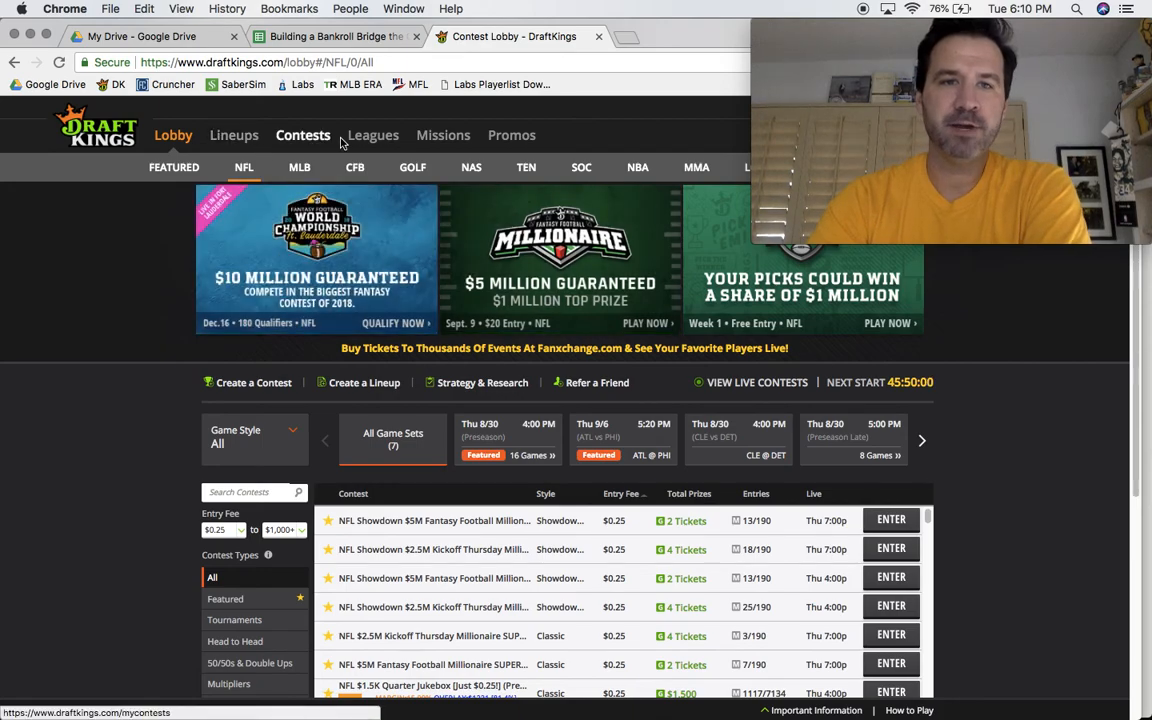
- View the list of promotions and examine the Missions page, including the completed missions and their earned crowns
{"action": "mouse_move", "coordinate": [511, 138]}
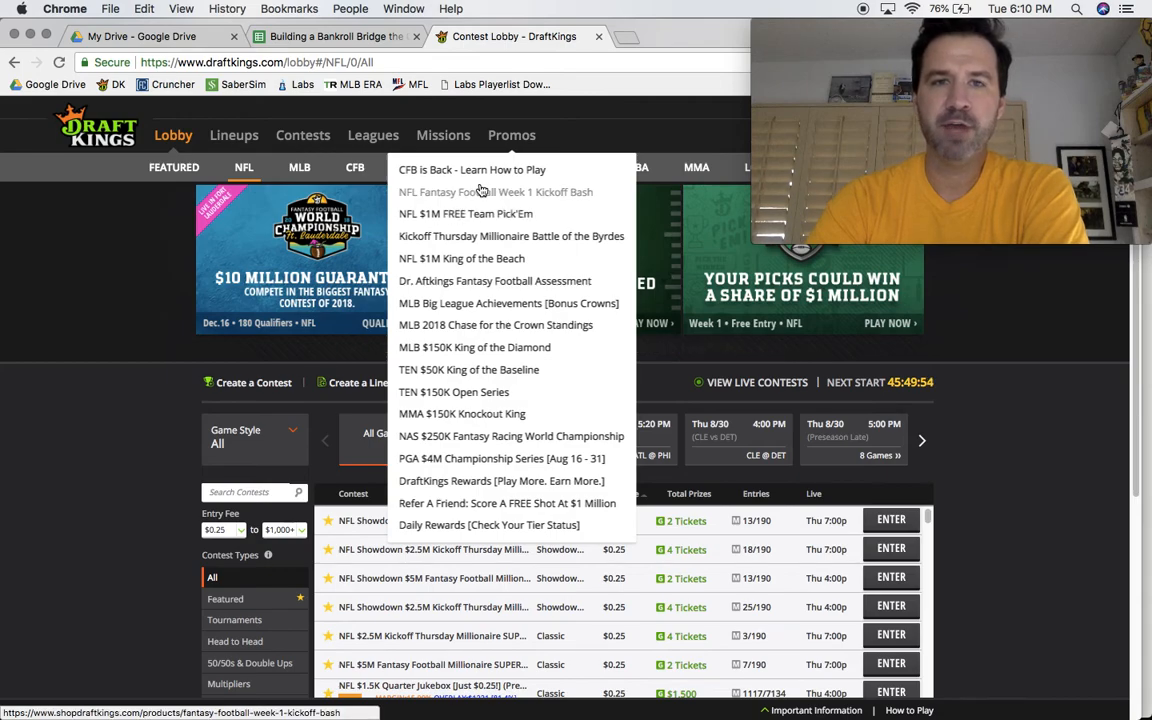
{"action": "left_click", "coordinate": [447, 139]}
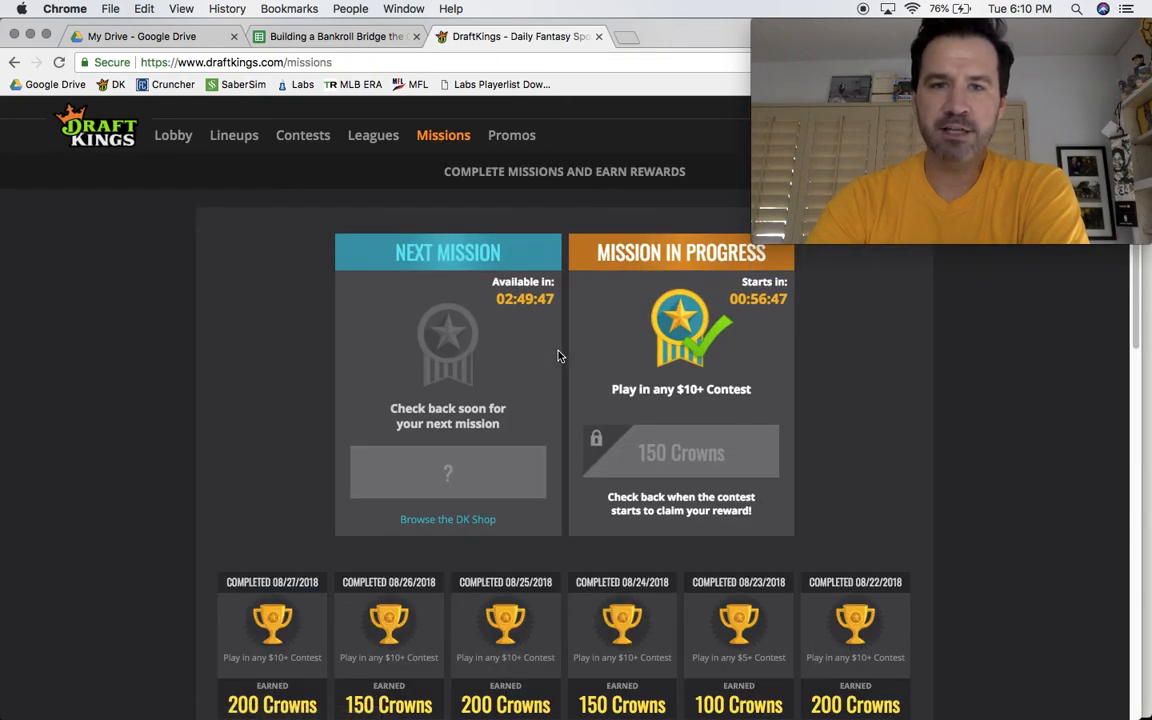
{"action": "left_click_drag", "start_coordinate": [1133, 316], "coordinate": [1127, 430]}
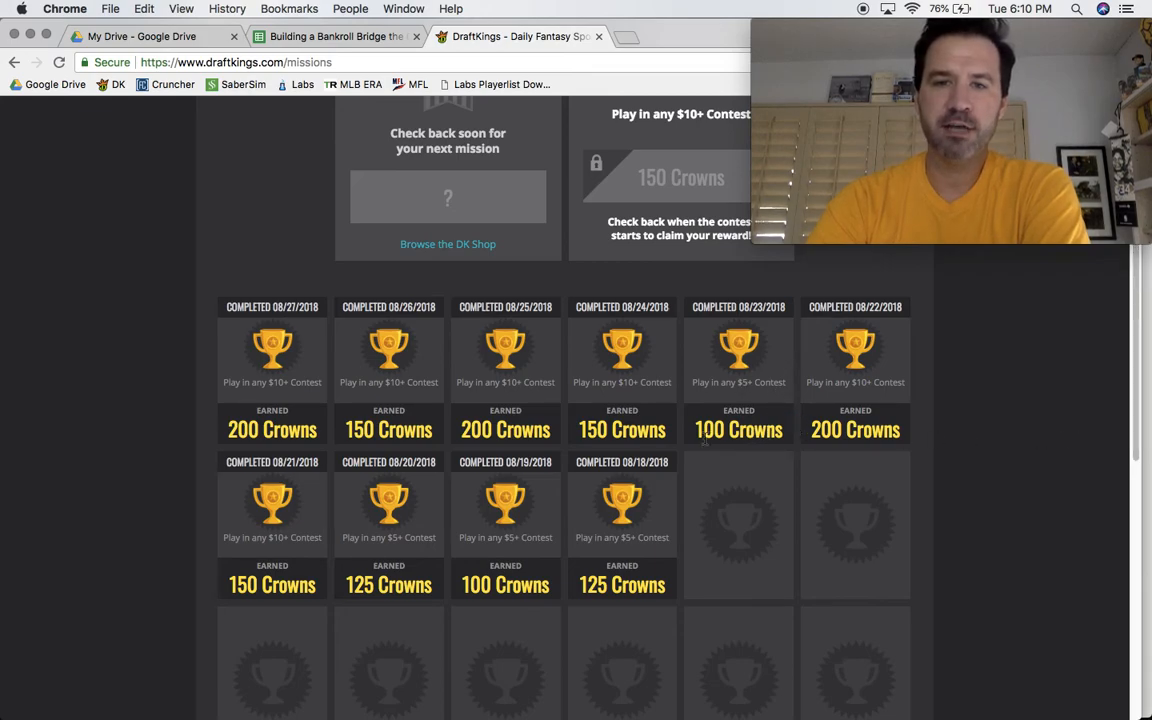
{"action": "left_click_drag", "start_coordinate": [1136, 391], "coordinate": [1118, 263]}
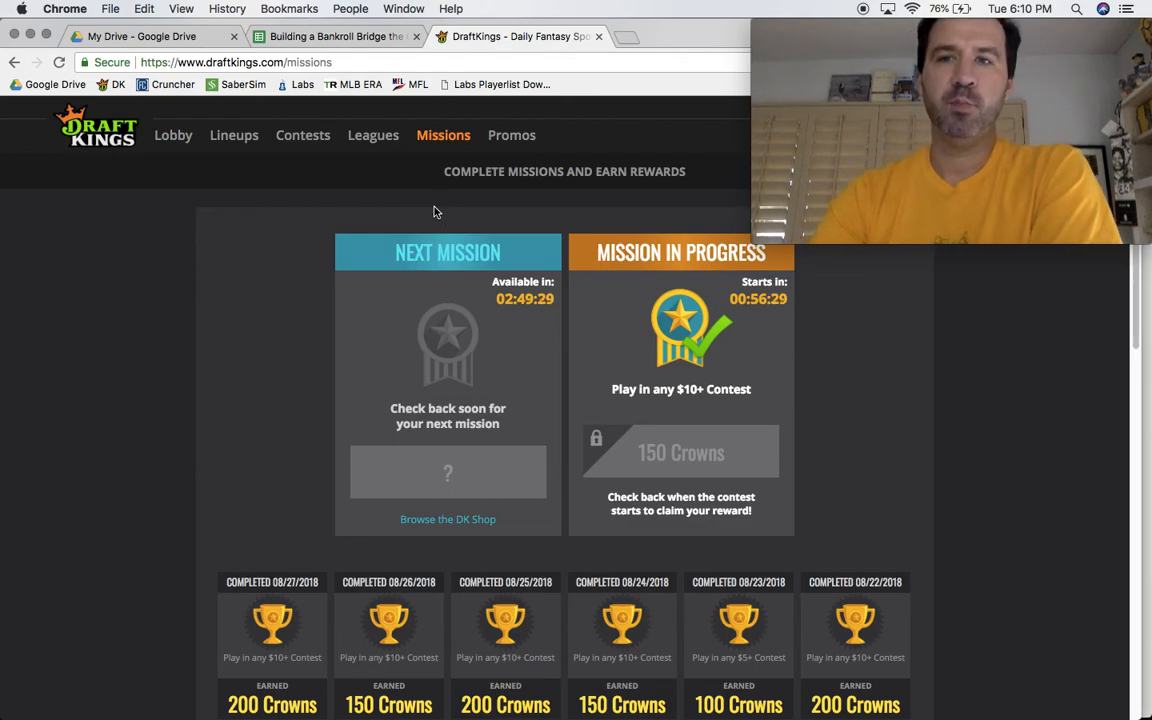
- View the Leagues page and open the Lineups page
{"action": "left_click", "coordinate": [370, 140]}
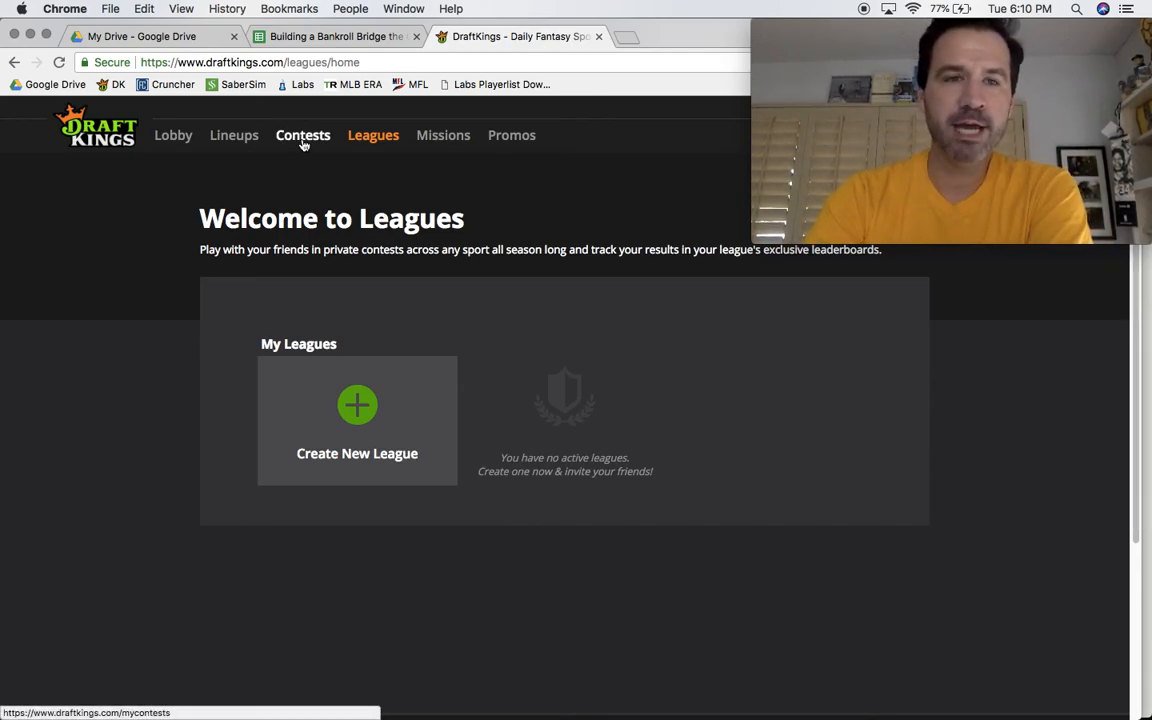
{"action": "left_click", "coordinate": [236, 143]}
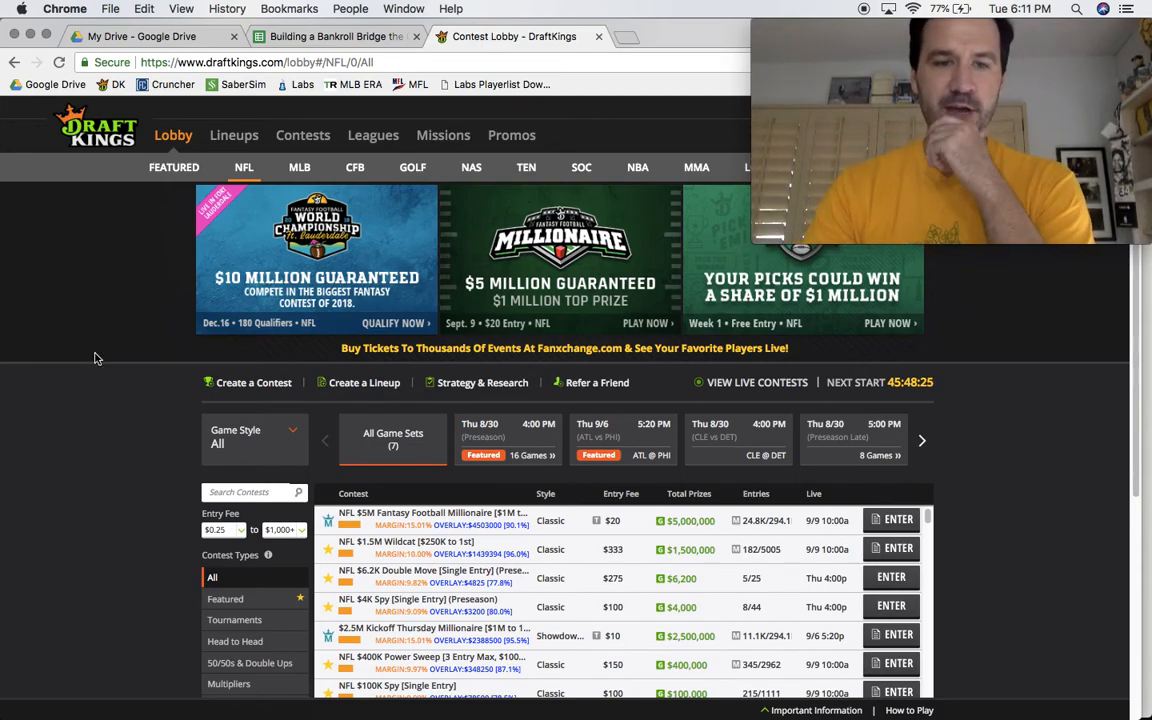
- Set the minimum entry fee filter to Free and sort the NFL contests by entry fee, lowest first
{"action": "scroll", "coordinate": [95, 358], "scroll_direction": "down", "scroll_amount": 3}
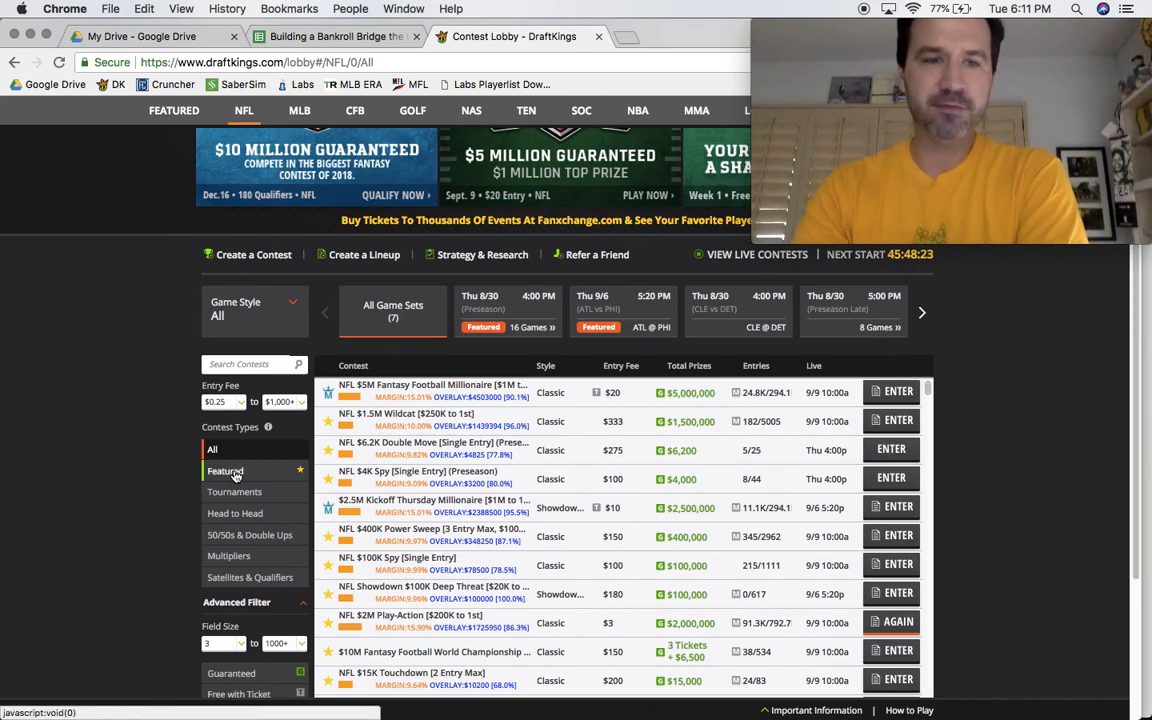
{"action": "left_click", "coordinate": [222, 401]}
{"action": "left_click", "coordinate": [214, 384]}
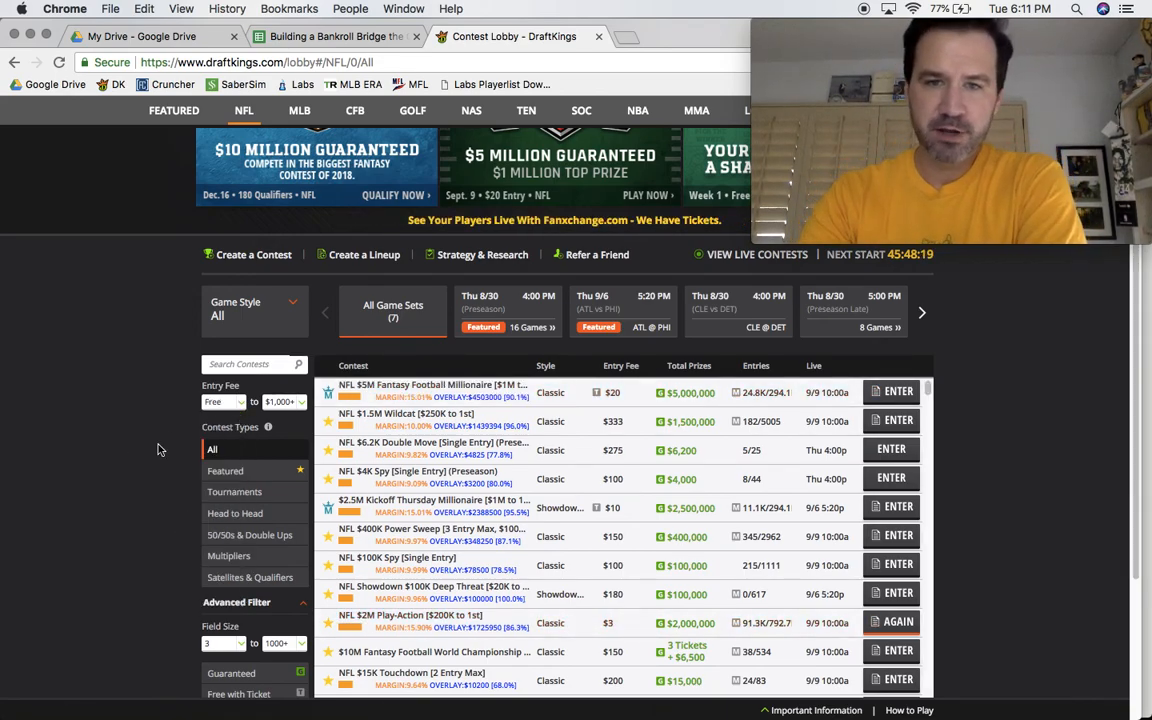
{"action": "left_click", "coordinate": [624, 368]}
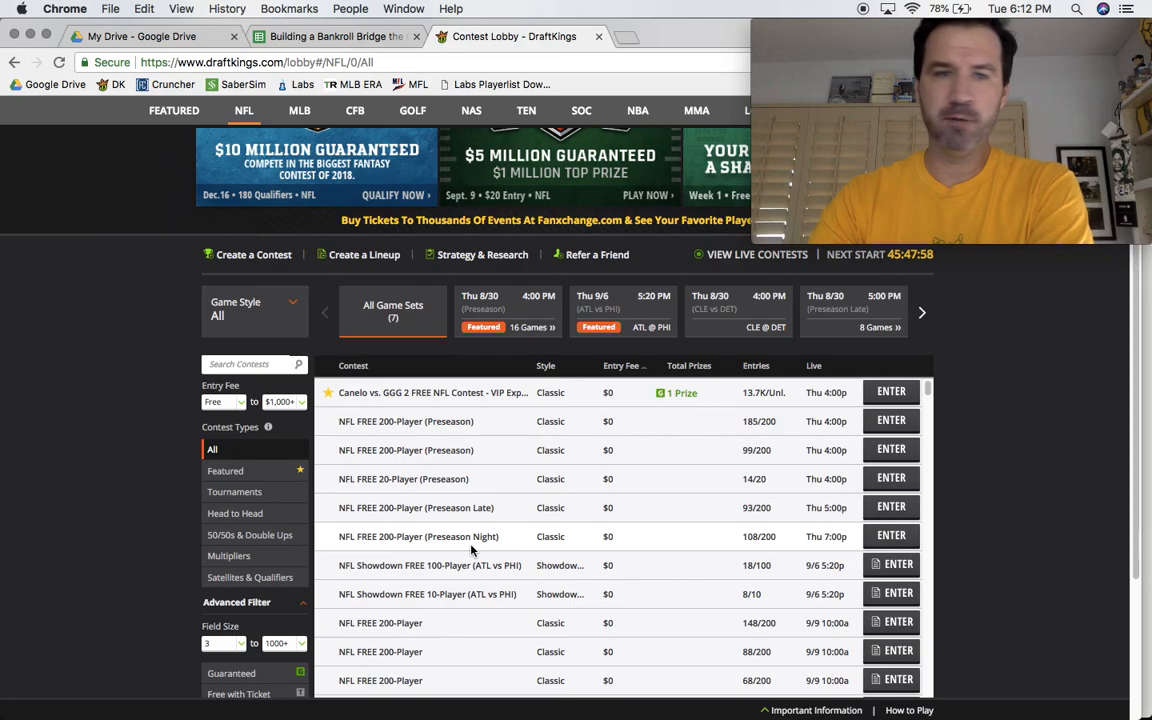
- Set the minimum entry fee to $0.25 and list the Featured contests by entry fee, highest first
{"action": "left_click", "coordinate": [224, 401]}
{"action": "left_click", "coordinate": [233, 434]}
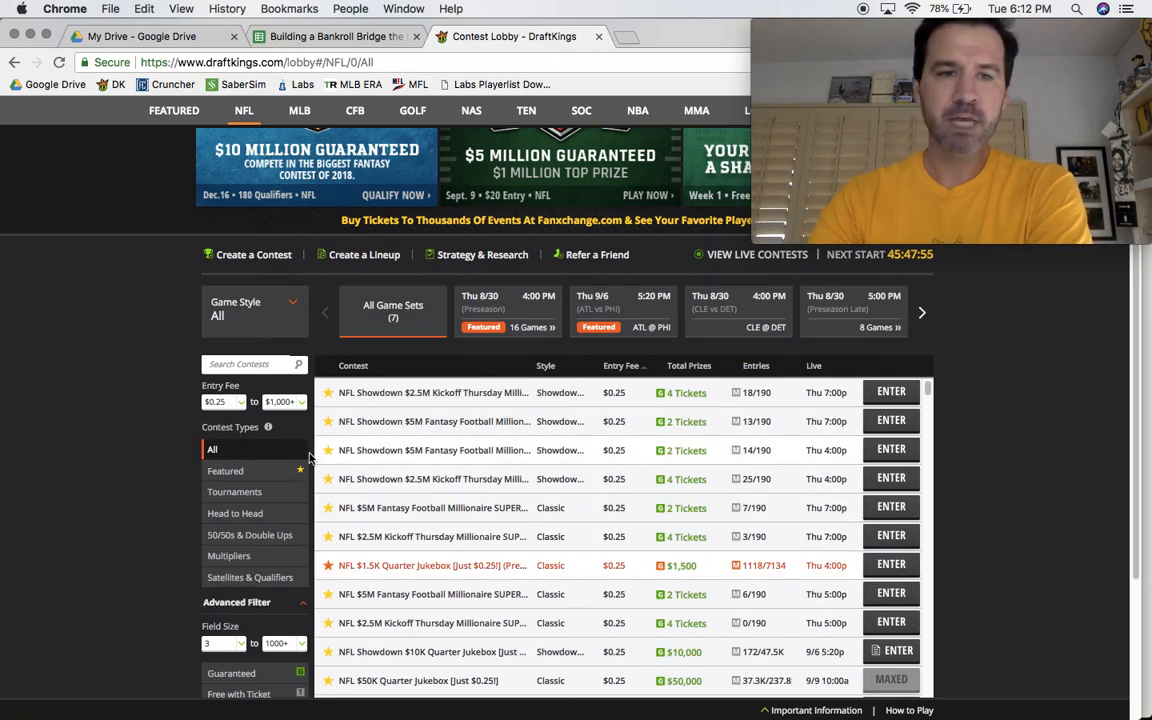
{"action": "left_click", "coordinate": [266, 478]}
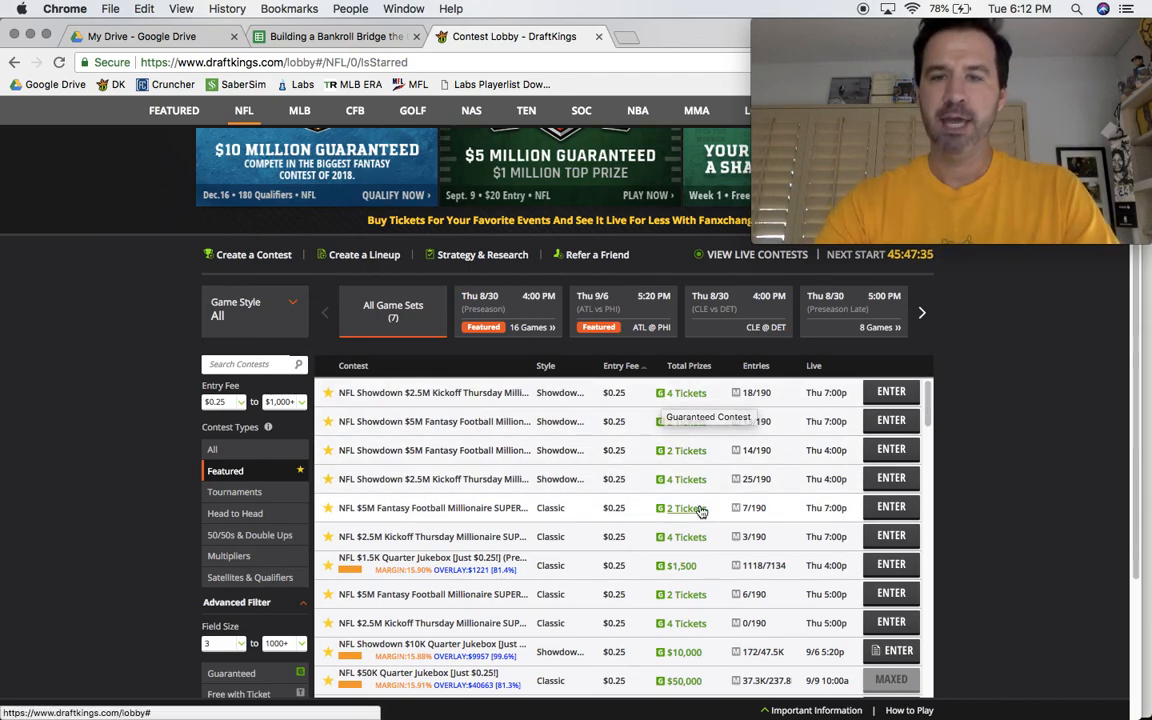
{"action": "left_click", "coordinate": [613, 370]}
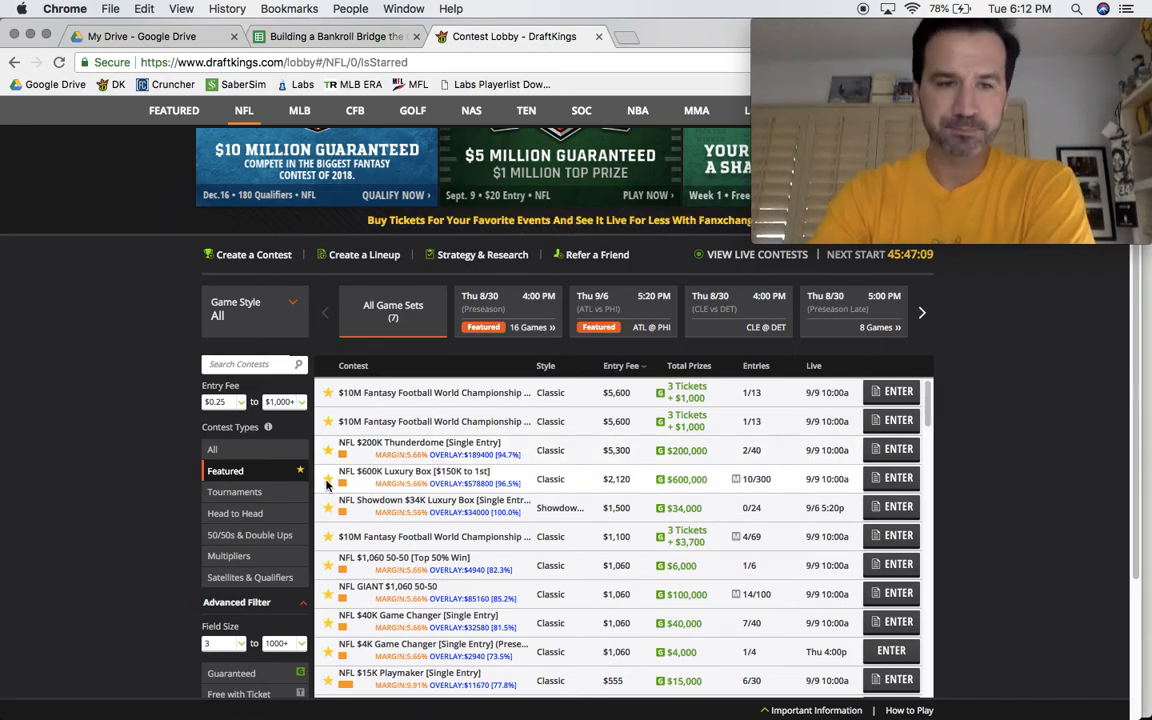
- List the Tournaments contests by lowest entry fee and search them for "3-pl"
{"action": "left_click", "coordinate": [232, 491]}
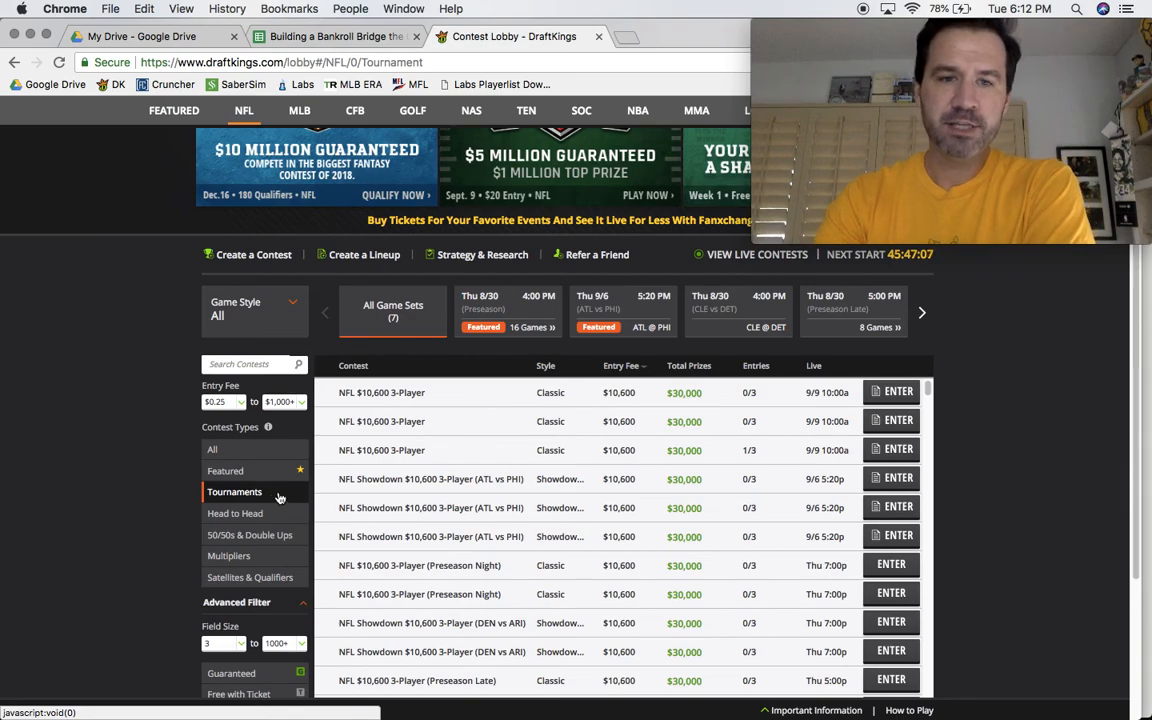
{"action": "left_click", "coordinate": [621, 365]}
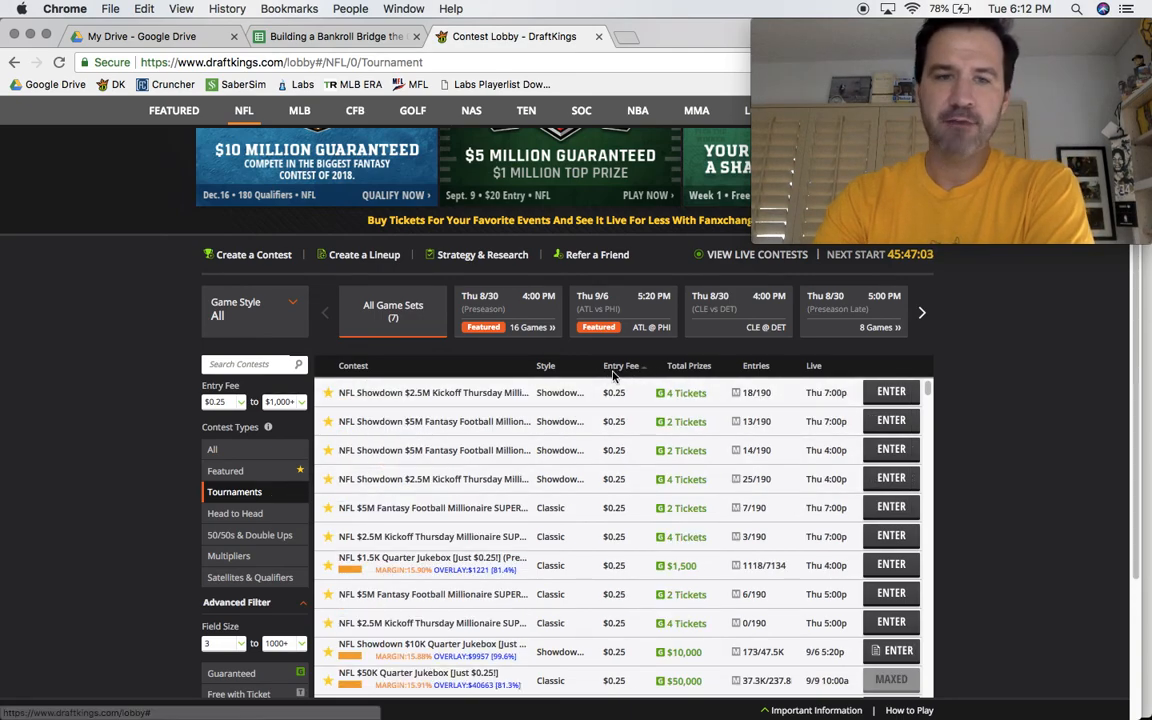
{"action": "left_click", "coordinate": [250, 364]}
{"action": "type", "text": "2"}
{"action": "key", "text": "BackSpace"}
{"action": "type", "text": "3-pl"}
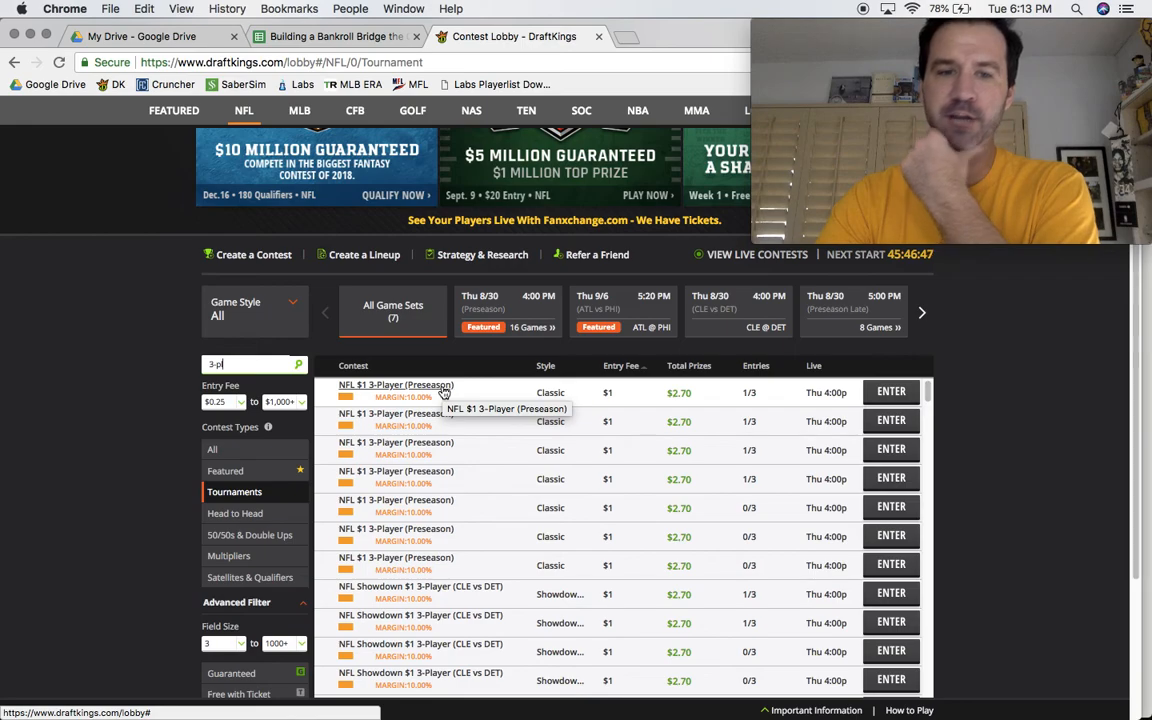
- Change the tournament contest search to "20-pl"
{"action": "left_click", "coordinate": [212, 364]}
{"action": "key", "text": "BackSpace"}
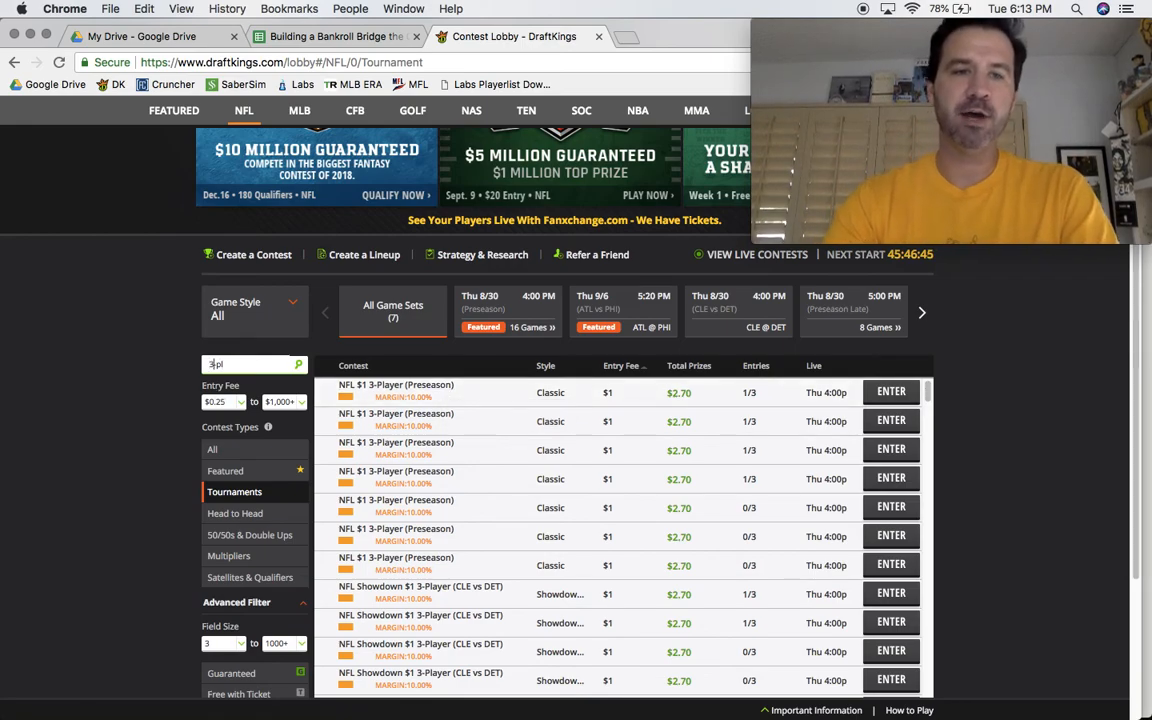
{"action": "key", "text": "BackSpace"}
{"action": "type", "text": "20"}
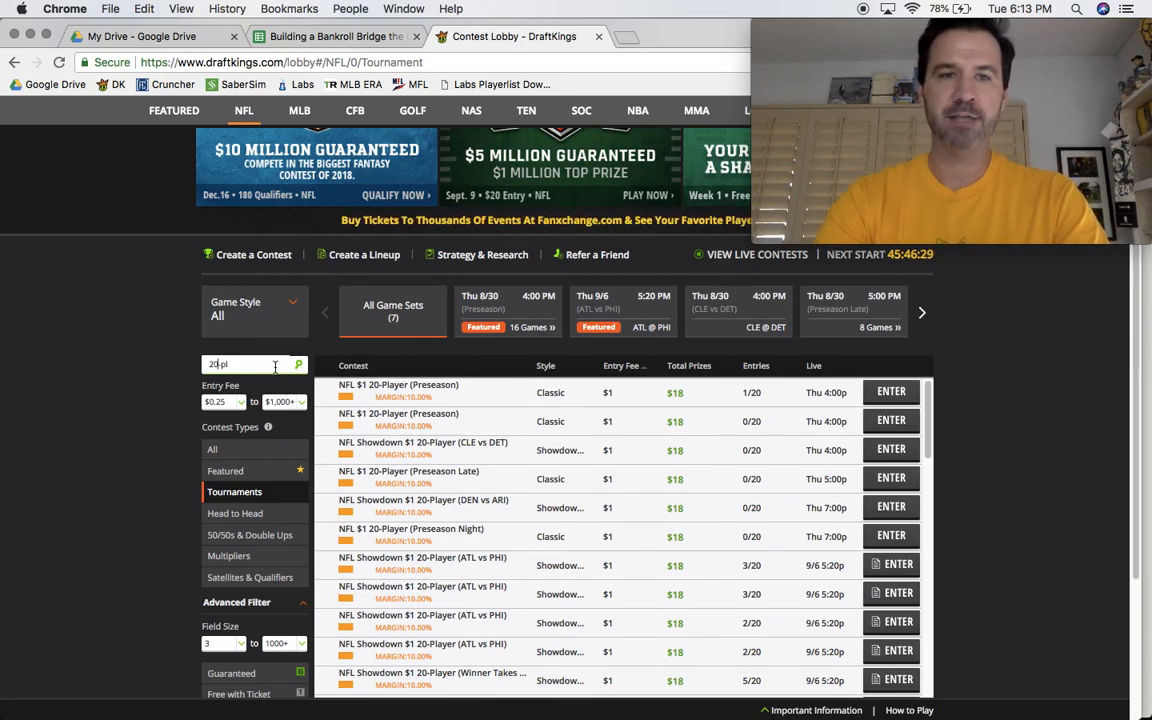
- Clear the contest search text and show the Head to Head contests
{"action": "key", "text": "BackSpace"}
{"action": "key", "text": "BackSpace"}
{"action": "key", "text": "BackSpace"}
{"action": "key", "text": "BackSpace"}
{"action": "key", "text": "BackSpace"}
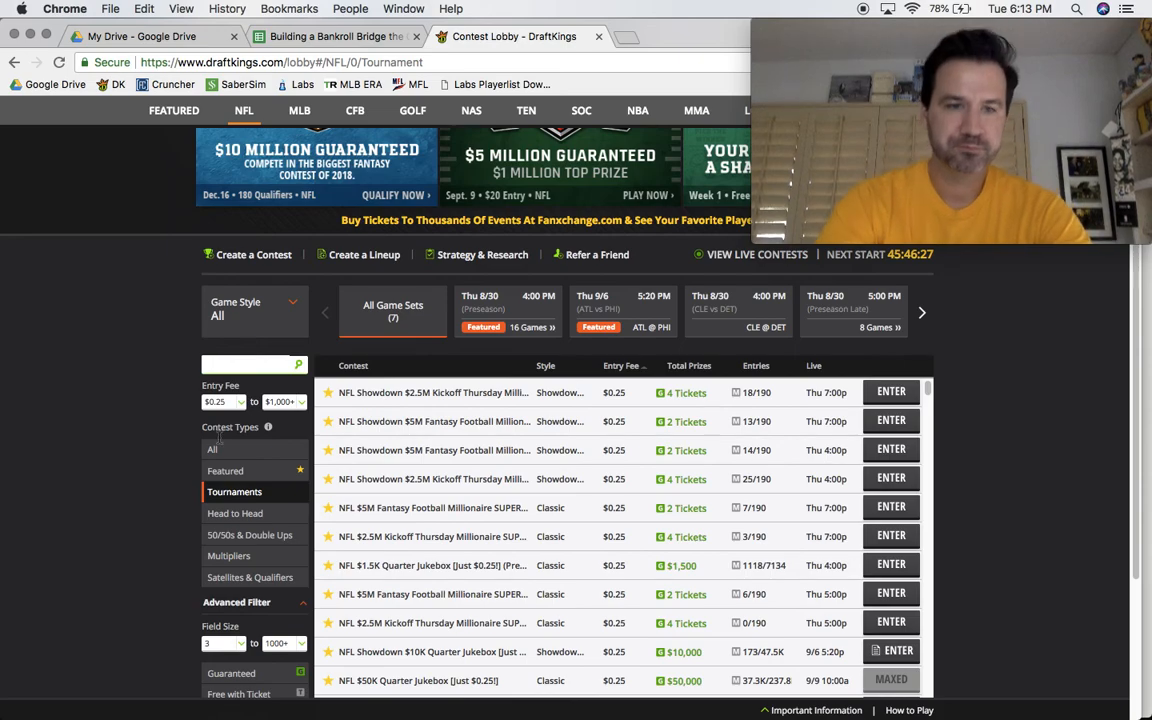
{"action": "left_click", "coordinate": [241, 516]}
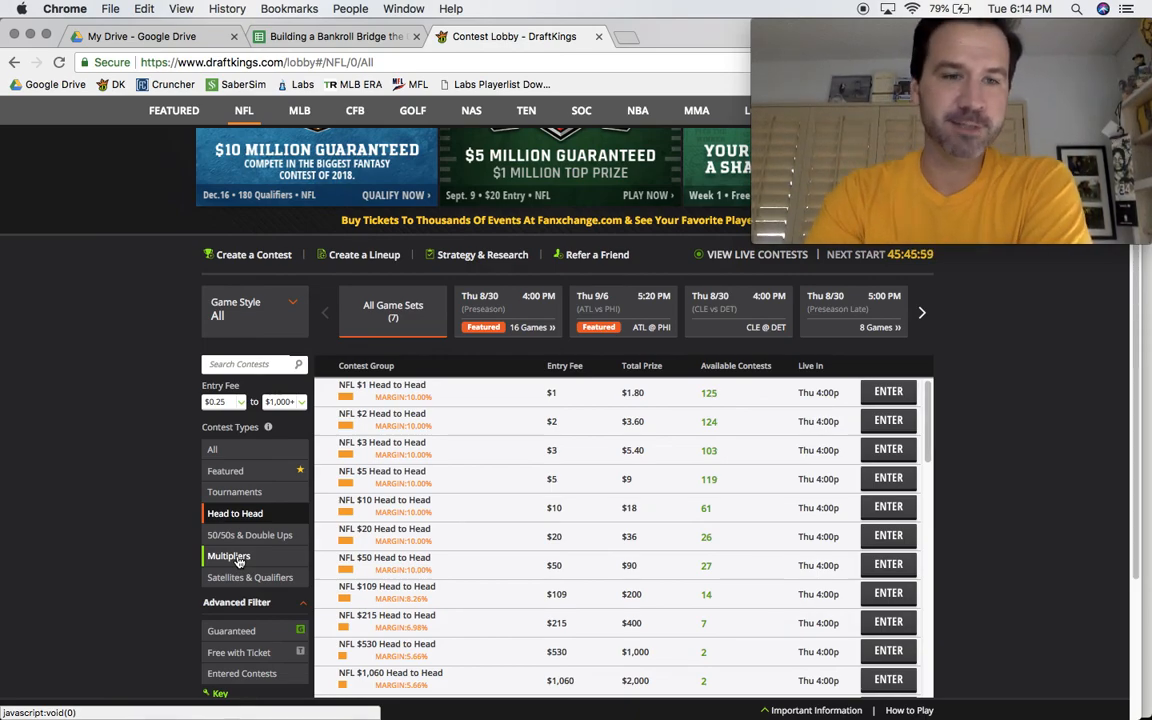
- Open the details of the NFL $1 Head to Head group and start creating multiple H2H contests
{"action": "mouse_move", "coordinate": [405, 392]}
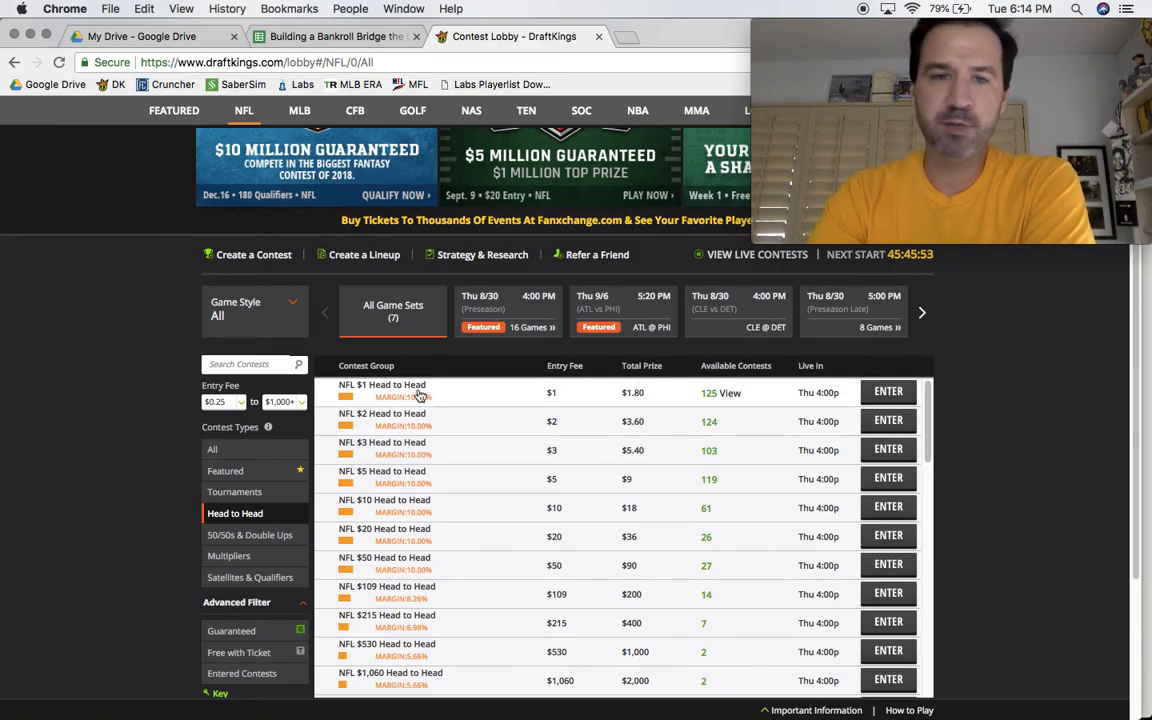
{"action": "left_click", "coordinate": [458, 392]}
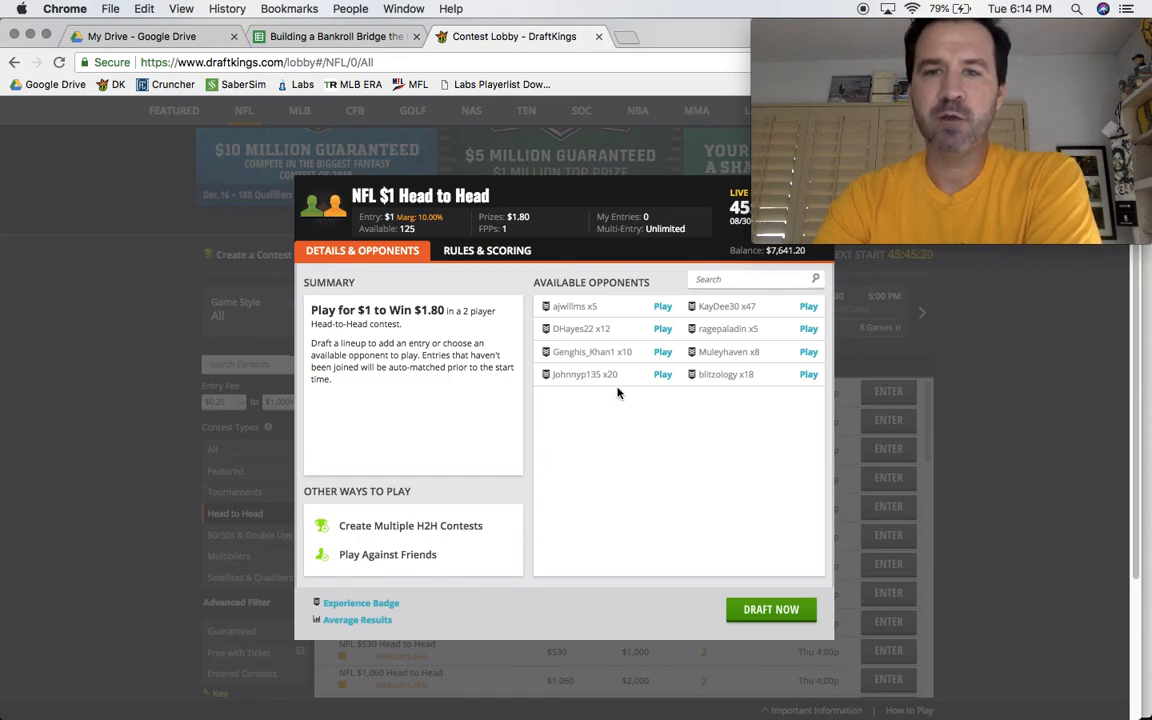
{"action": "left_click", "coordinate": [458, 529]}
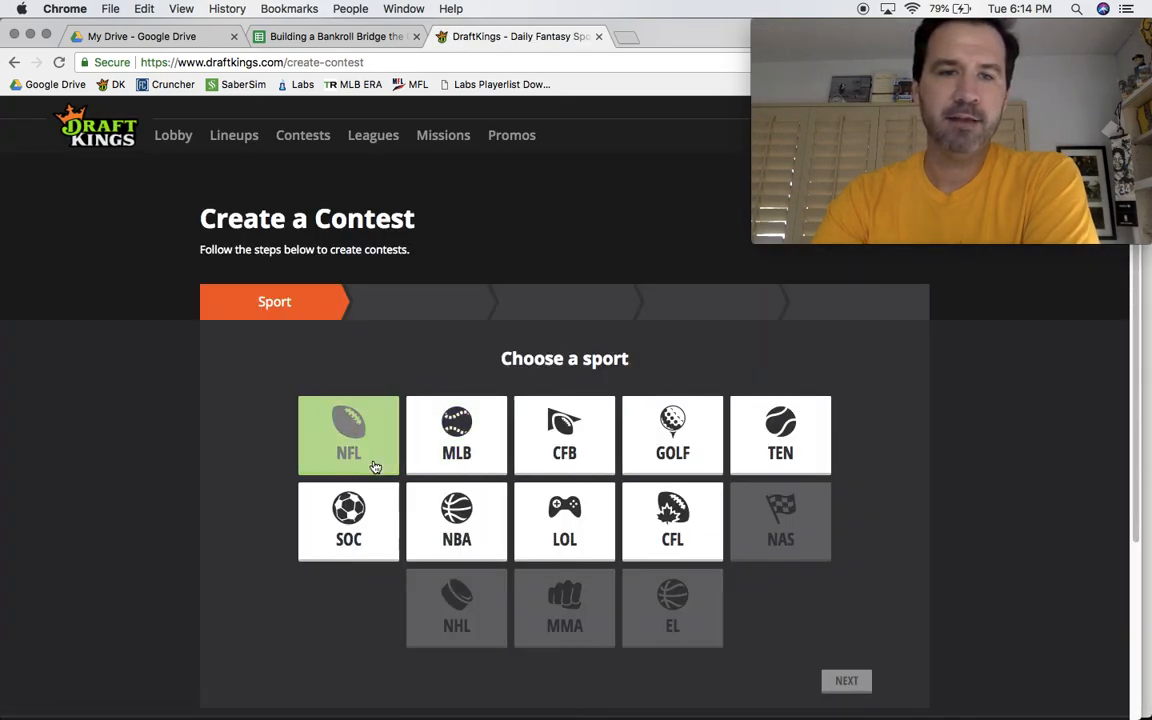
- Set the new contest to NFL, Classic game style, Thursday Aug 30 4:00 pm start and Head To Head type
{"action": "left_click", "coordinate": [368, 466]}
{"action": "right_click", "coordinate": [523, 479]}
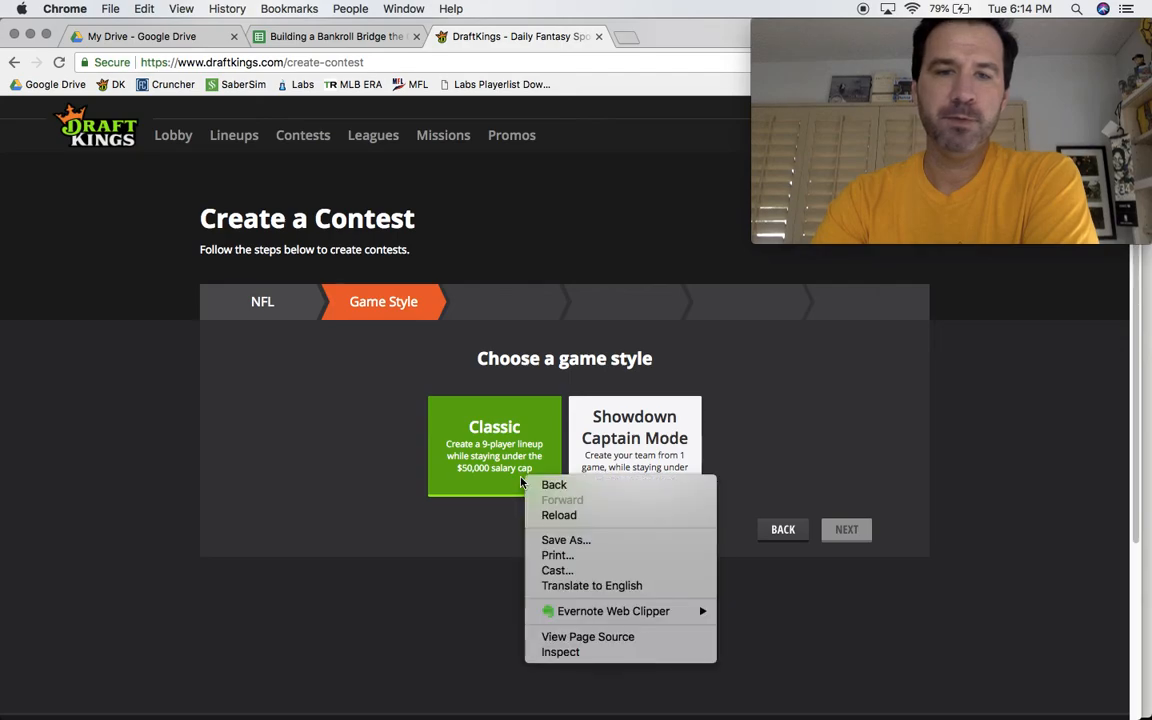
{"action": "left_click", "coordinate": [478, 474]}
{"action": "left_click", "coordinate": [470, 470]}
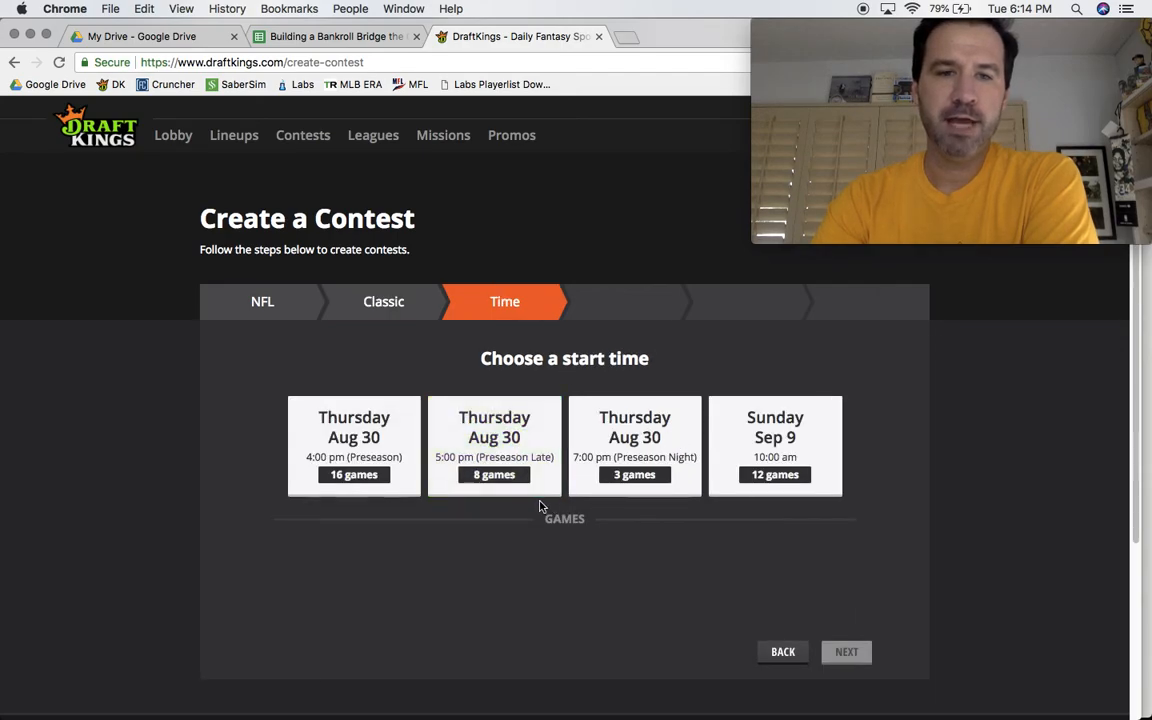
{"action": "left_click", "coordinate": [406, 467]}
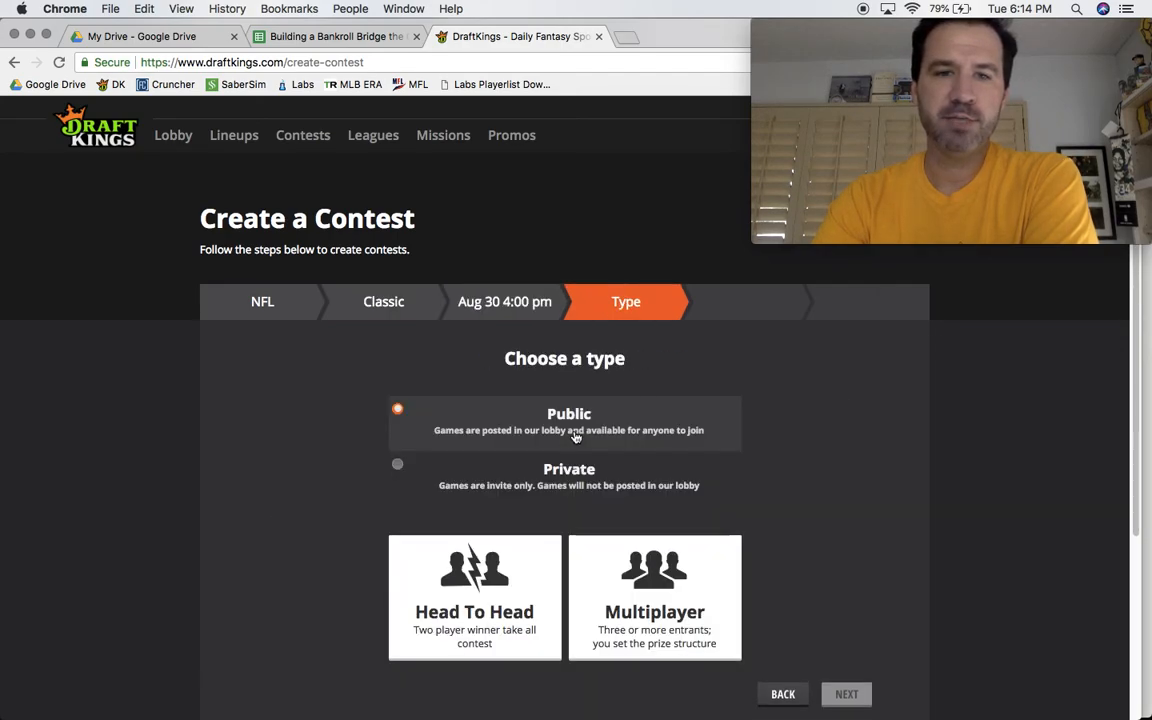
{"action": "left_click", "coordinate": [520, 583]}
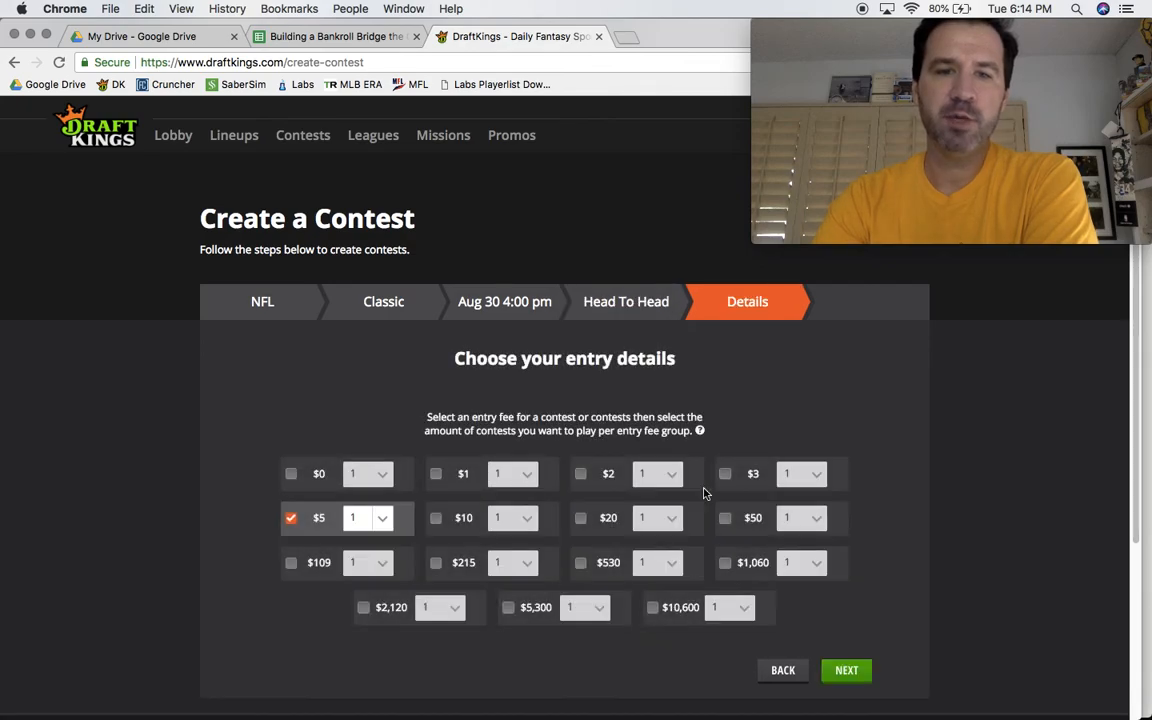
- Deselect the $5 entry fee, choose 10 contests at $1, and set the opponent limit to 1
{"action": "left_click", "coordinate": [290, 519]}
{"action": "scroll", "coordinate": [229, 555], "scroll_direction": "down", "scroll_amount": 2}
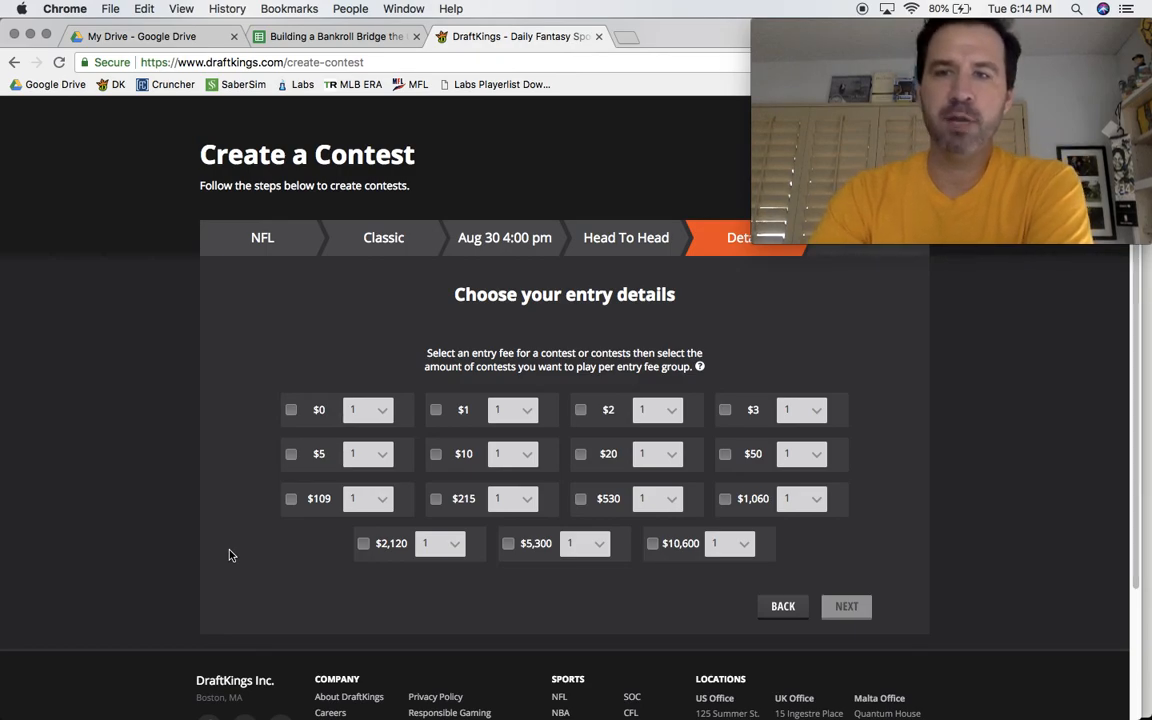
{"action": "left_click", "coordinate": [436, 410]}
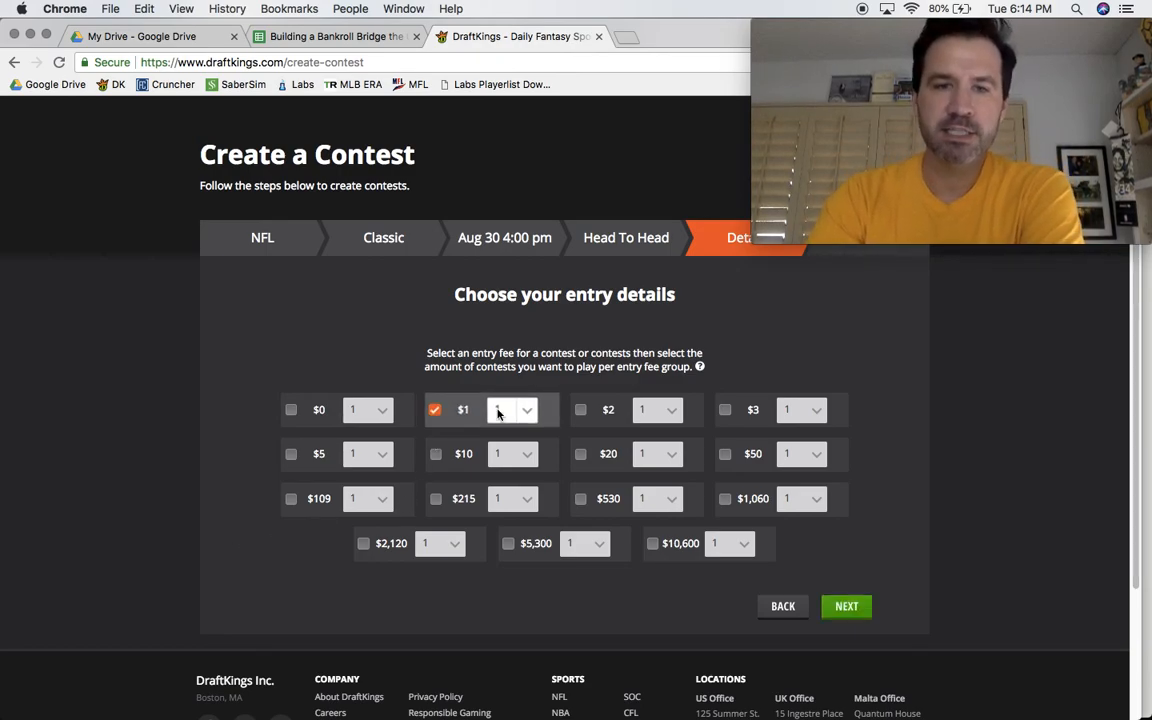
{"action": "left_click", "coordinate": [530, 414]}
{"action": "scroll", "coordinate": [518, 530], "scroll_direction": "down", "scroll_amount": 3}
{"action": "left_click", "coordinate": [518, 539]}
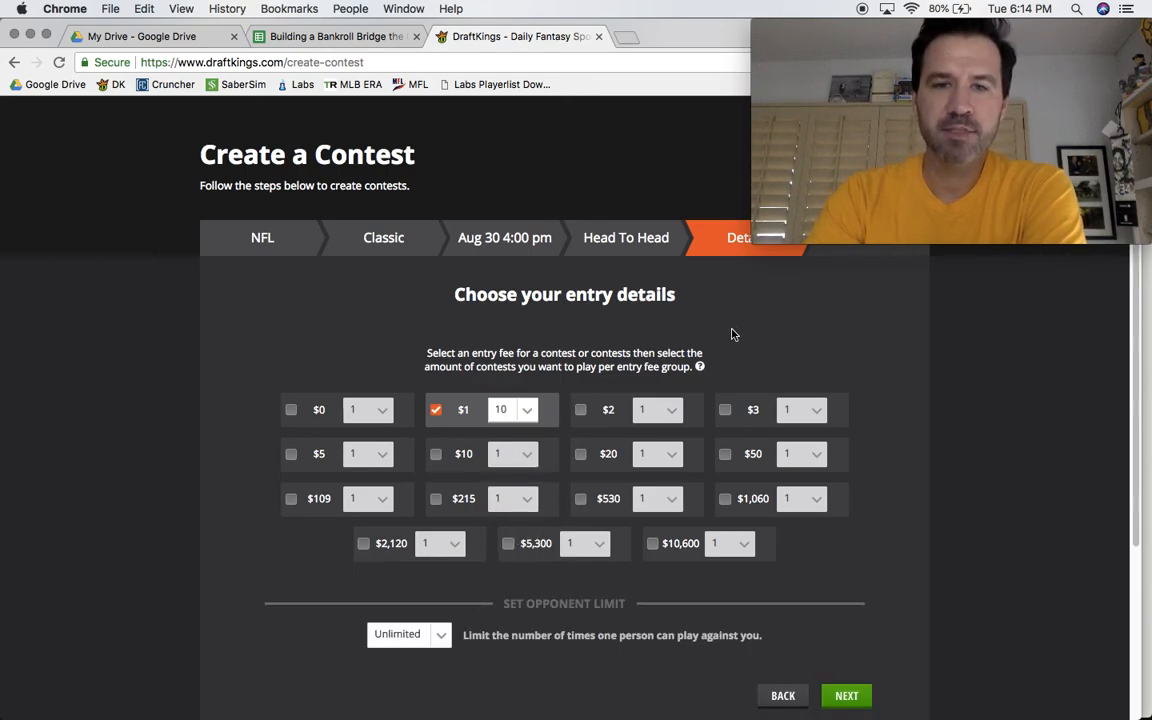
{"action": "left_click", "coordinate": [435, 647]}
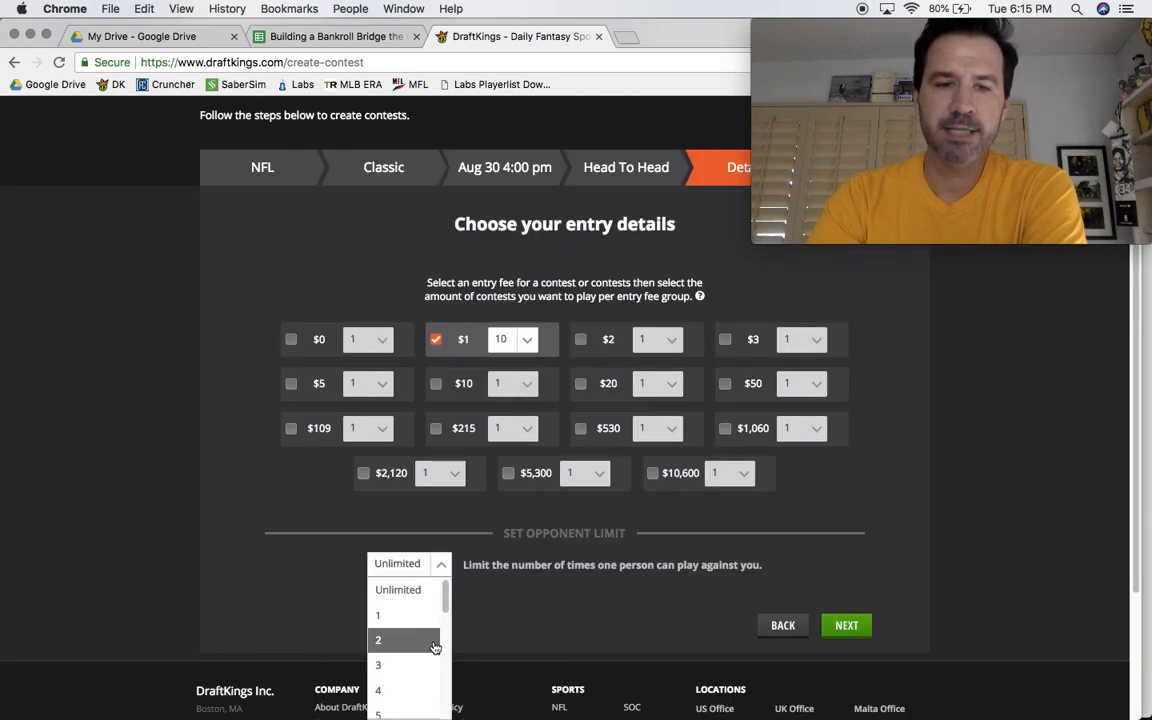
{"action": "left_click", "coordinate": [427, 627]}
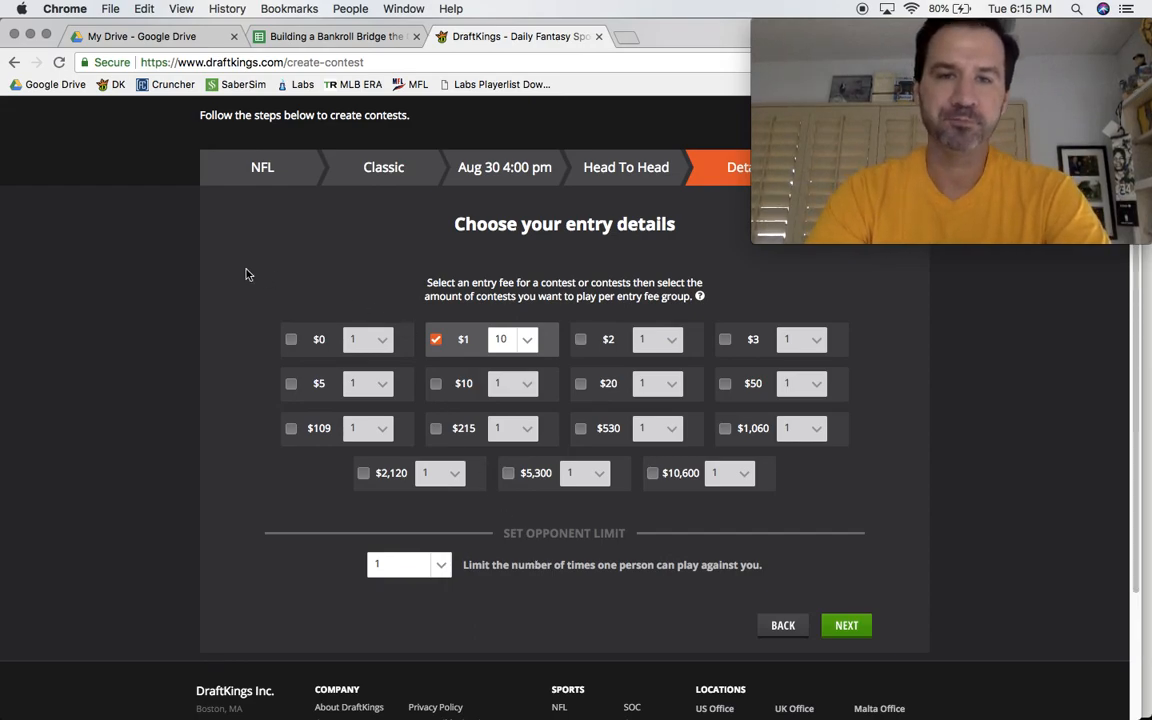
- Leave the contest creation for the lobby and show the 50/50s & Double Ups contests
{"action": "scroll", "coordinate": [221, 222], "scroll_direction": "up", "scroll_amount": 3}
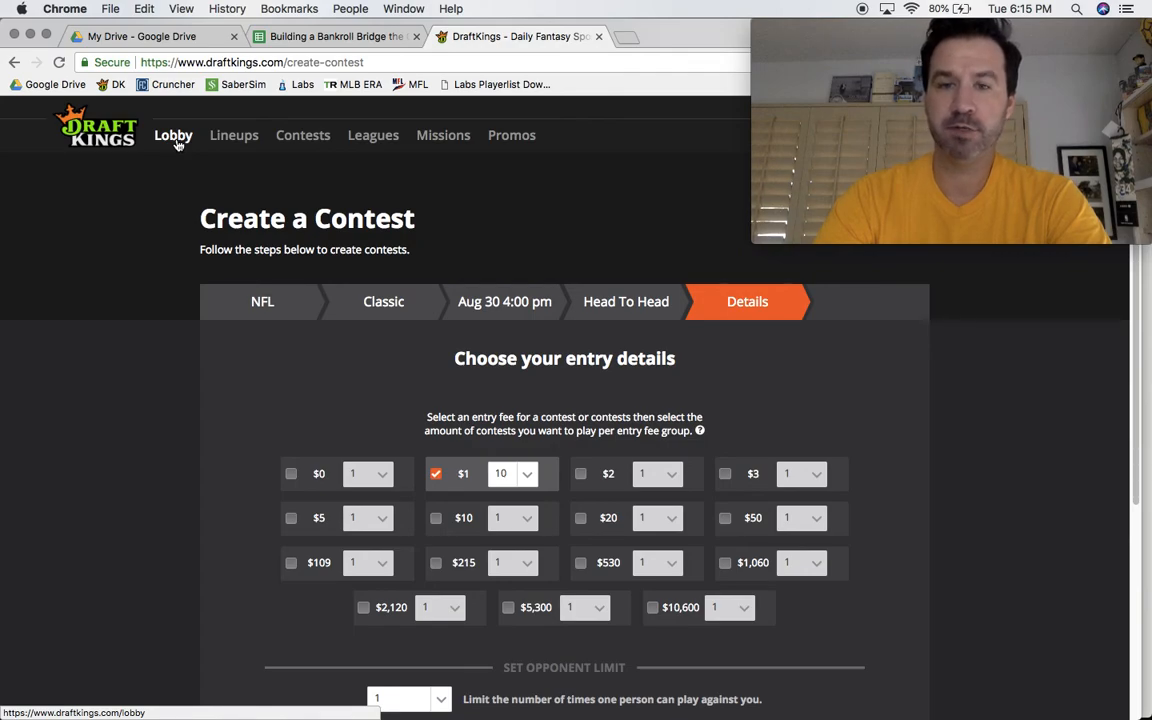
{"action": "left_click", "coordinate": [176, 145]}
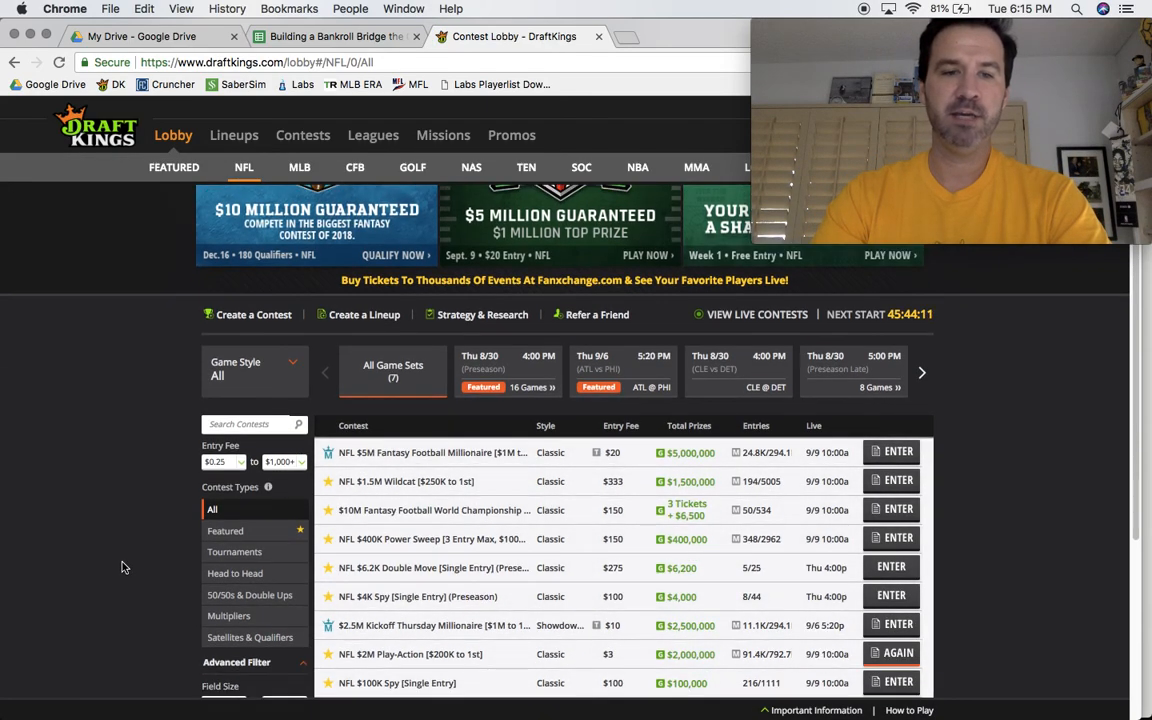
{"action": "scroll", "coordinate": [123, 567], "scroll_direction": "down", "scroll_amount": 2}
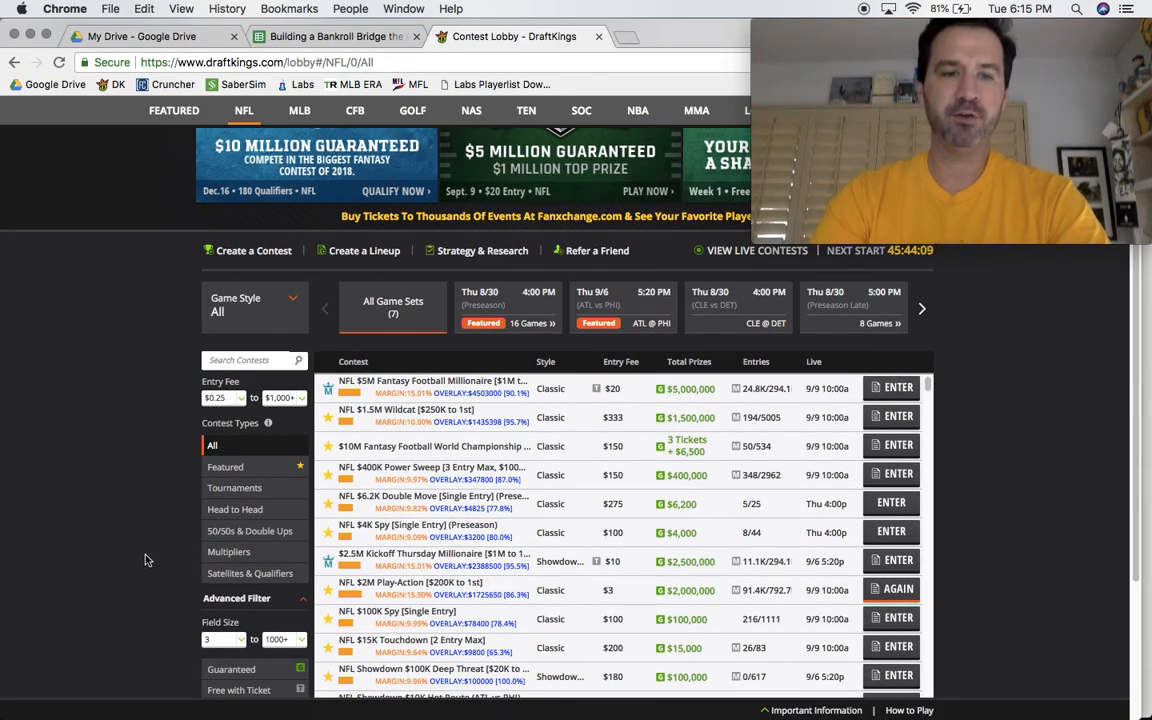
{"action": "left_click", "coordinate": [240, 533]}
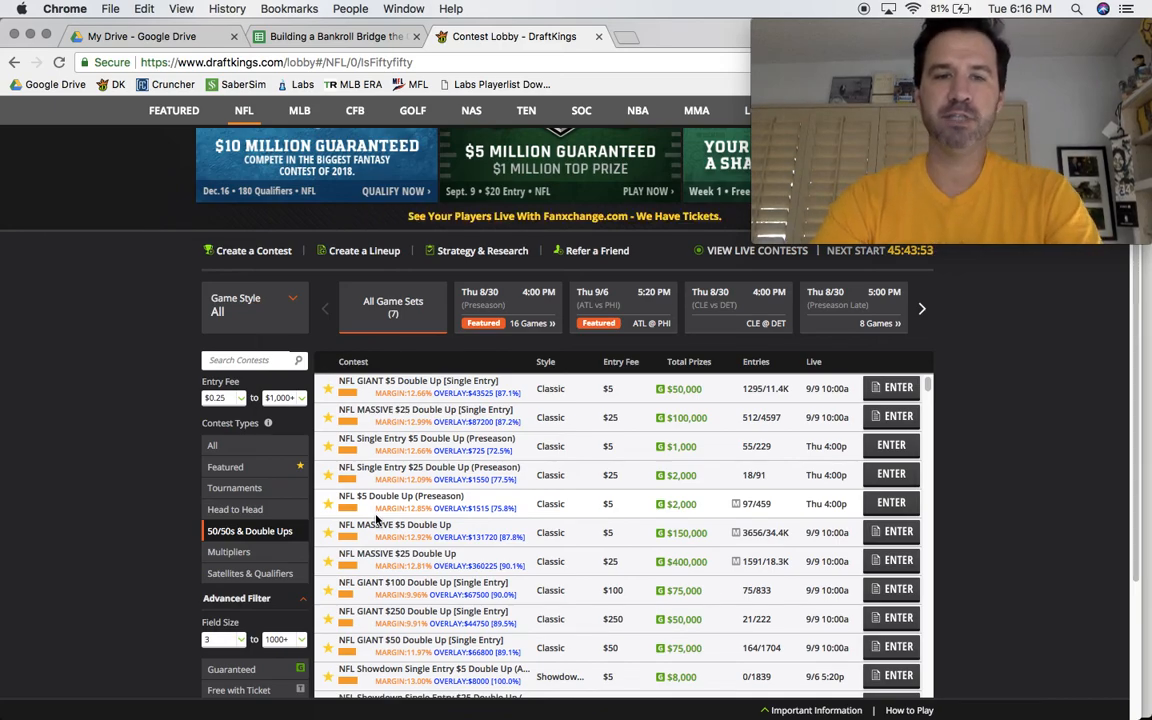
- Open the NFL GIANT $5 Double Up [Single Entry] details, examine its entries and prize payouts, and return to the lobby
{"action": "left_click", "coordinate": [432, 385]}
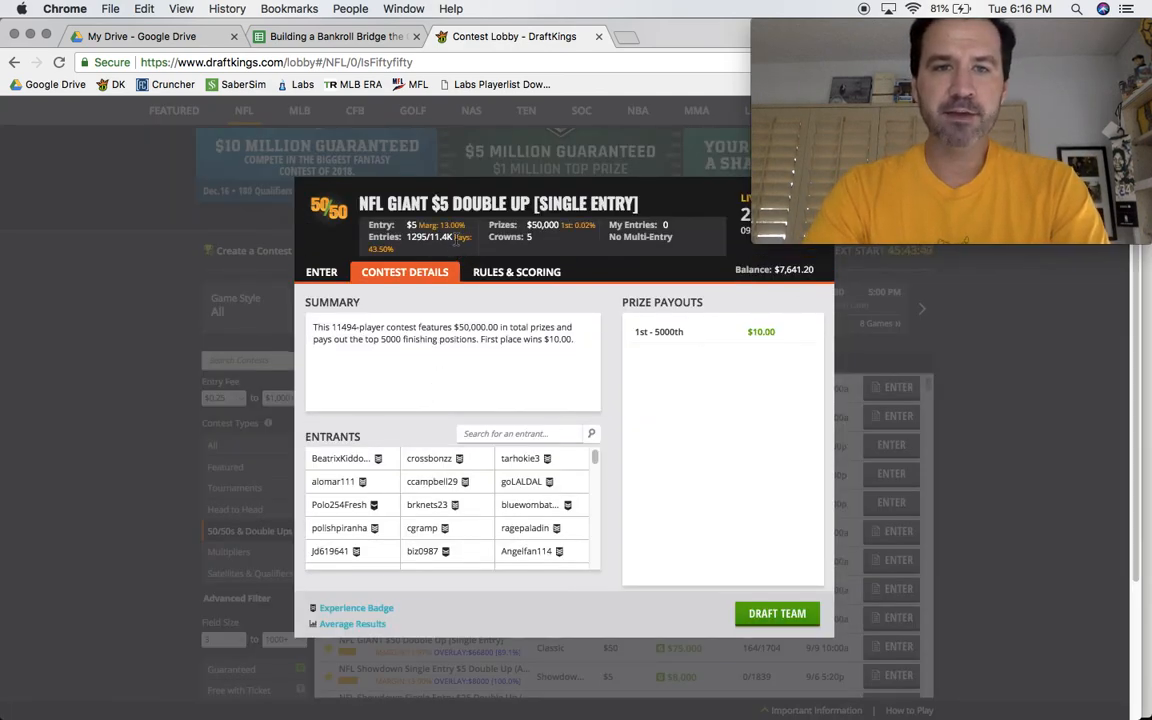
{"action": "left_click_drag", "start_coordinate": [390, 246], "coordinate": [371, 246]}
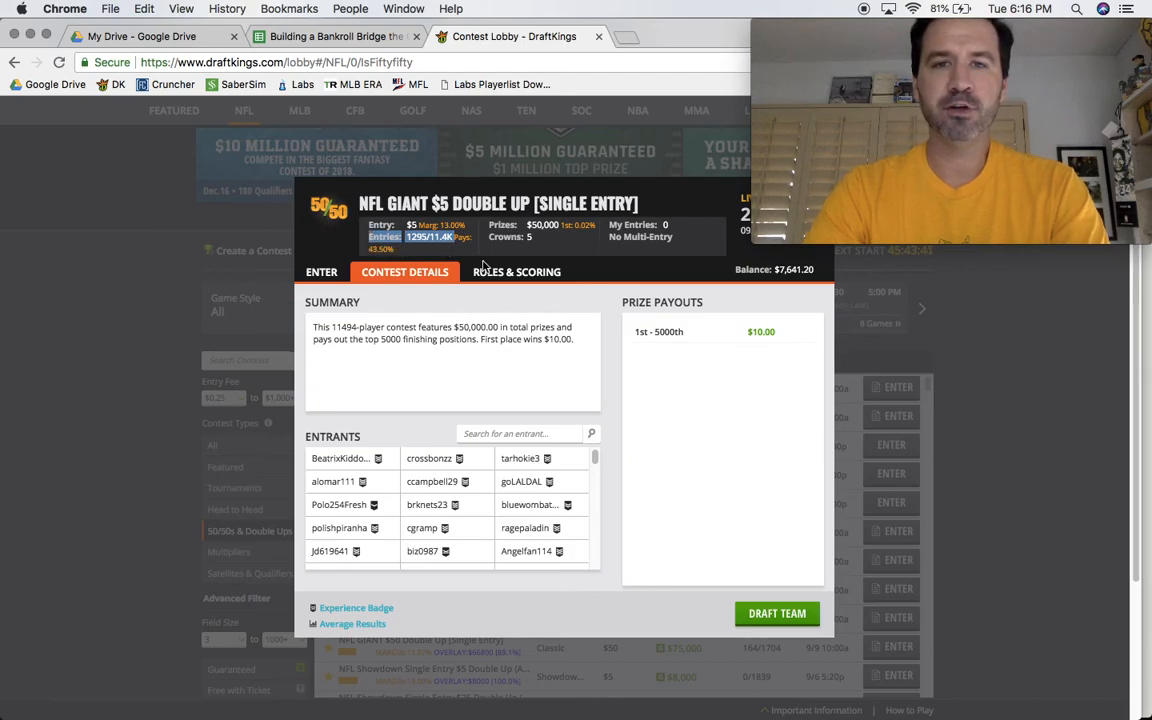
{"action": "left_click", "coordinate": [689, 348]}
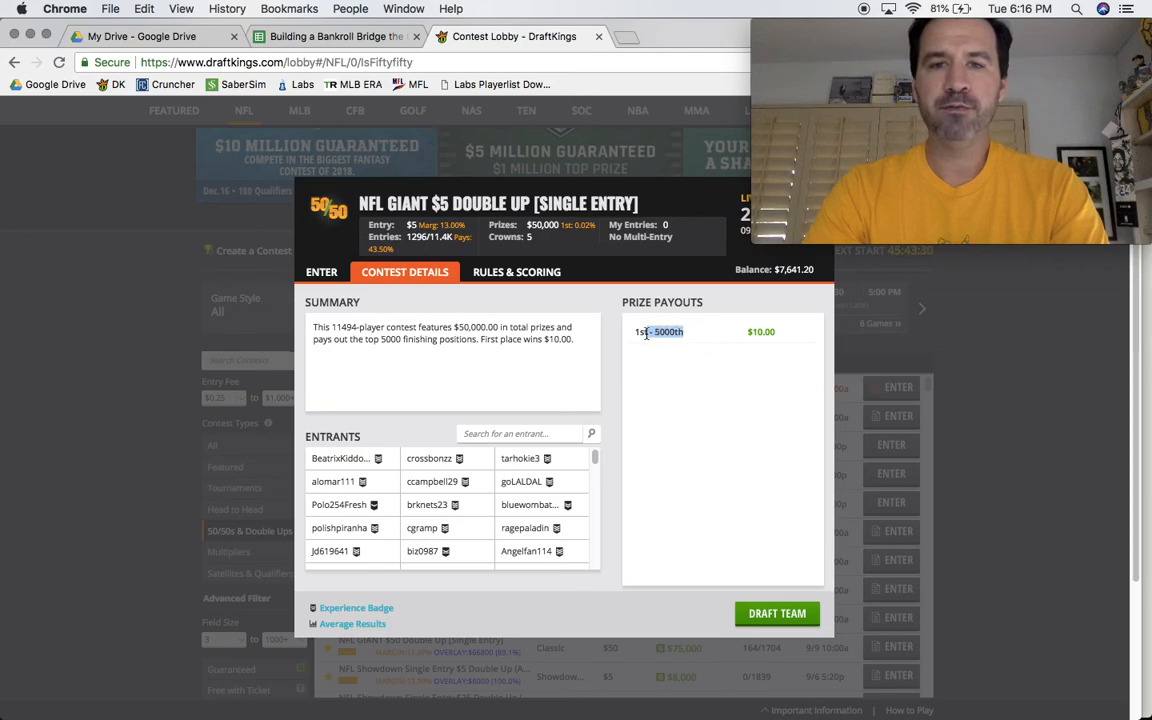
{"action": "left_click_drag", "start_coordinate": [774, 332], "coordinate": [746, 334]}
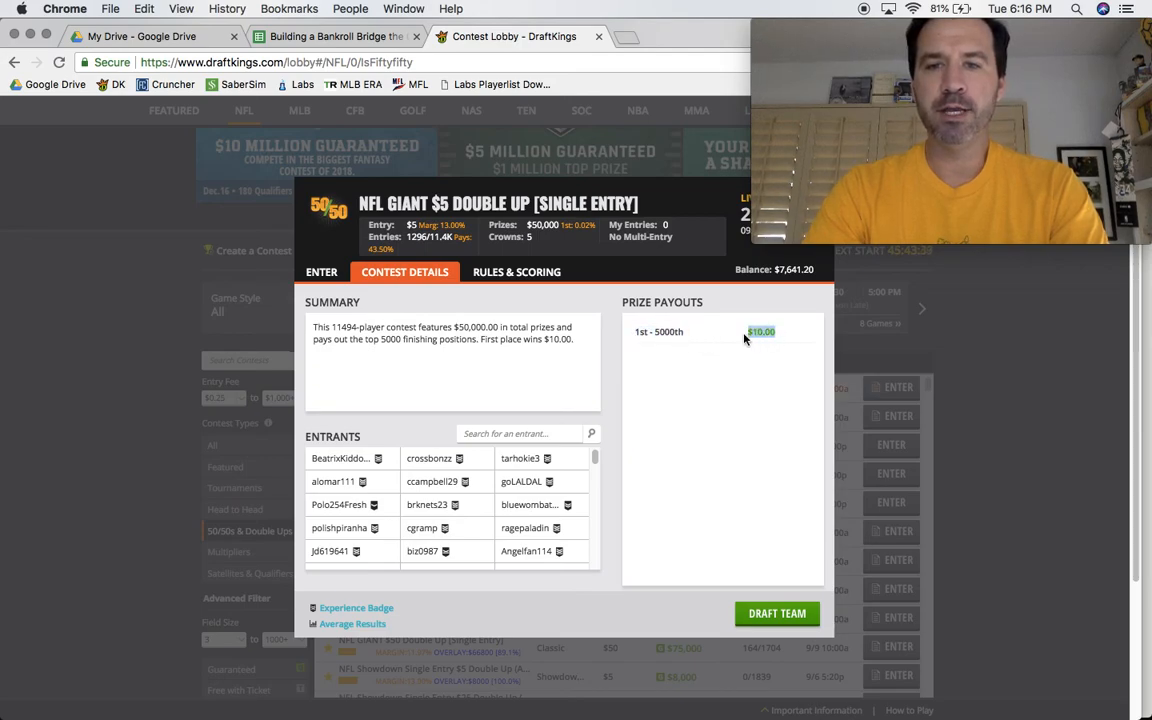
{"action": "left_click", "coordinate": [693, 337]}
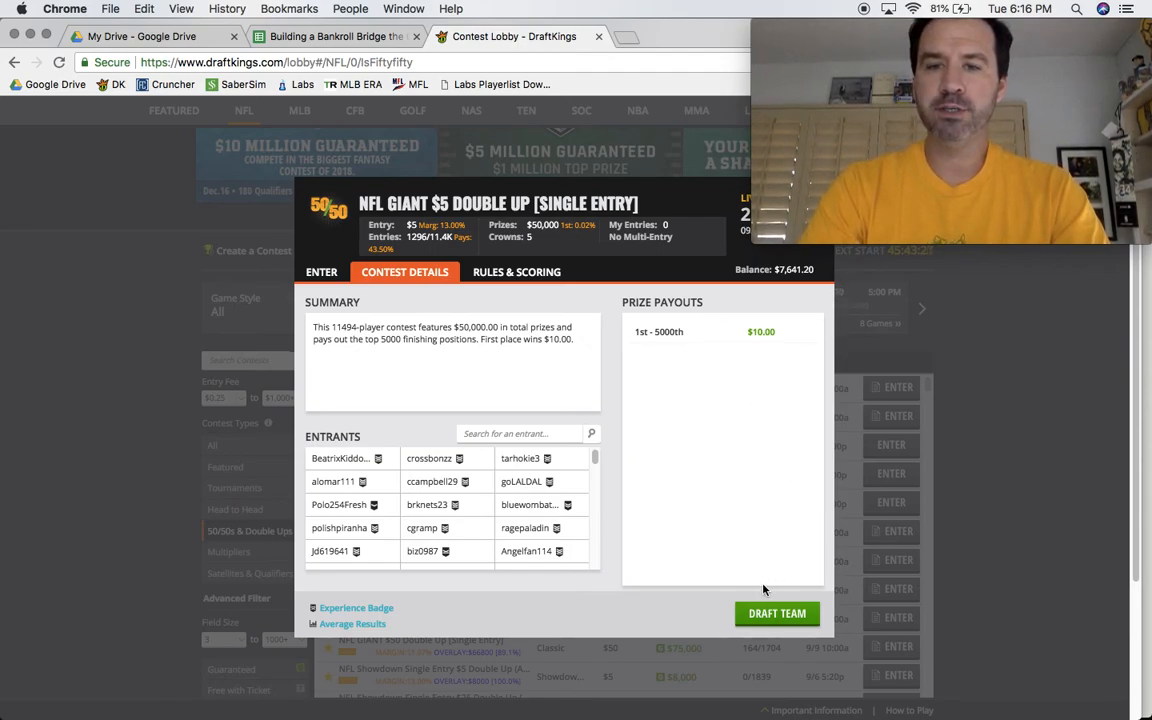
{"action": "left_click", "coordinate": [791, 615]}
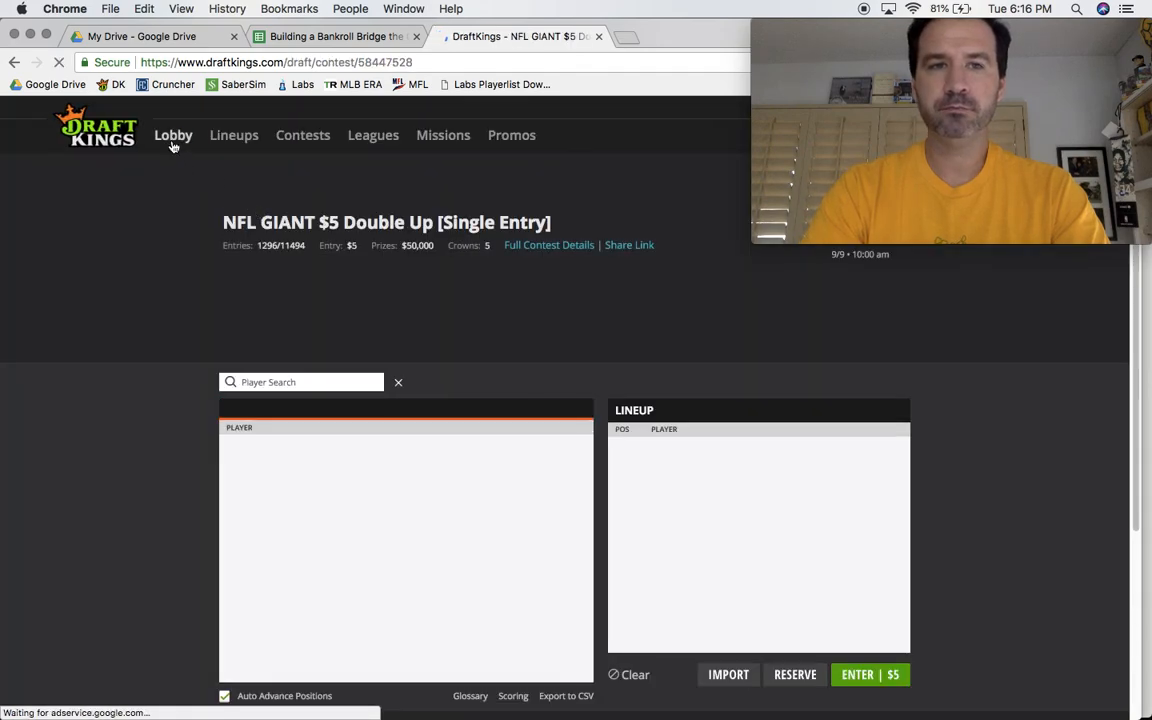
{"action": "left_click", "coordinate": [173, 137]}
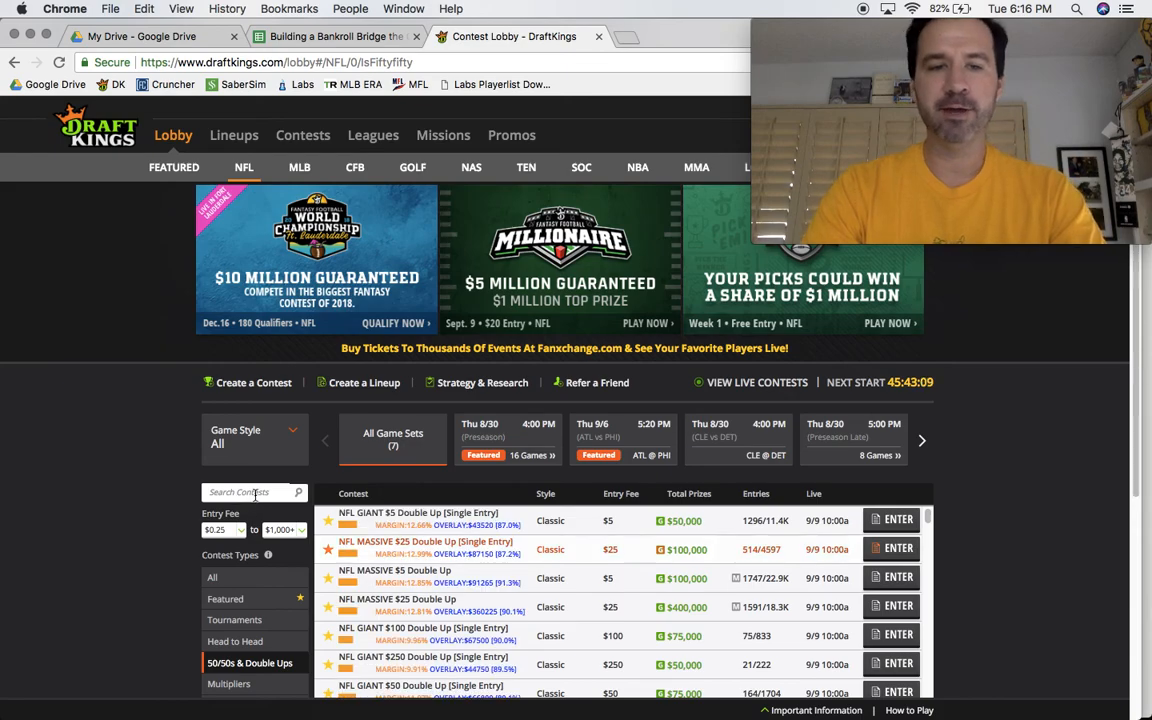
- Search the 50/50s & Double Ups for "50-" and examine the entry fee, entries and payouts of the NFL GIANT $530 50-50
{"action": "left_click", "coordinate": [255, 493]}
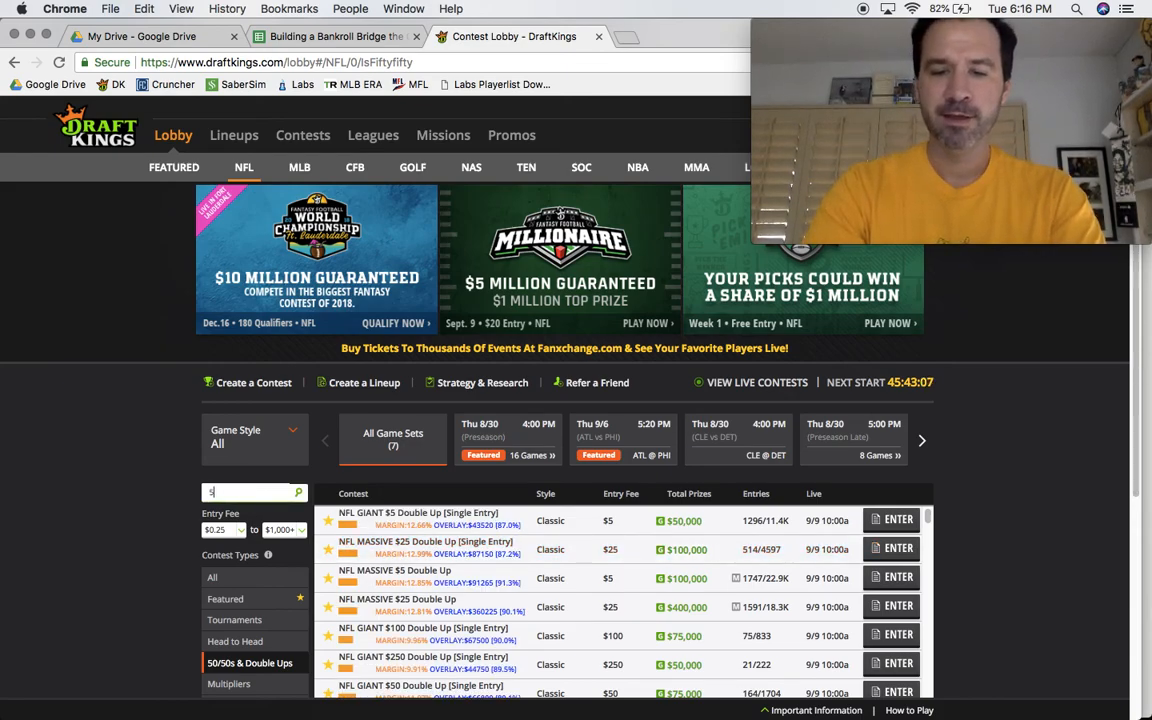
{"action": "type", "text": "50-"}
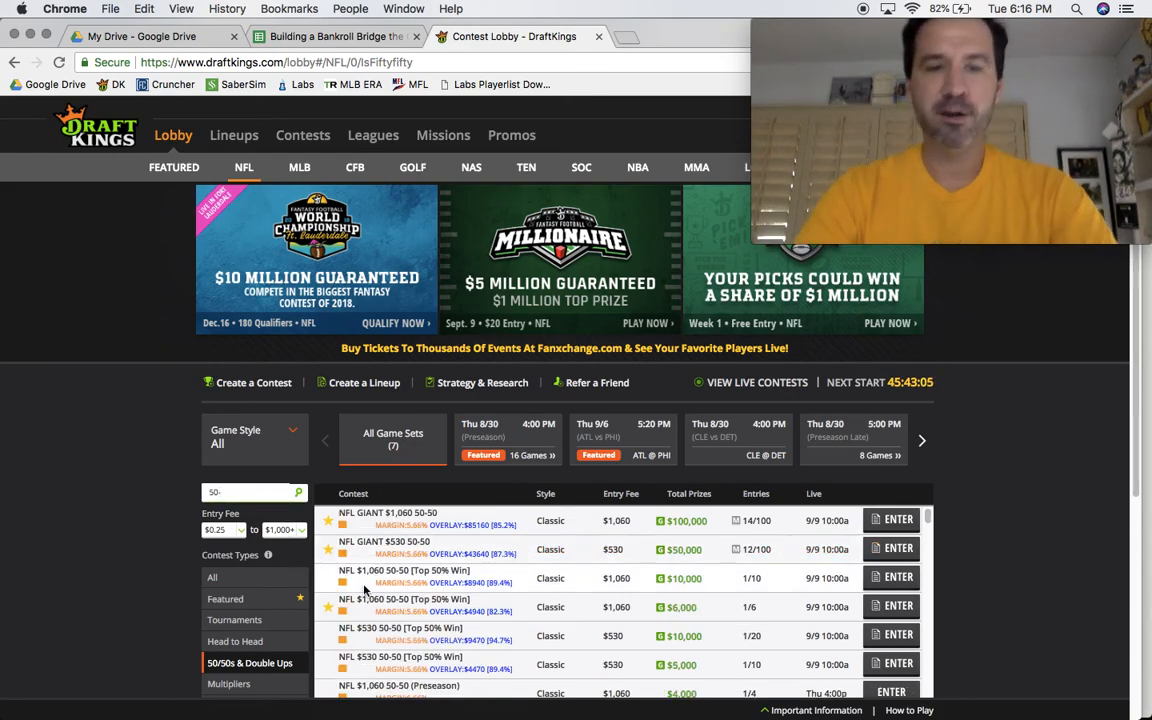
{"action": "left_click", "coordinate": [418, 543]}
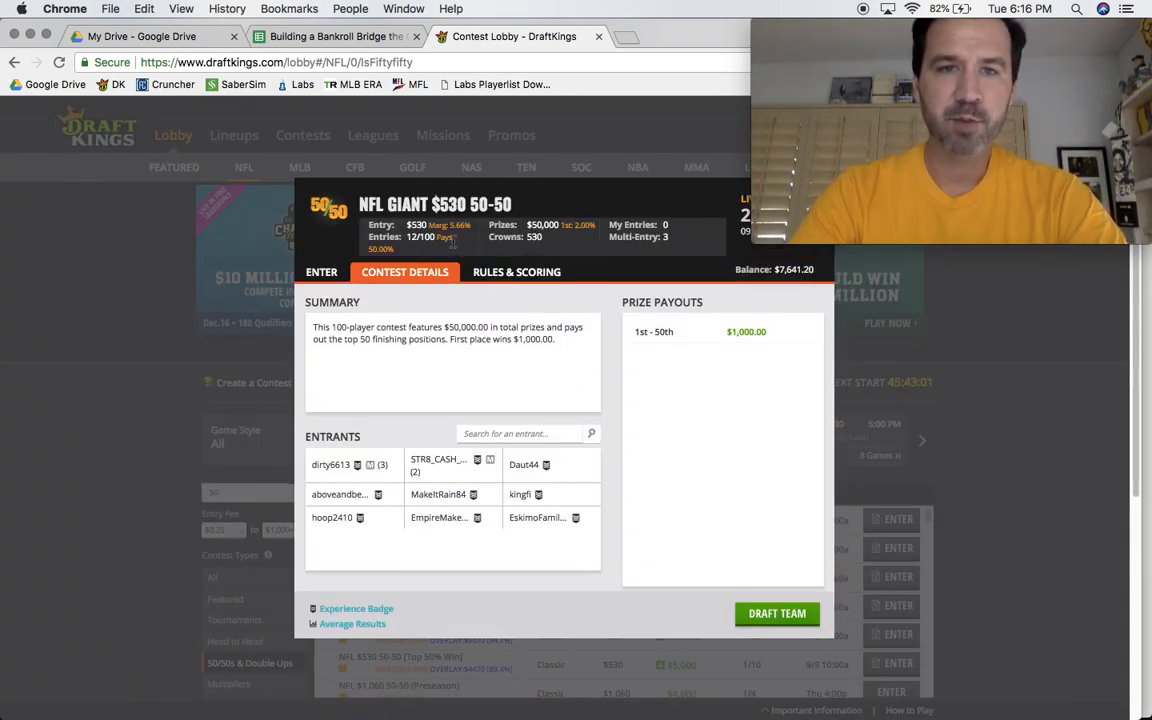
{"action": "left_click_drag", "start_coordinate": [437, 237], "coordinate": [406, 237]}
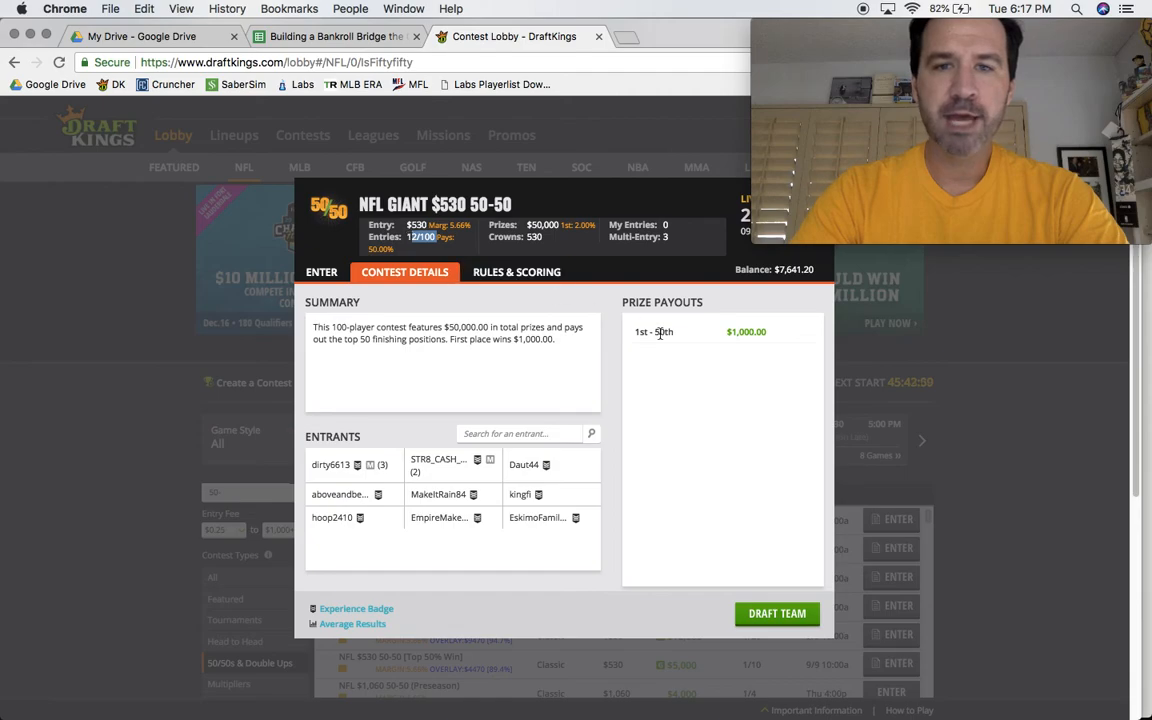
{"action": "left_click_drag", "start_coordinate": [784, 343], "coordinate": [635, 329]}
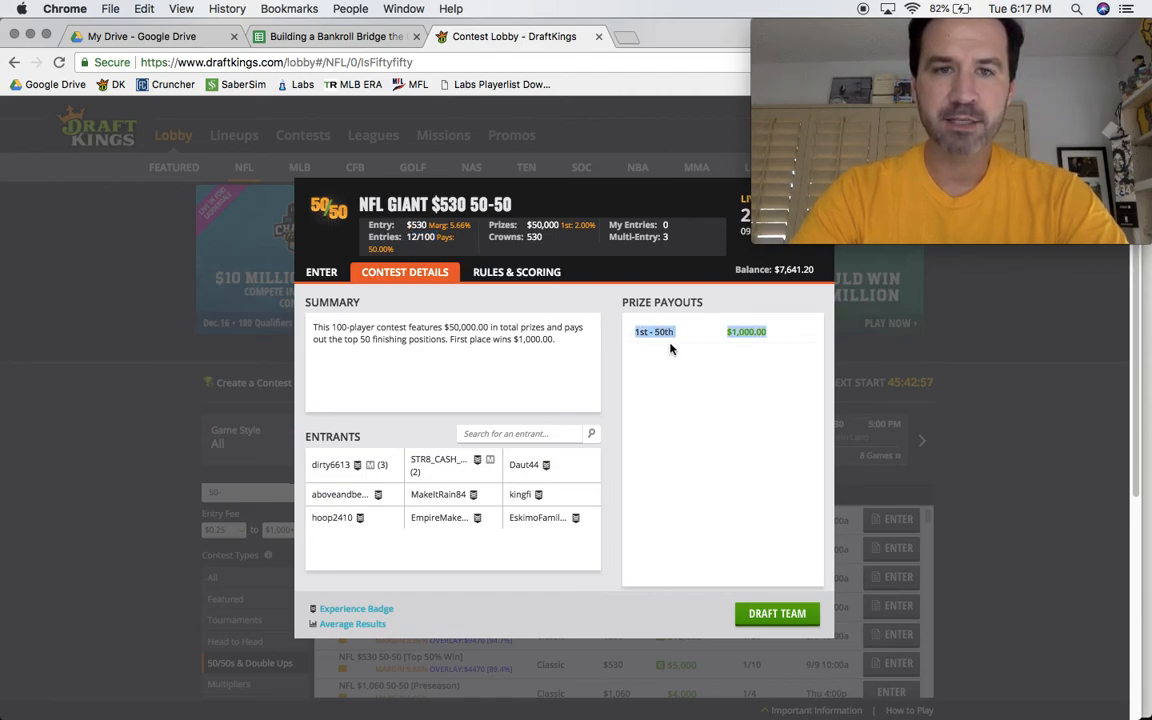
{"action": "left_click", "coordinate": [671, 347]}
{"action": "left_click_drag", "start_coordinate": [467, 205], "coordinate": [434, 205]}
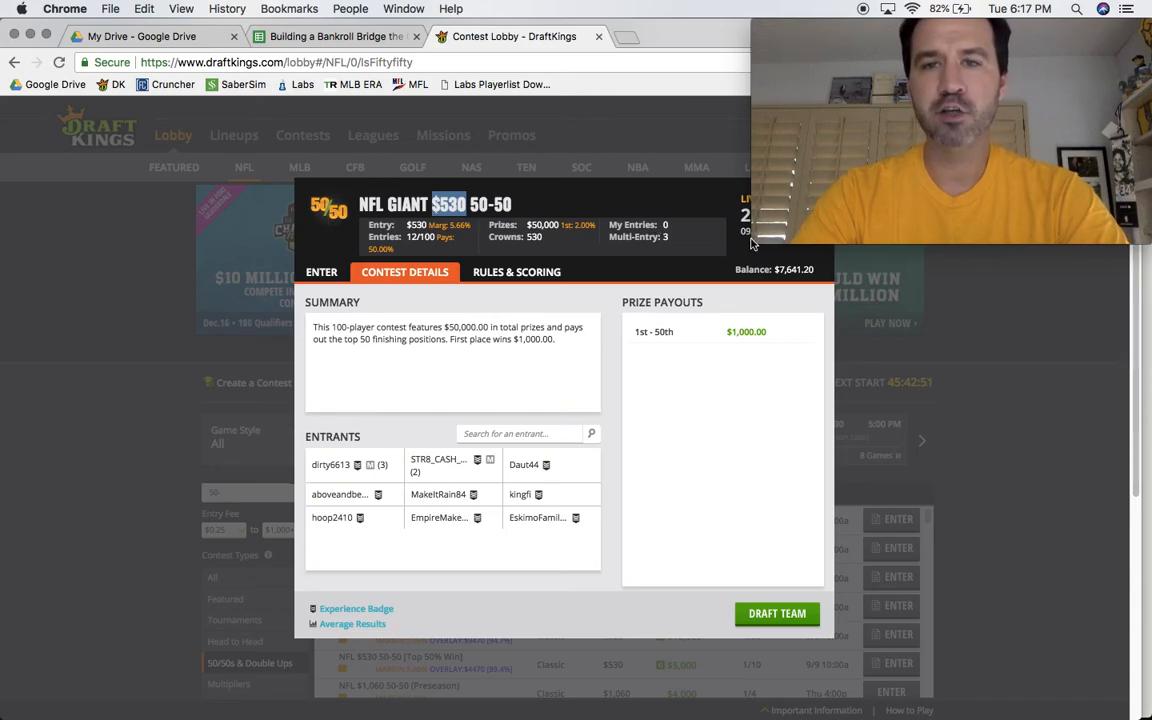
{"action": "mouse_move", "coordinate": [756, 249]}
{"action": "left_mouse_down"}
{"action": "mouse_move", "coordinate": [838, 197]}
{"action": "mouse_move", "coordinate": [752, 245]}
{"action": "left_mouse_up"}
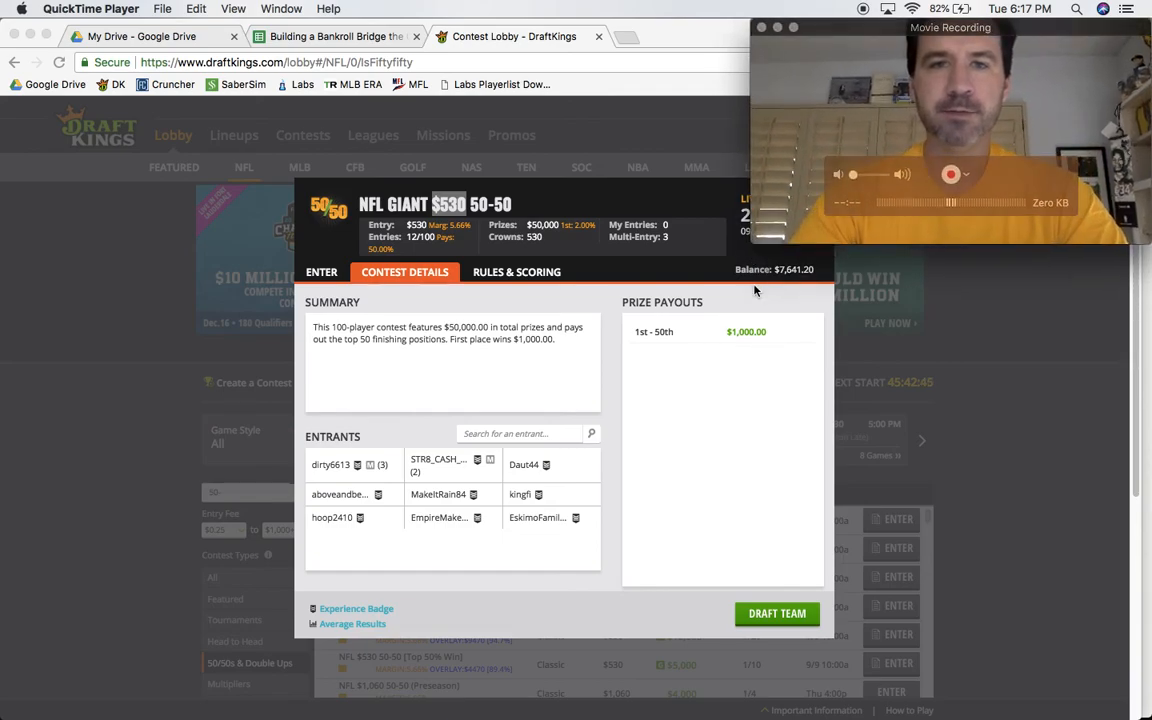
{"action": "left_click", "coordinate": [678, 255]}
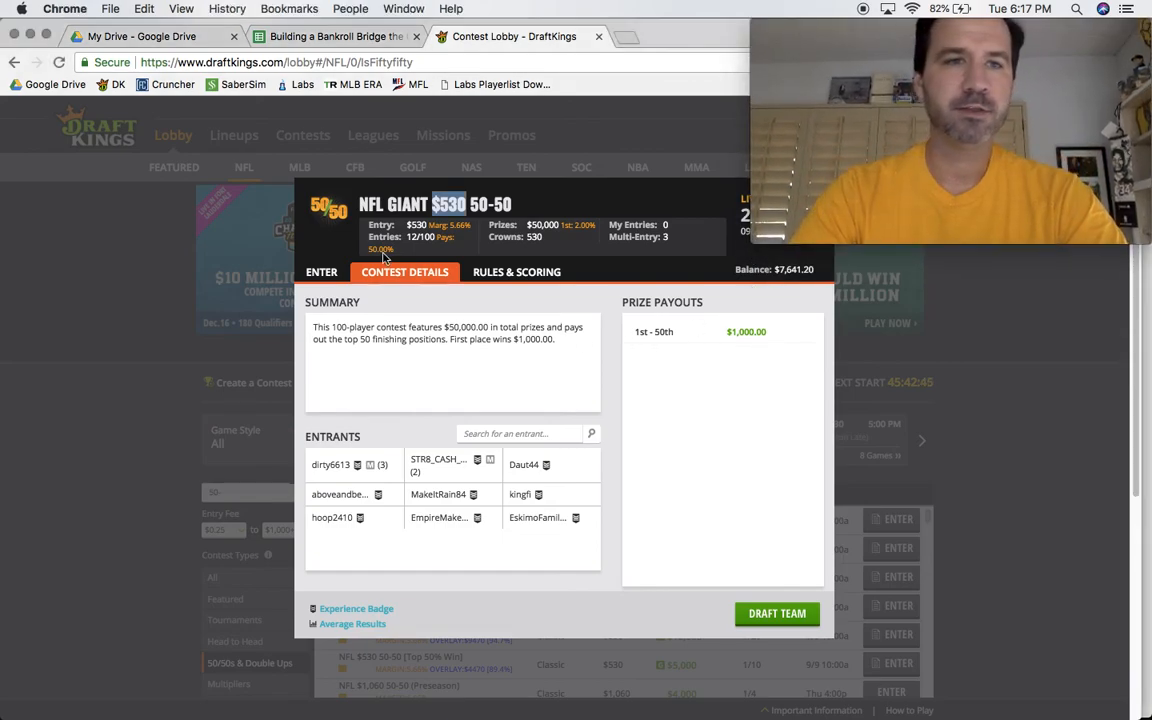
- Leave the contest details for the NFL lobby and filter the list to Multipliers contests
{"action": "left_click", "coordinate": [112, 84]}
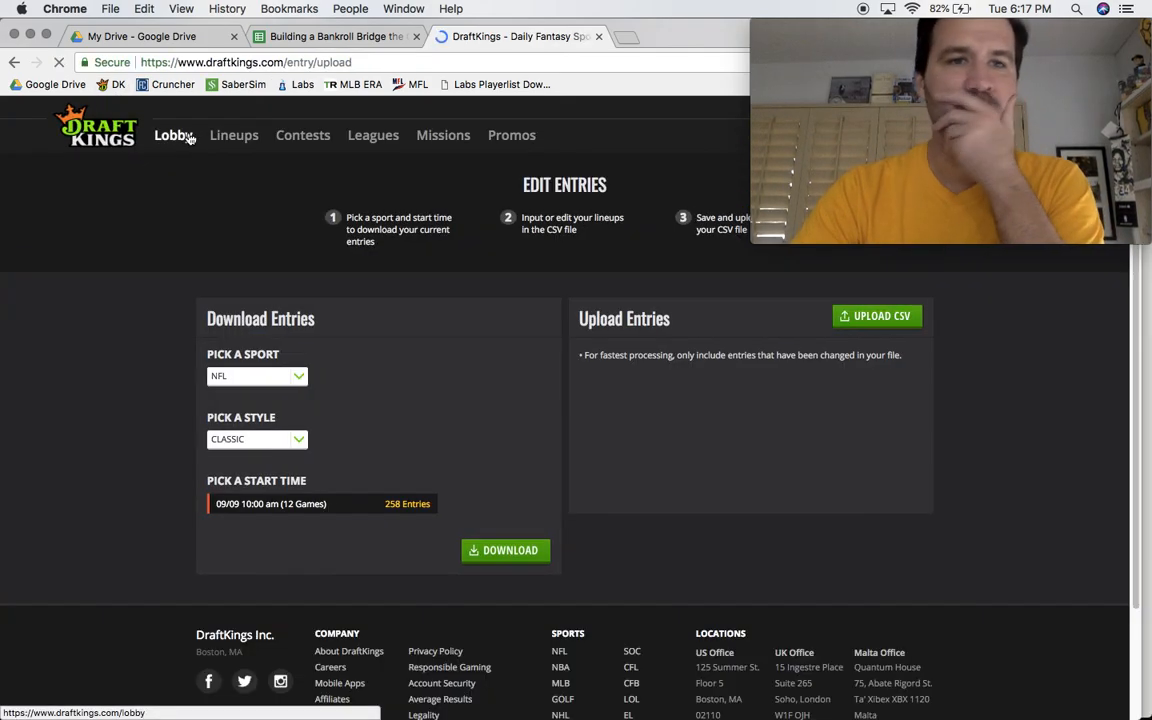
{"action": "left_click", "coordinate": [143, 150]}
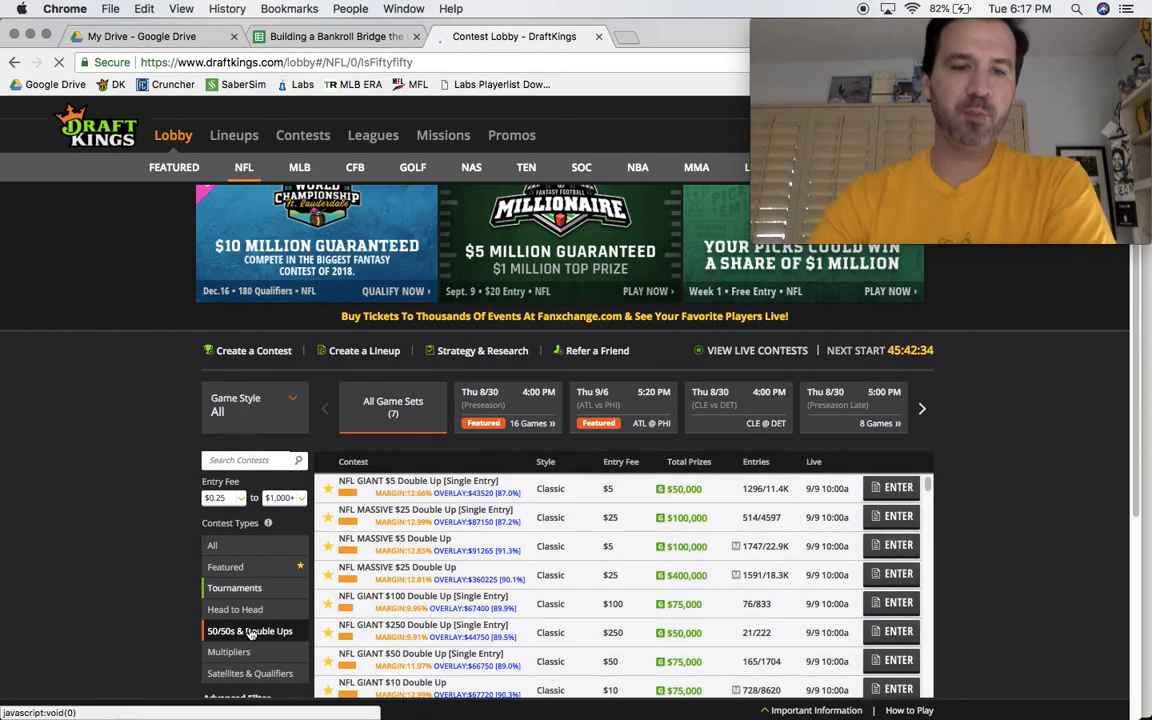
{"action": "scroll", "coordinate": [228, 550], "scroll_direction": "down", "scroll_amount": 1}
{"action": "left_click", "coordinate": [270, 624]}
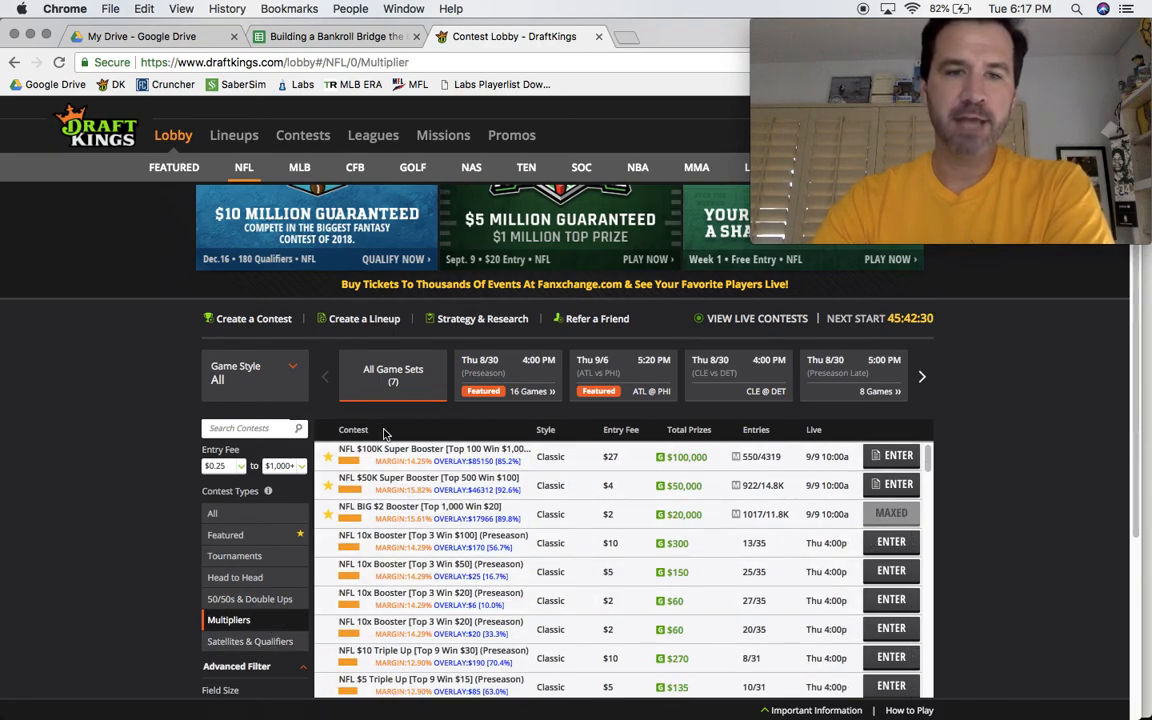
- Search the Multipliers for "triple" and examine the payouts of the NFL $10 Triple Up [Top 9 Win $30] (Preseason)
{"action": "left_click", "coordinate": [209, 428]}
{"action": "type", "text": "triple"}
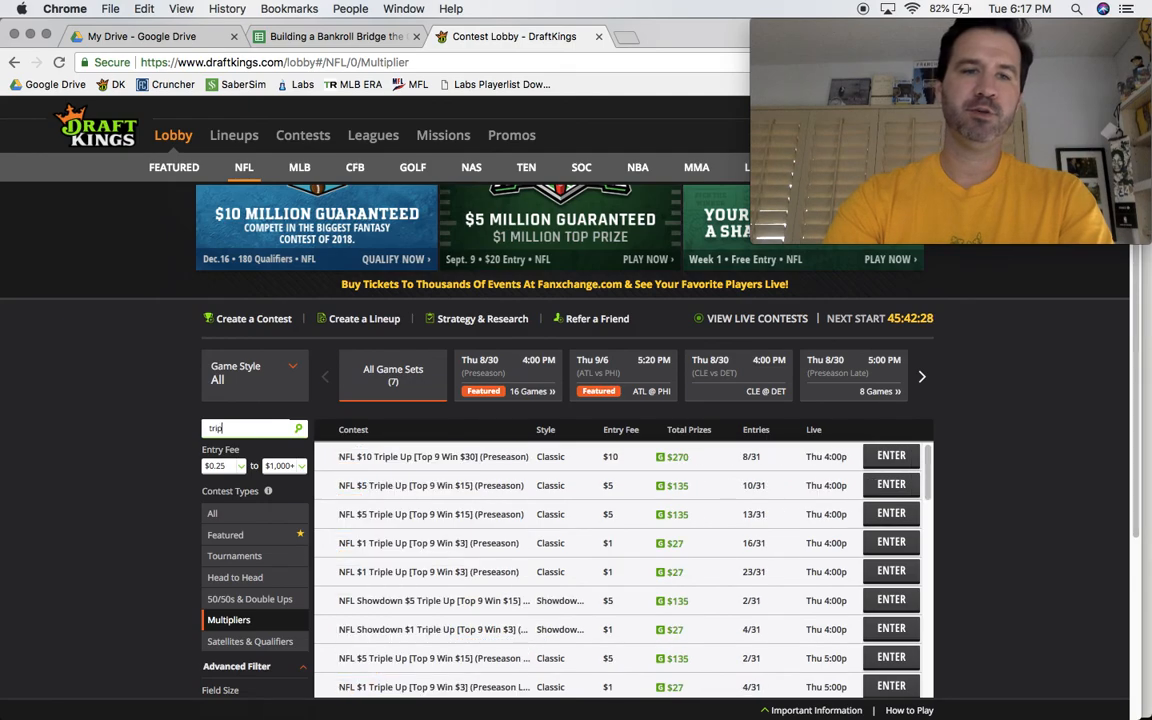
{"action": "left_click", "coordinate": [395, 452]}
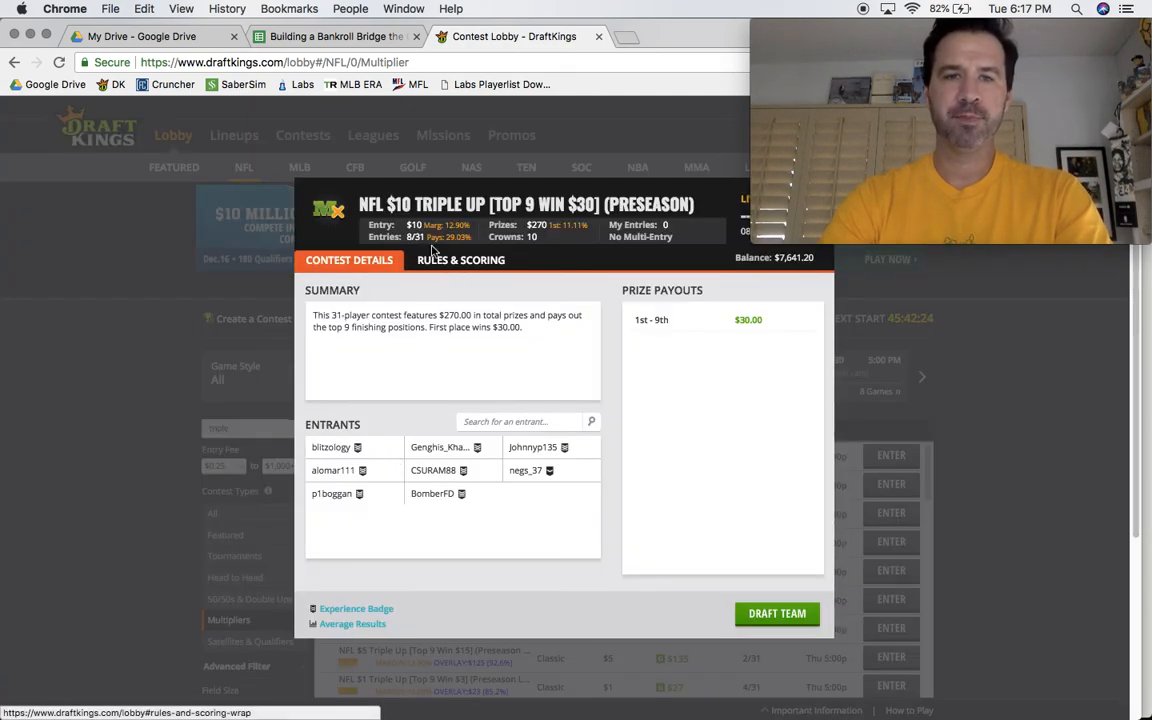
{"action": "left_click_drag", "start_coordinate": [764, 322], "coordinate": [628, 319]}
{"action": "left_click", "coordinate": [781, 325]}
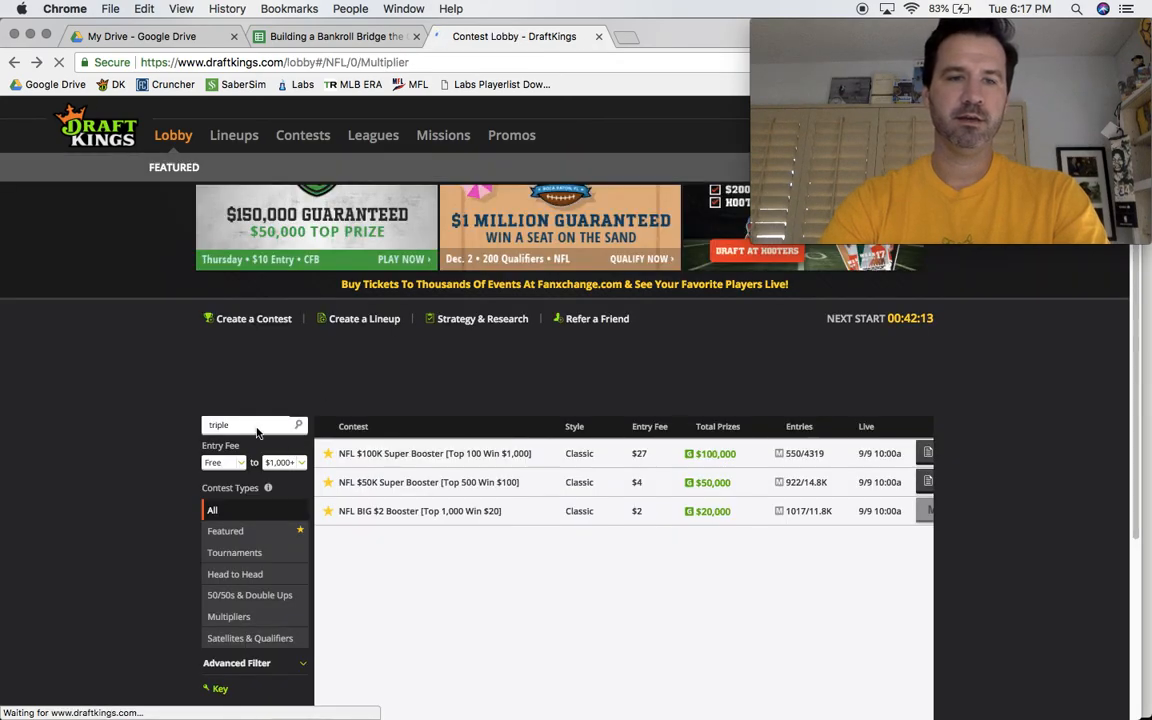
- Replace the contest search with "quint" to look up the Quintuple Up multipliers
{"action": "double_click", "coordinate": [256, 430]}
{"action": "type", "text": "qu"}
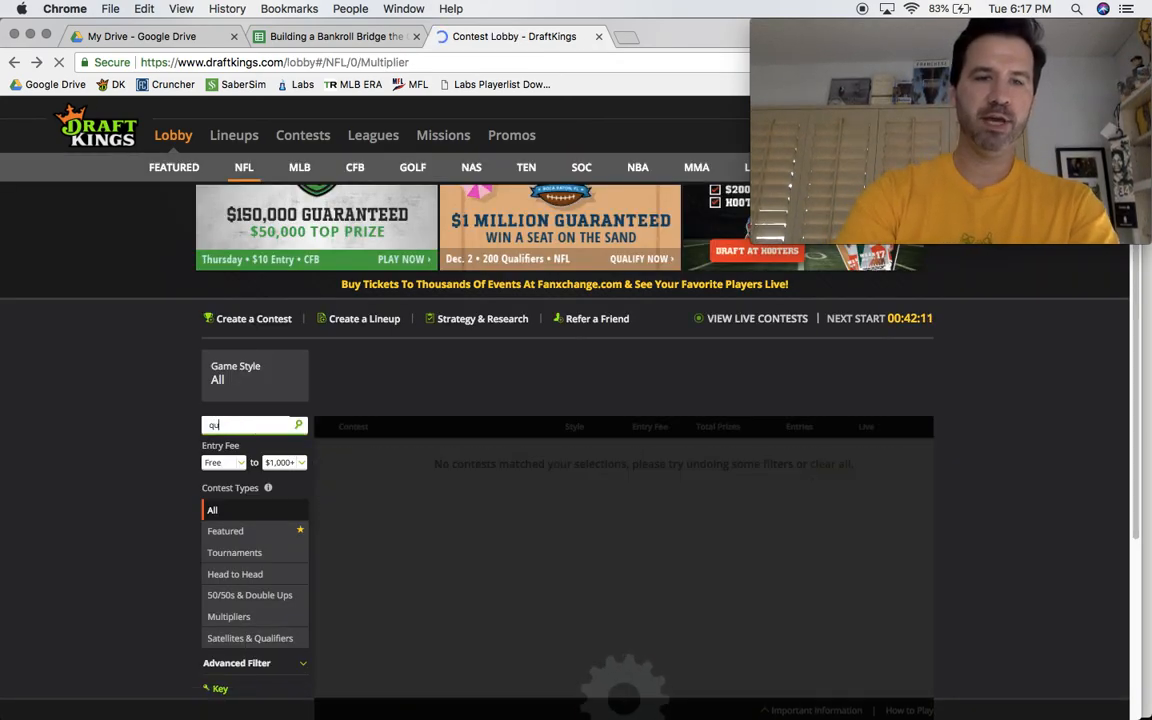
{"action": "type", "text": "int"}
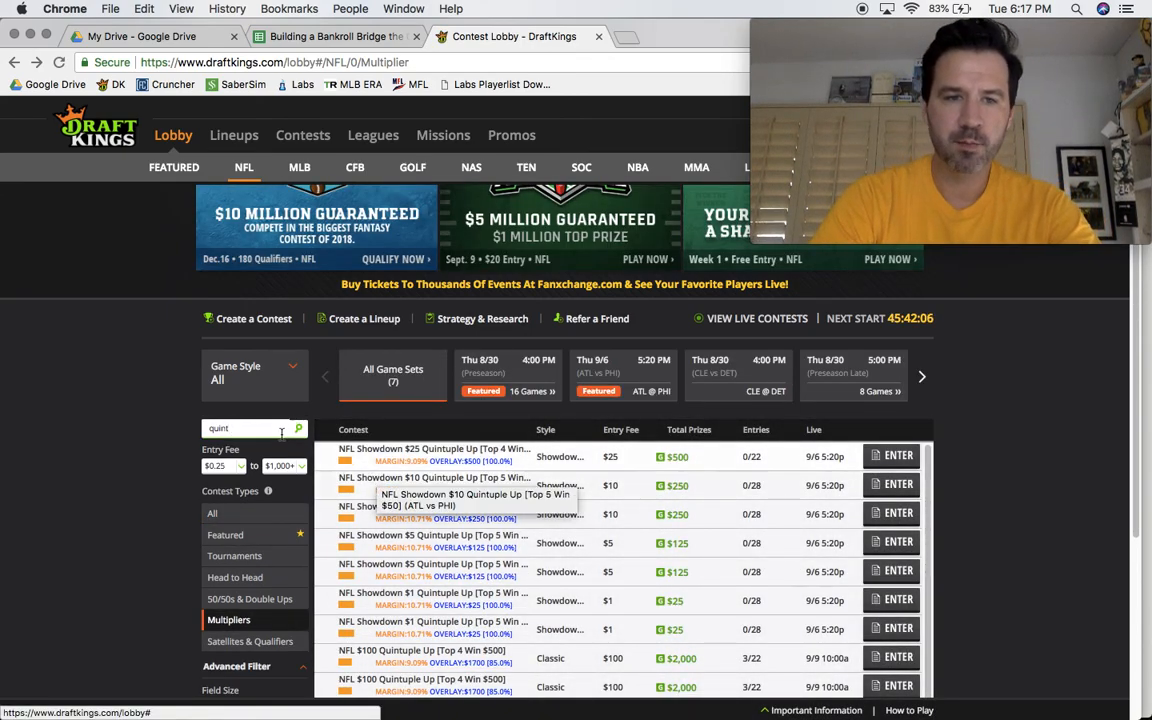
- Search the Multipliers for "micro" and examine the payouts of the $0.25 NFL Showdown 40x Micro Booster
{"action": "double_click", "coordinate": [284, 432]}
{"action": "type", "text": "mic"}
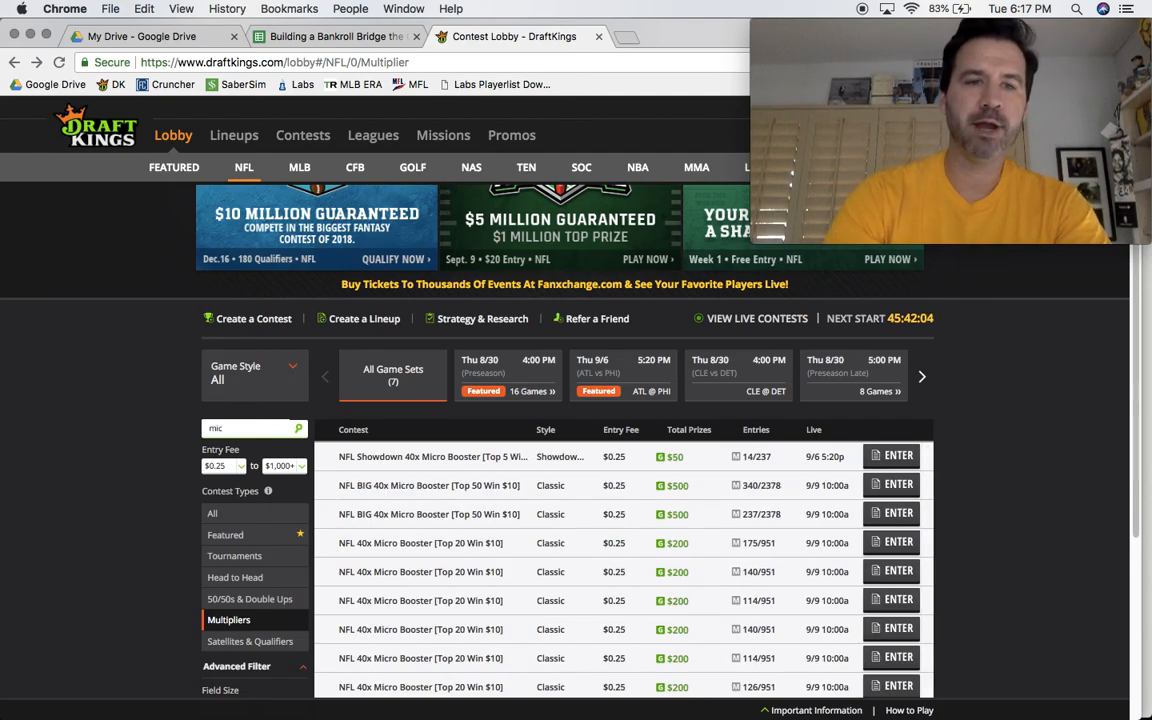
{"action": "type", "text": "ro"}
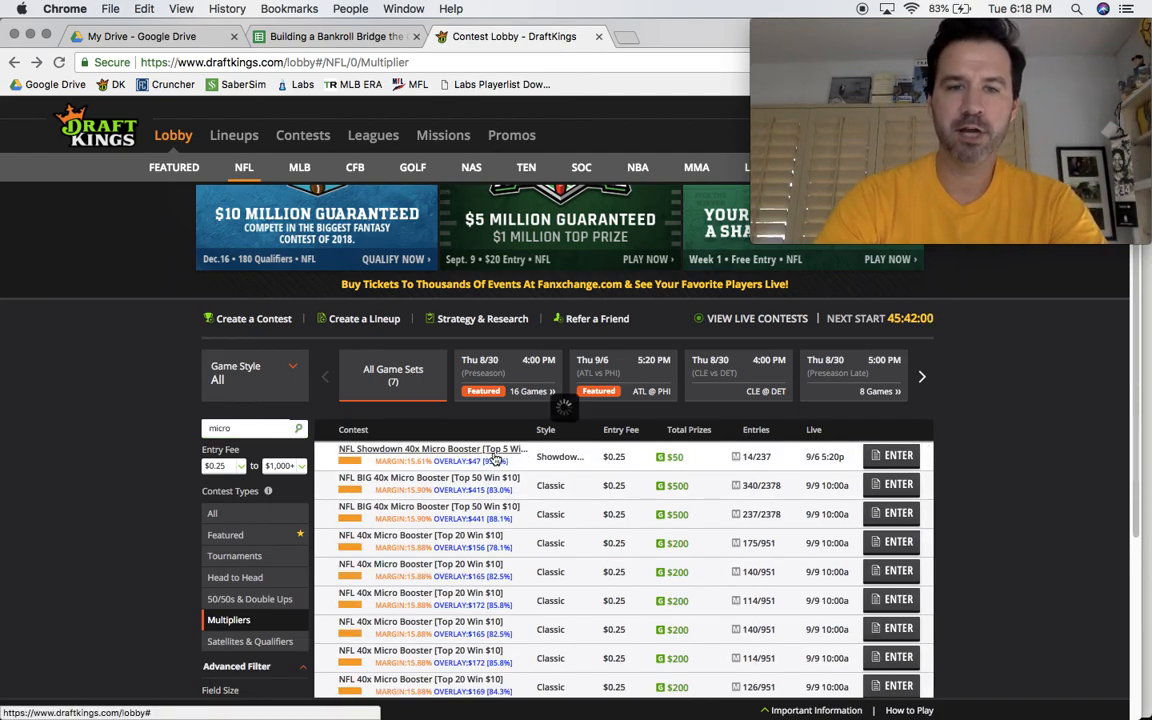
{"action": "left_click", "coordinate": [495, 458]}
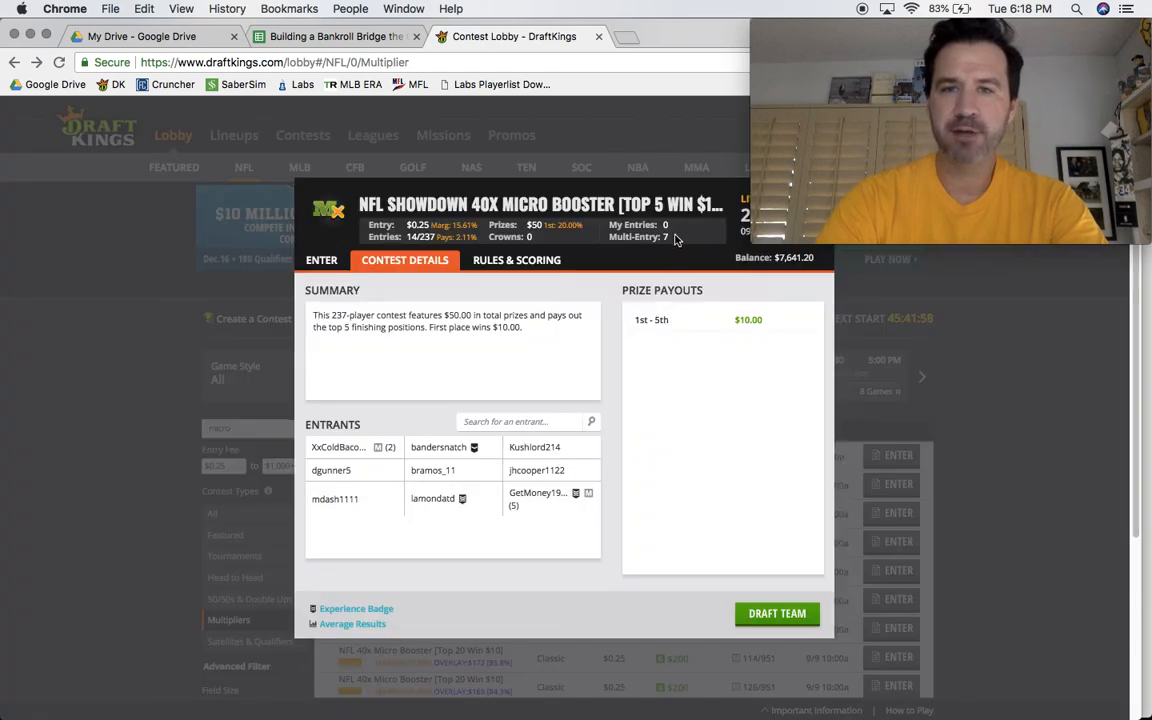
{"action": "left_click_drag", "start_coordinate": [736, 320], "coordinate": [634, 321]}
{"action": "left_click", "coordinate": [635, 321]}
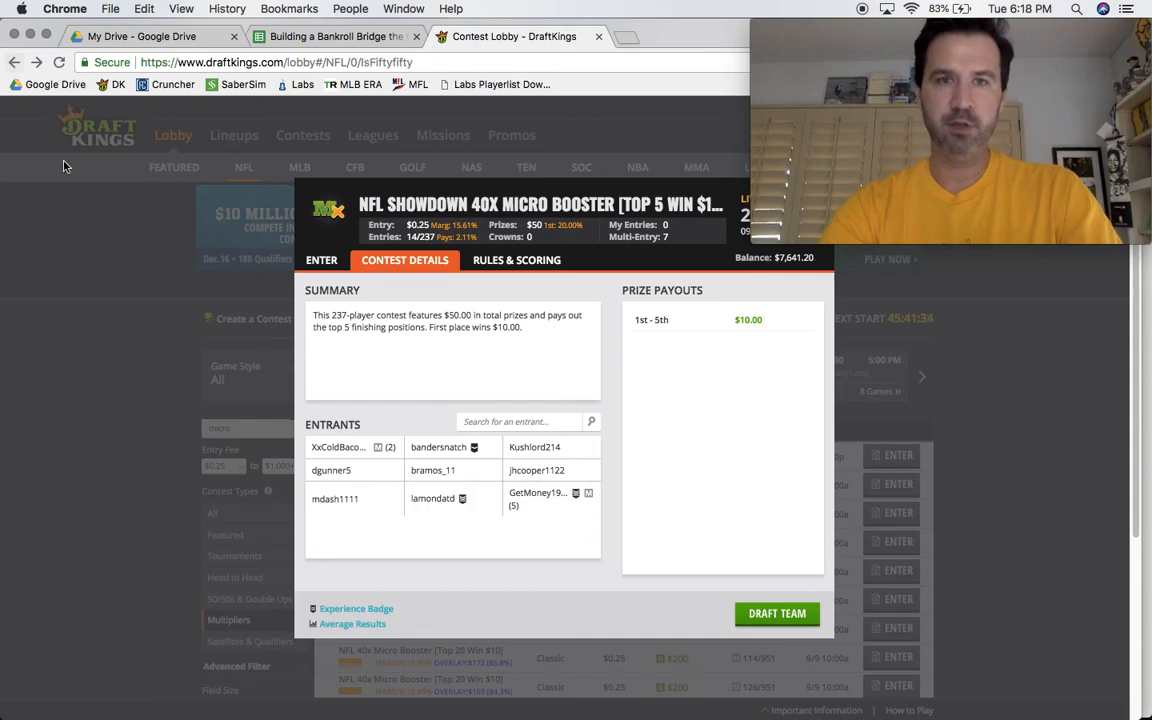
- Leave the contest details for the NFL lobby and show the Satellites & Qualifiers contests
{"action": "left_click", "coordinate": [113, 85]}
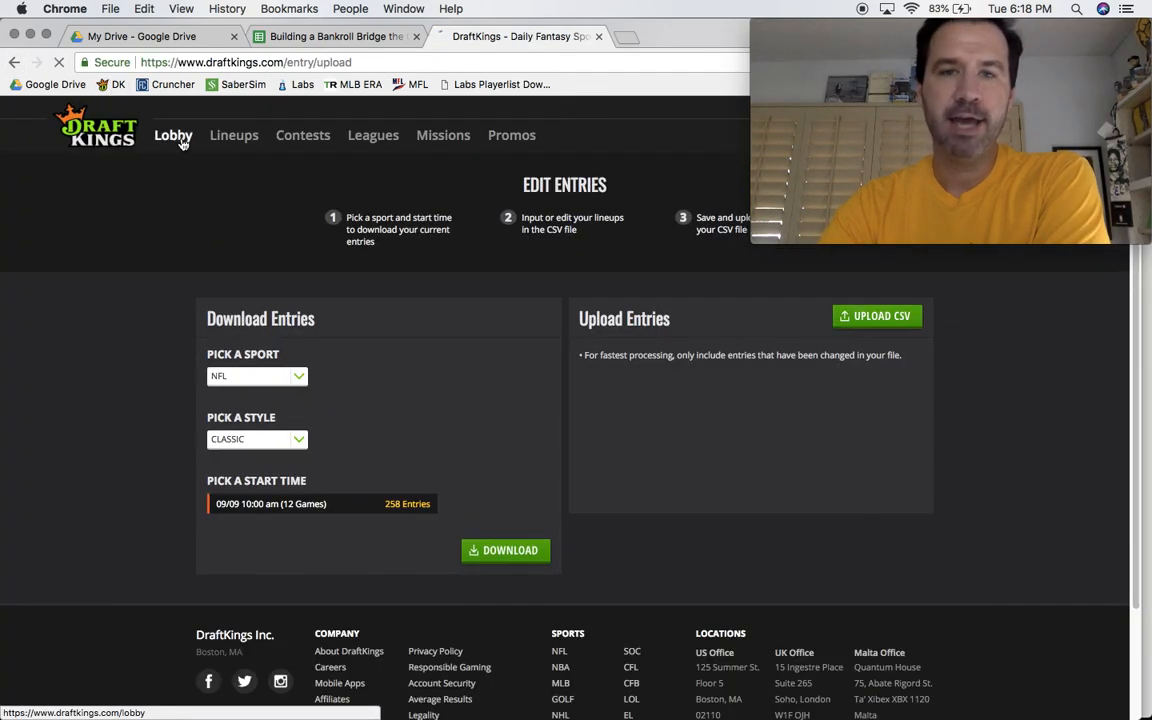
{"action": "left_click", "coordinate": [174, 137]}
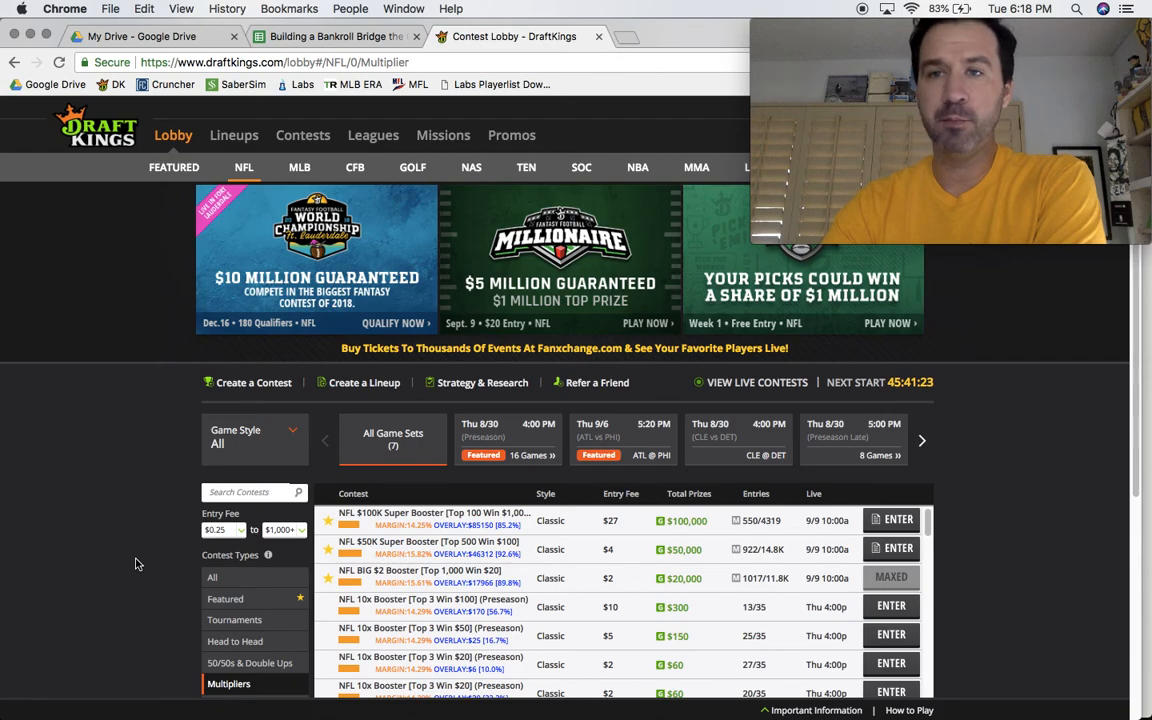
{"action": "scroll", "coordinate": [138, 564], "scroll_direction": "down", "scroll_amount": 3}
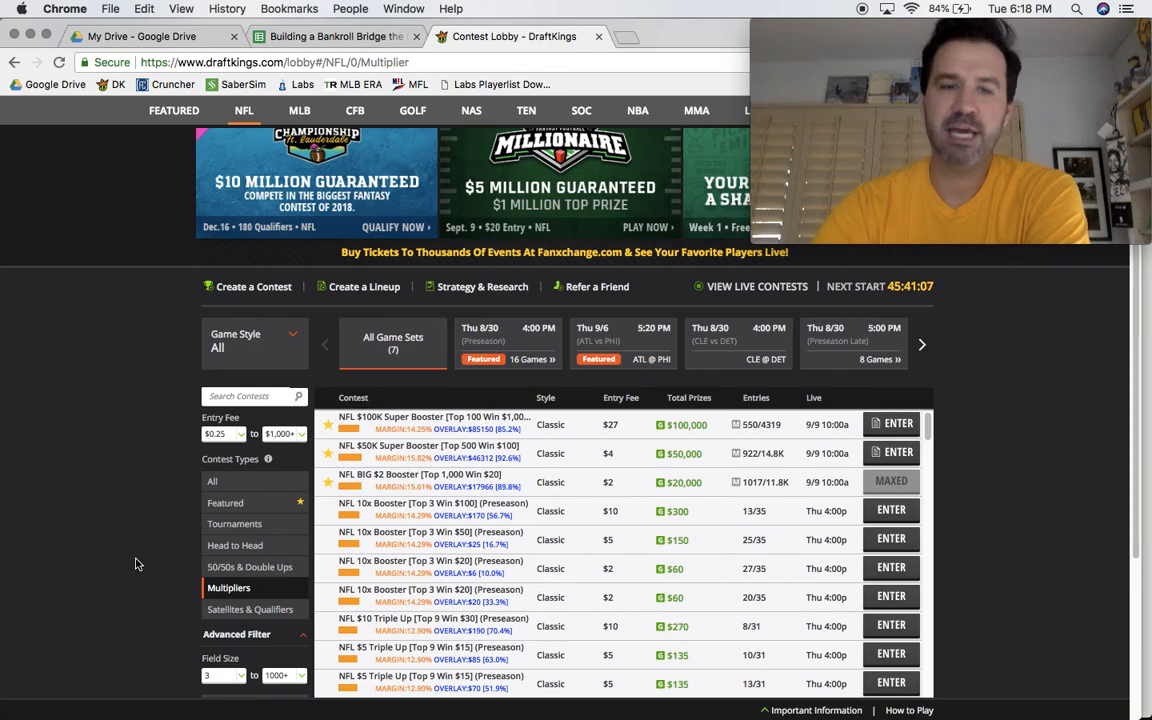
{"action": "left_click", "coordinate": [227, 611]}
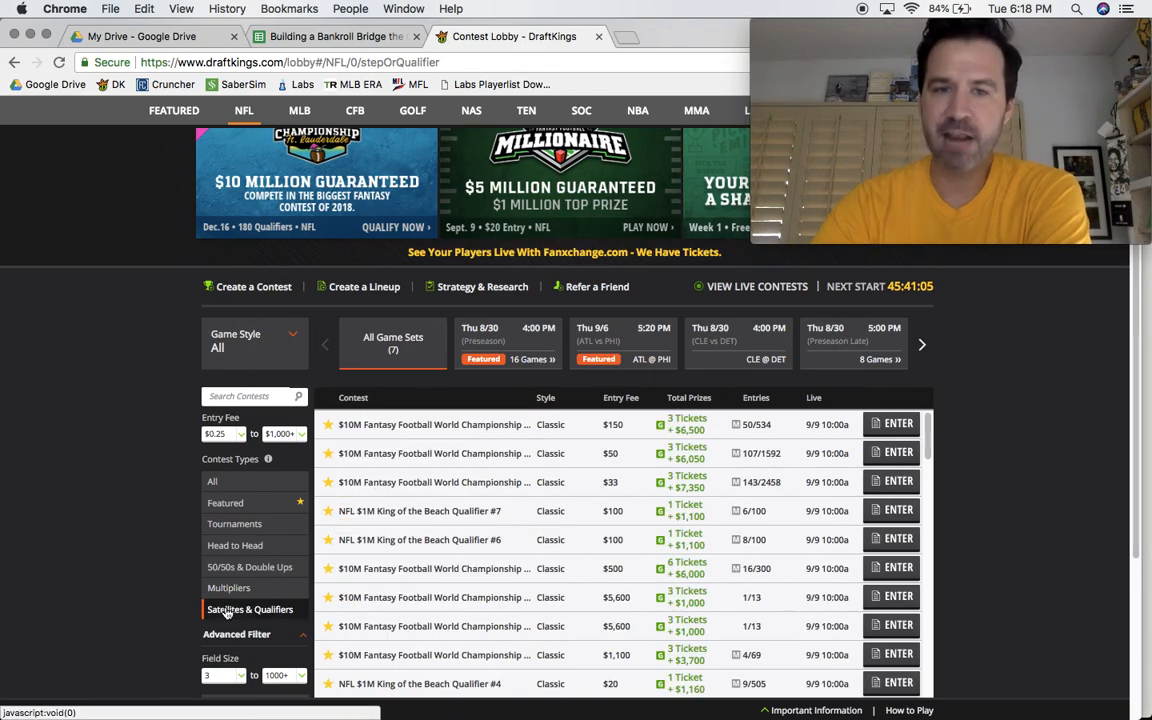
- Sort the Satellites & Qualifiers by entry fee, lowest first, and look over the cheapest contests
{"action": "left_click", "coordinate": [618, 399]}
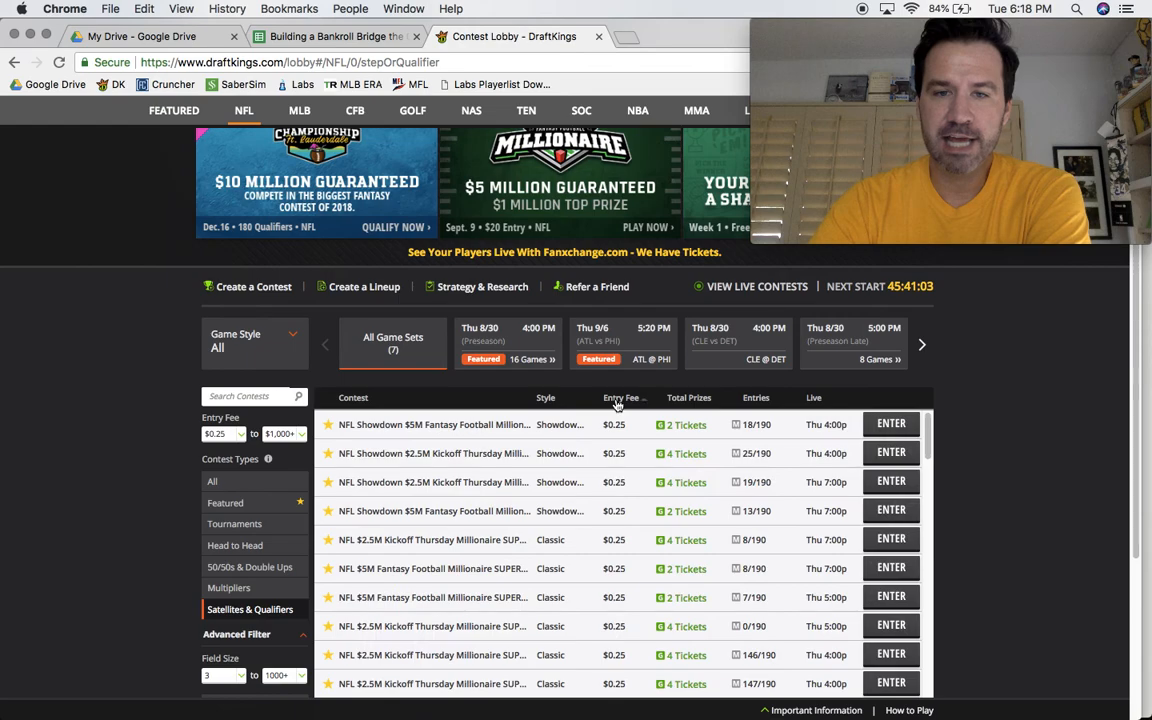
{"action": "scroll", "coordinate": [401, 278], "scroll_direction": "up", "scroll_amount": 3}
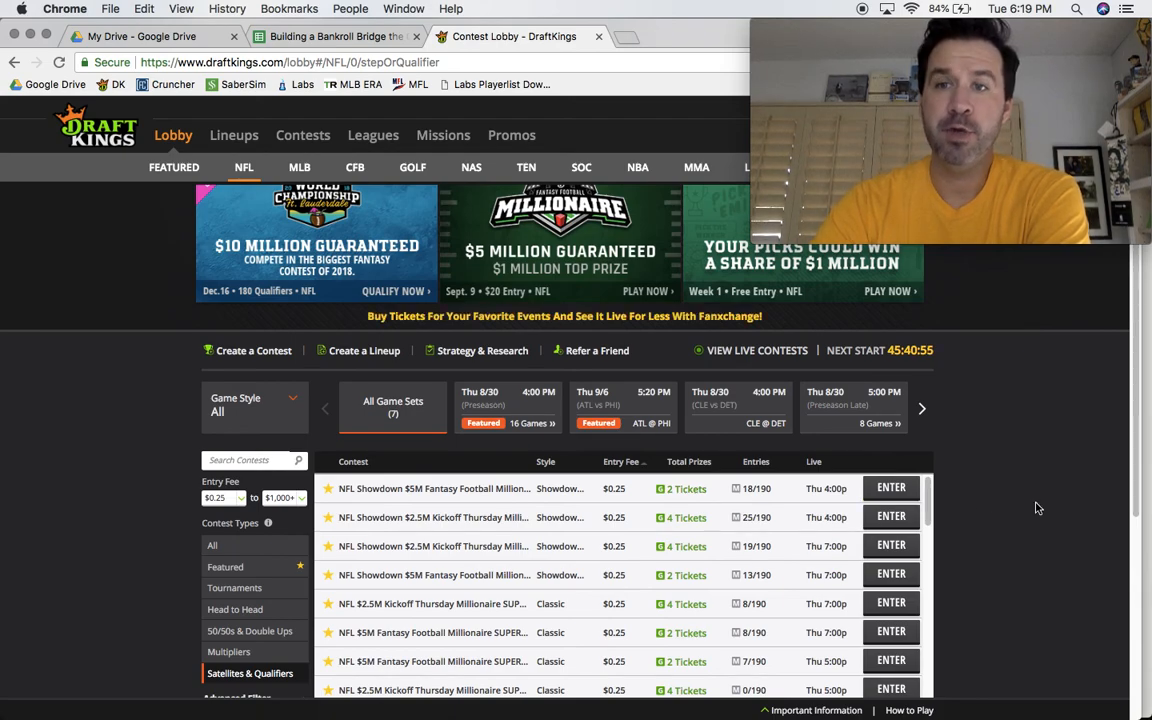
{"action": "scroll", "coordinate": [1038, 509], "scroll_direction": "down", "scroll_amount": 3}
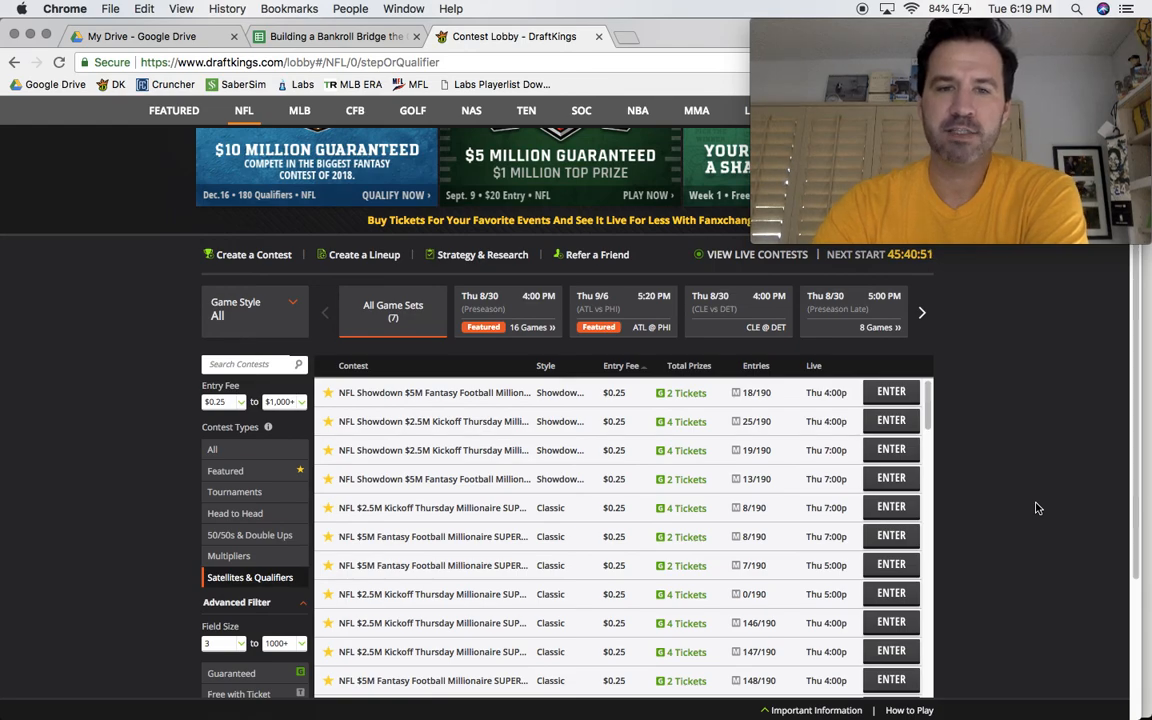
{"action": "scroll", "coordinate": [1038, 509], "scroll_direction": "down", "scroll_amount": 1}
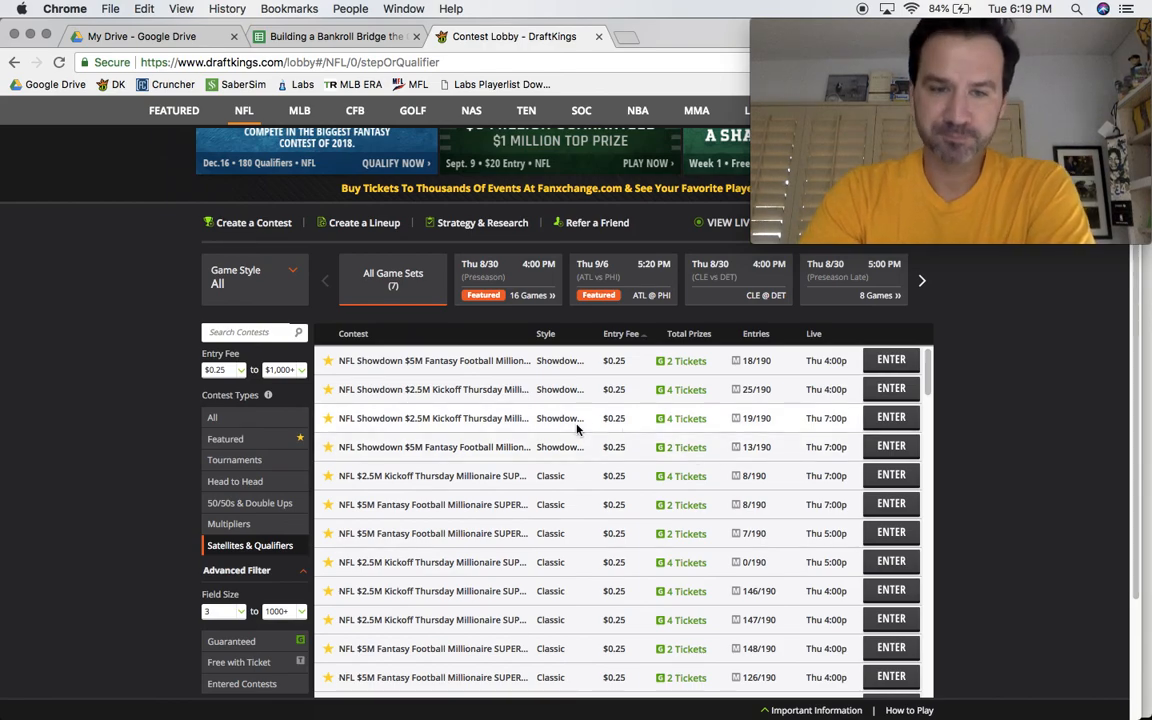
- Open the $0.25 NFL Showdown $5M Fantasy Football Millionaire SUPERSatellite (DEN vs ARI) and examine its entry fee, field size and ticket payouts
{"action": "left_click", "coordinate": [476, 455]}
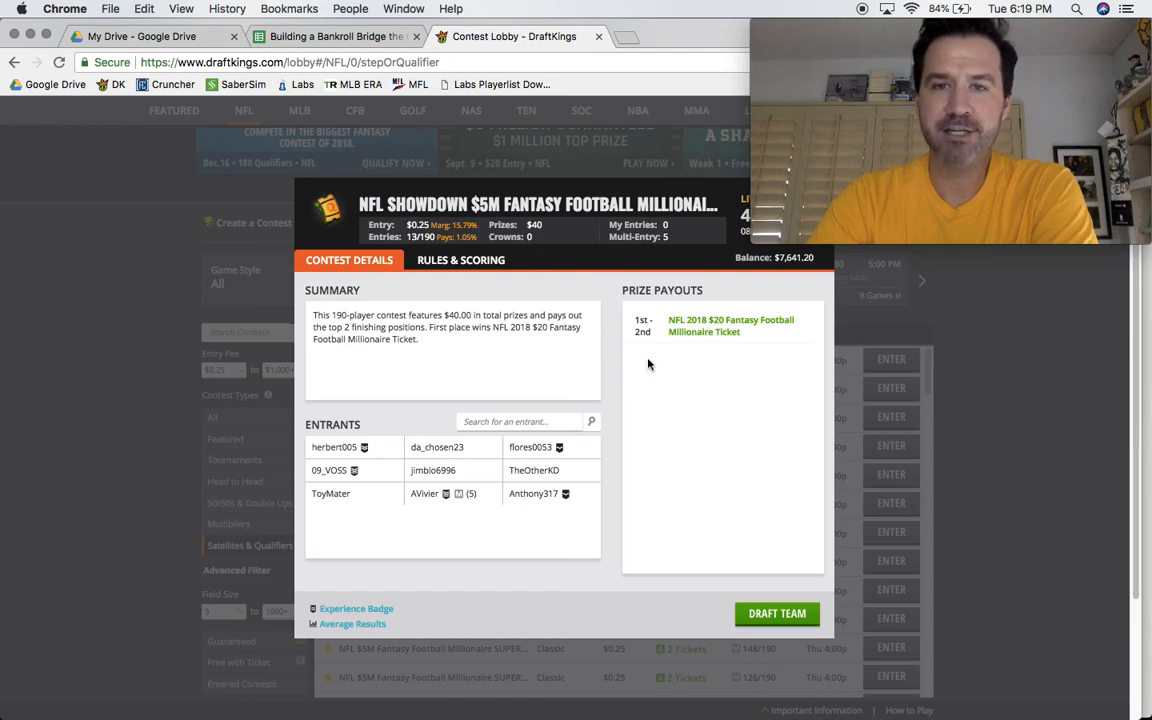
{"action": "left_click_drag", "start_coordinate": [742, 334], "coordinate": [633, 323]}
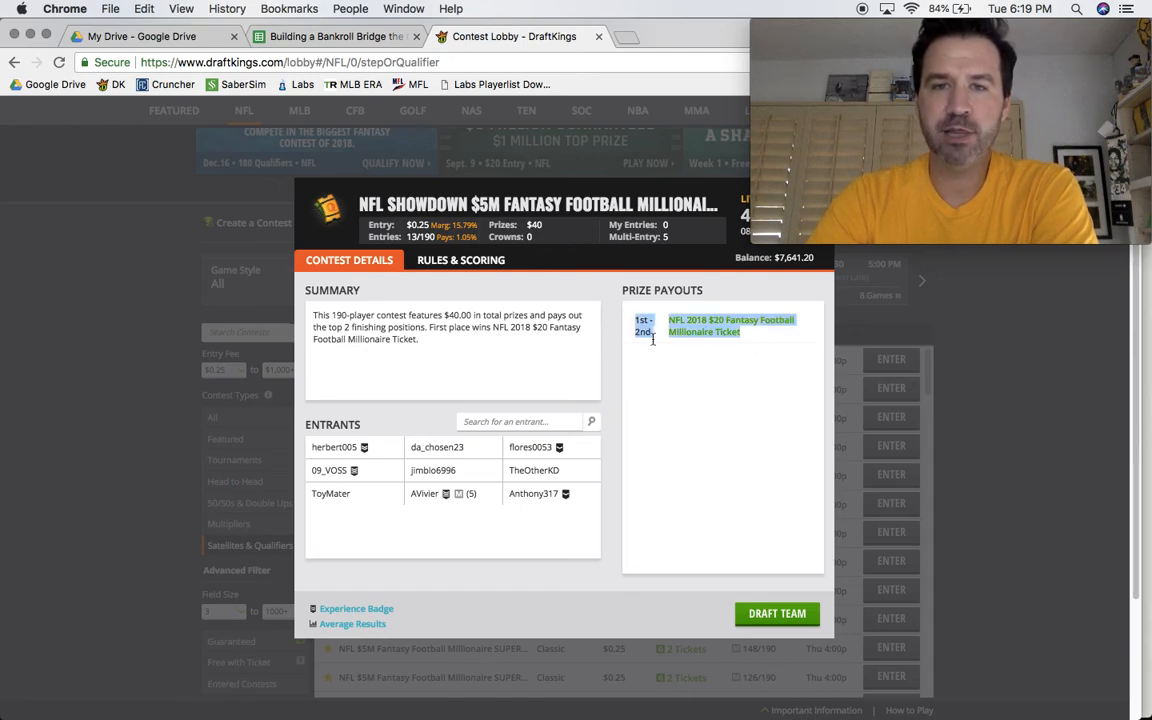
{"action": "left_click", "coordinate": [660, 352]}
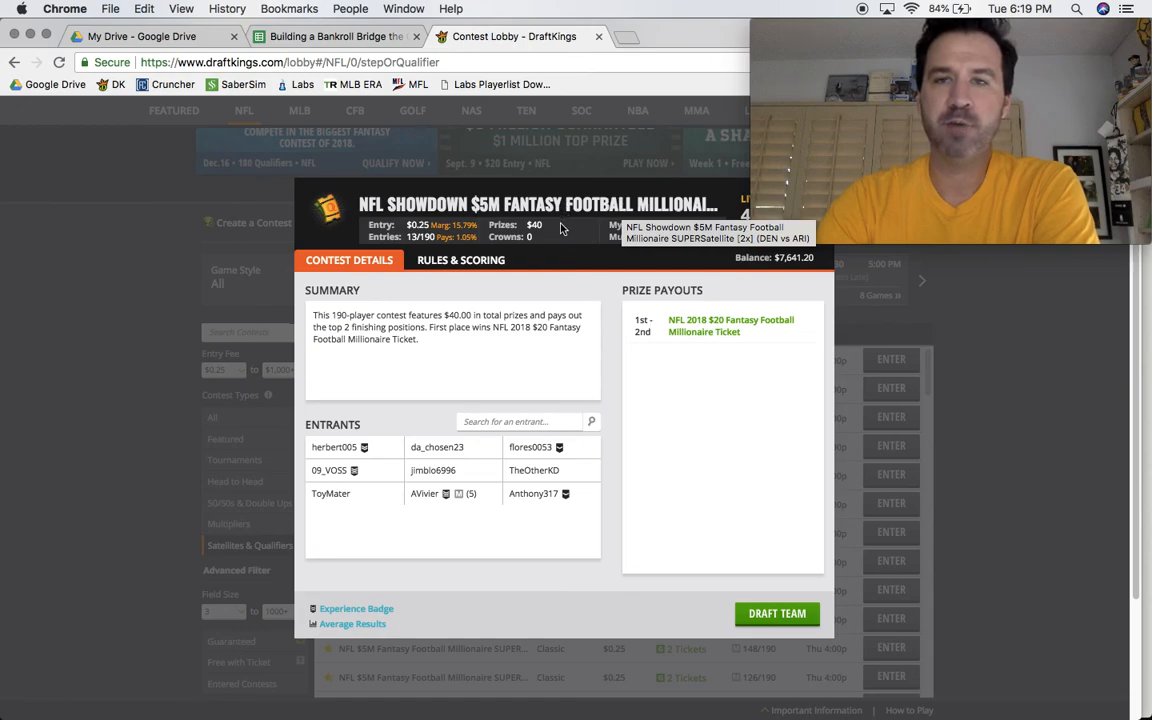
{"action": "left_click_drag", "start_coordinate": [478, 226], "coordinate": [382, 230]}
{"action": "left_click", "coordinate": [403, 225]}
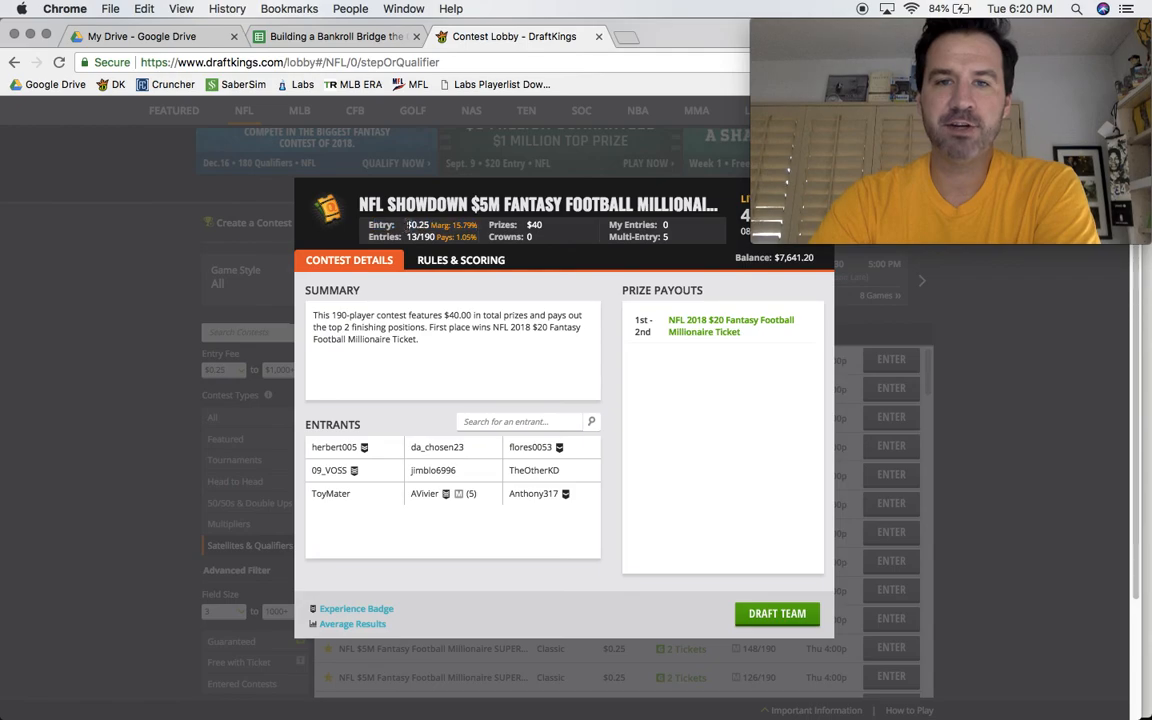
{"action": "left_click_drag", "start_coordinate": [683, 243], "coordinate": [612, 240]}
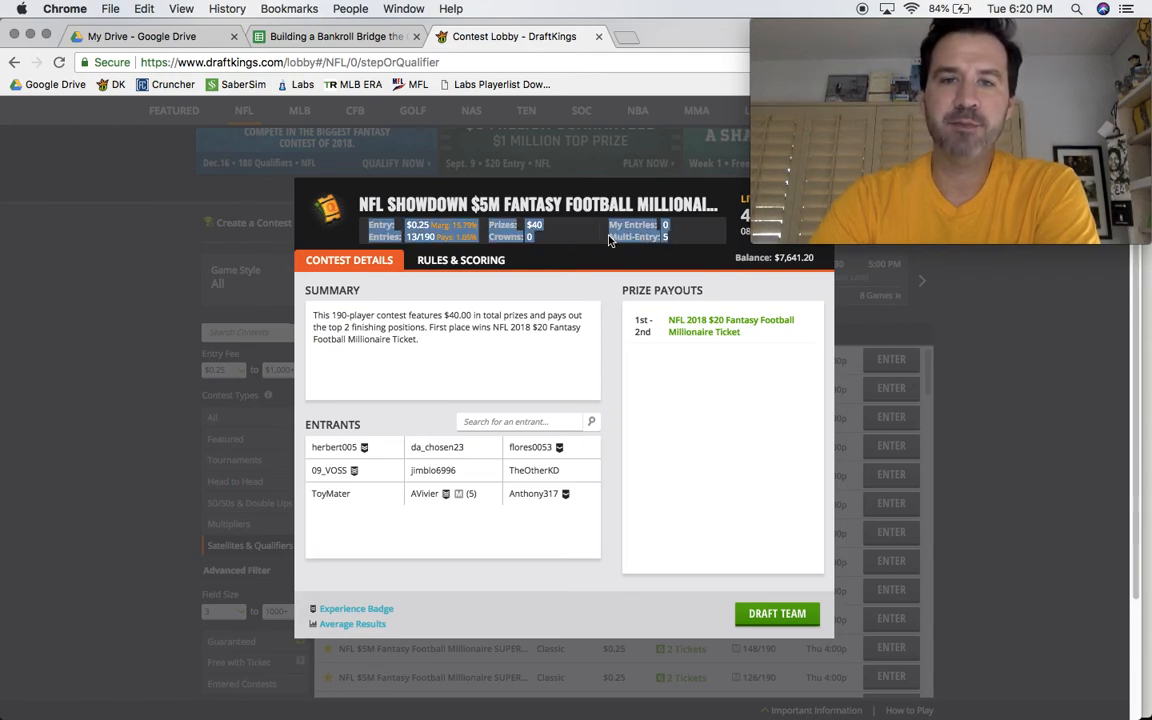
{"action": "left_click", "coordinate": [607, 240]}
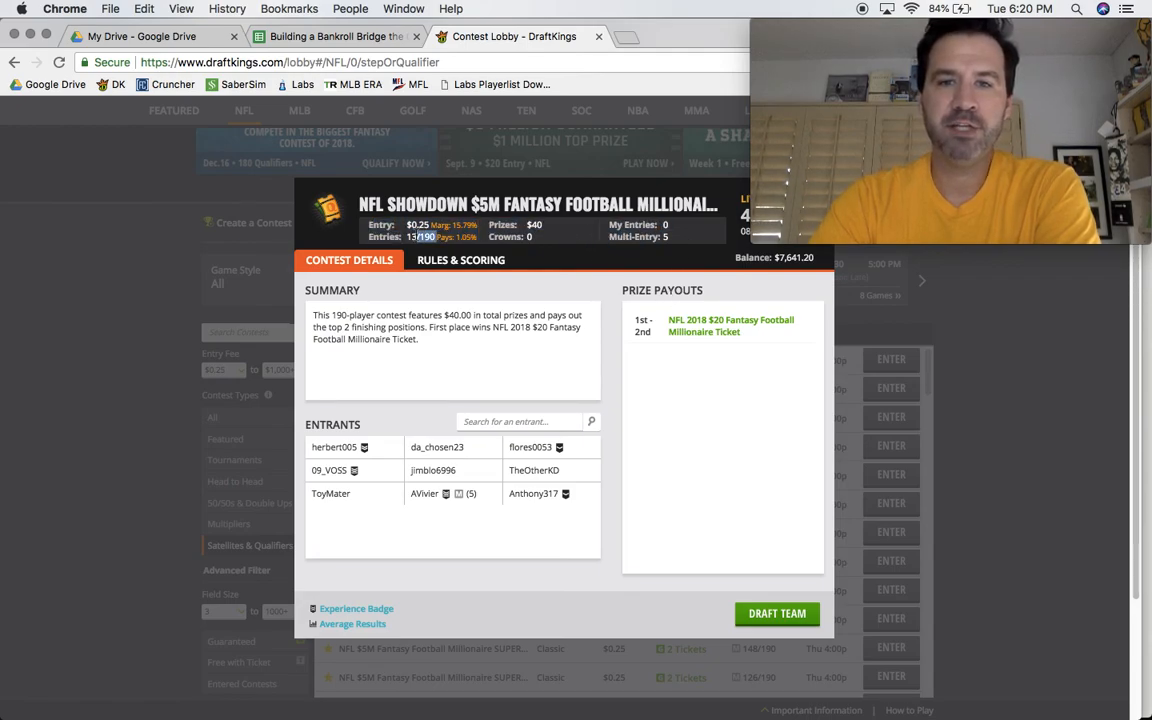
{"action": "left_click_drag", "start_coordinate": [738, 335], "coordinate": [636, 328]}
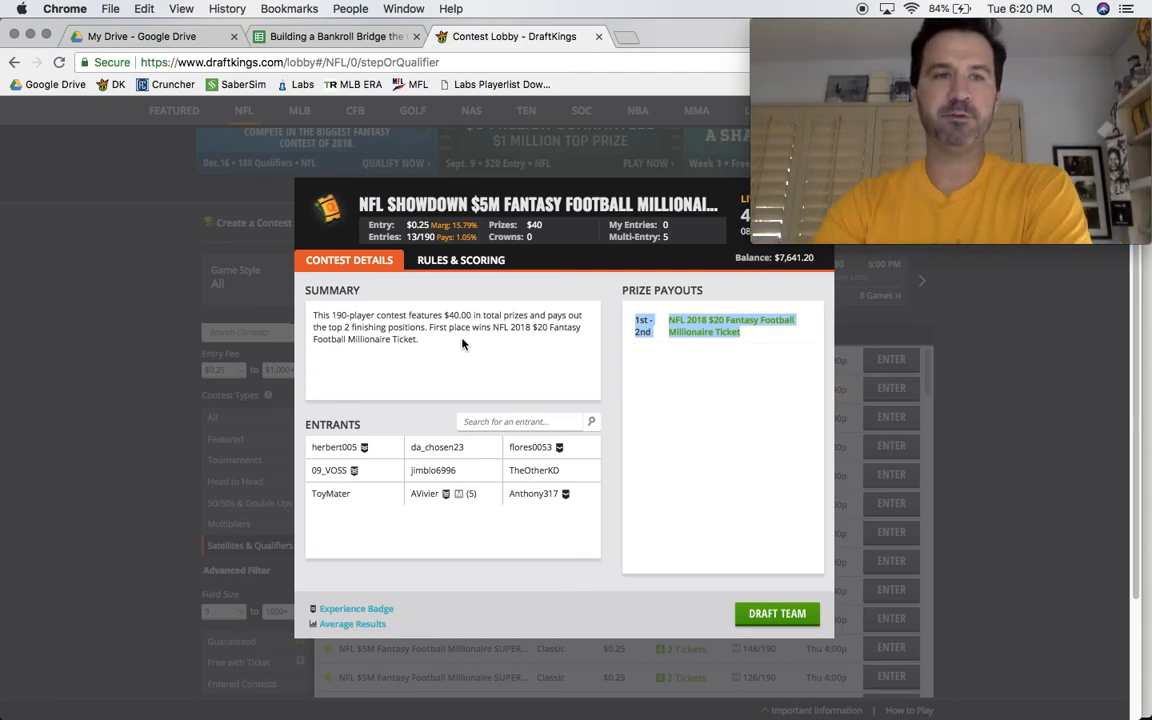
- Leave the contest details for the NFL lobby and search the Satellites & Qualifiers for "qualif"
{"action": "left_click", "coordinate": [113, 86]}
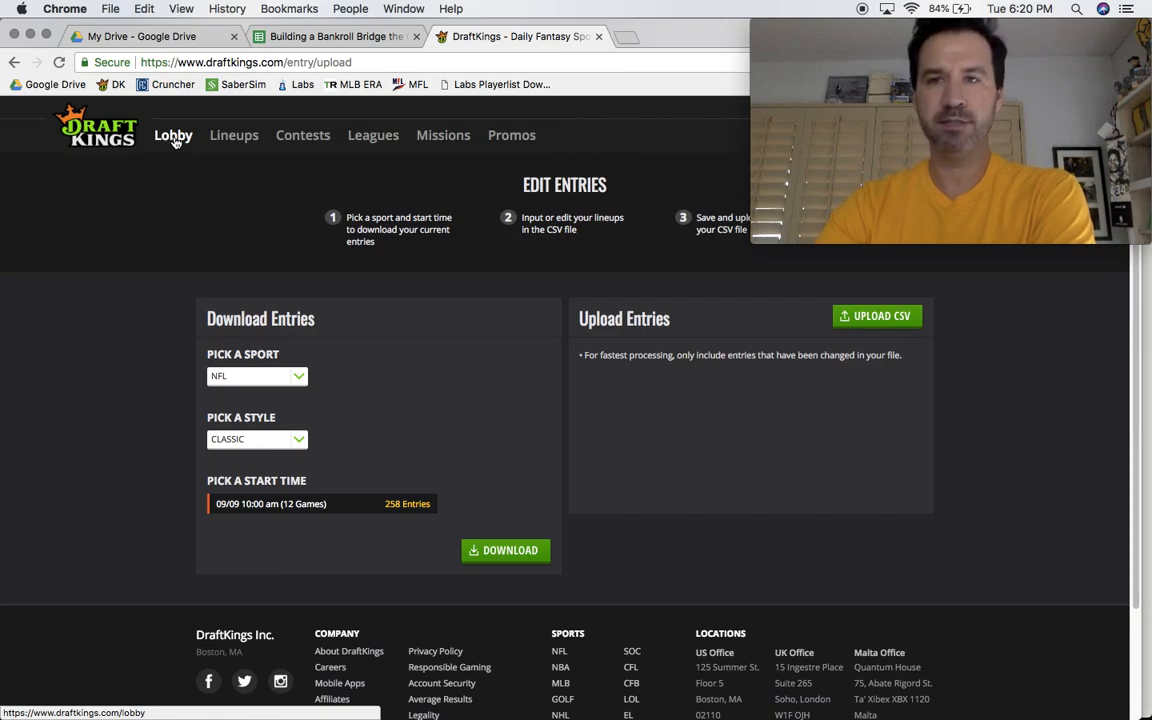
{"action": "left_click", "coordinate": [175, 142]}
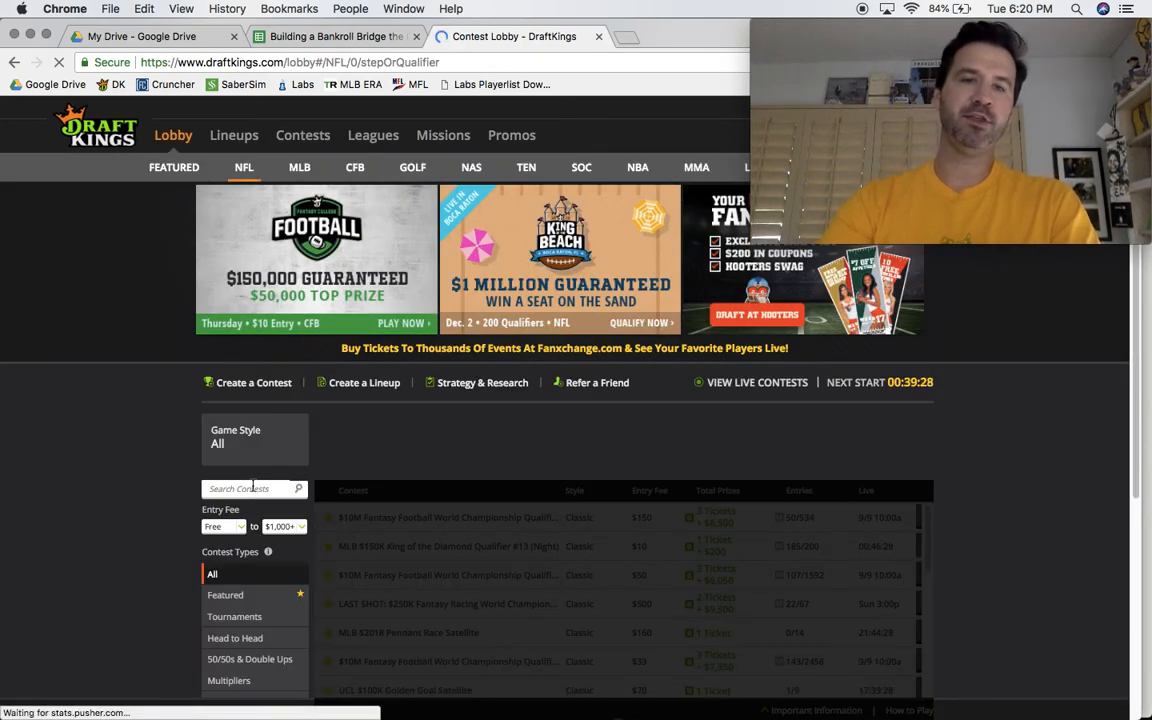
{"action": "left_click", "coordinate": [253, 488]}
{"action": "type", "text": "qualif"}
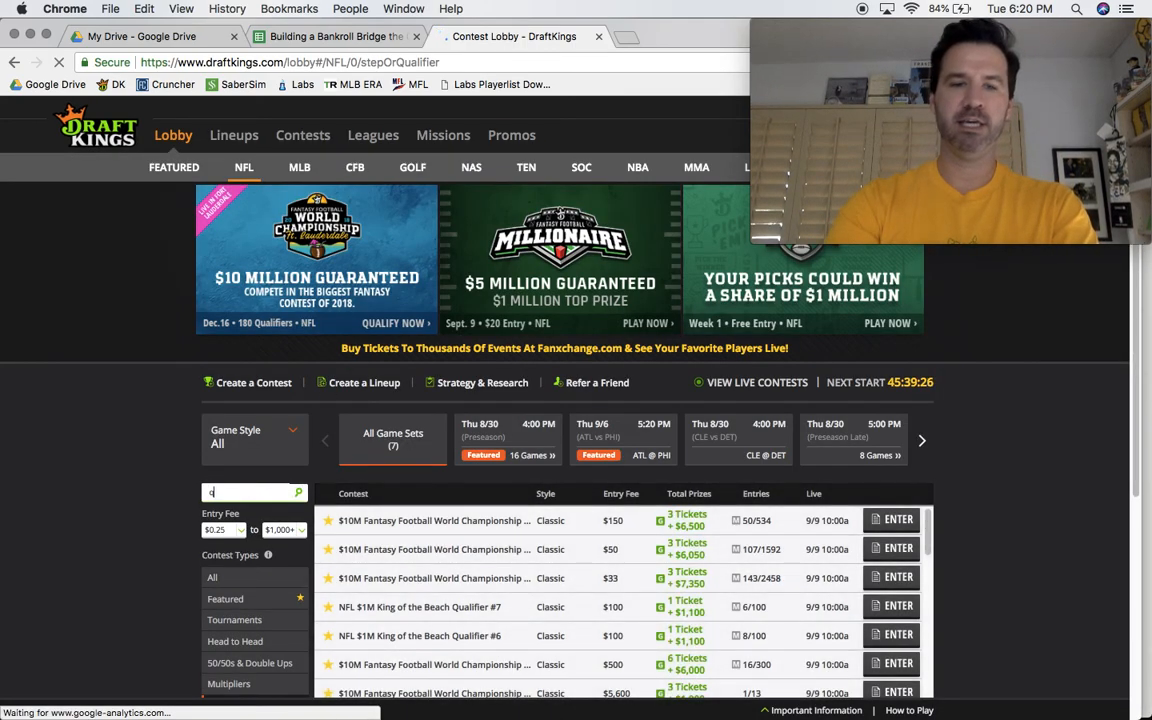
- Open the $150 $10M Fantasy Football World Championship Qualifier and examine its first-place prize package and event location
{"action": "left_click", "coordinate": [408, 522]}
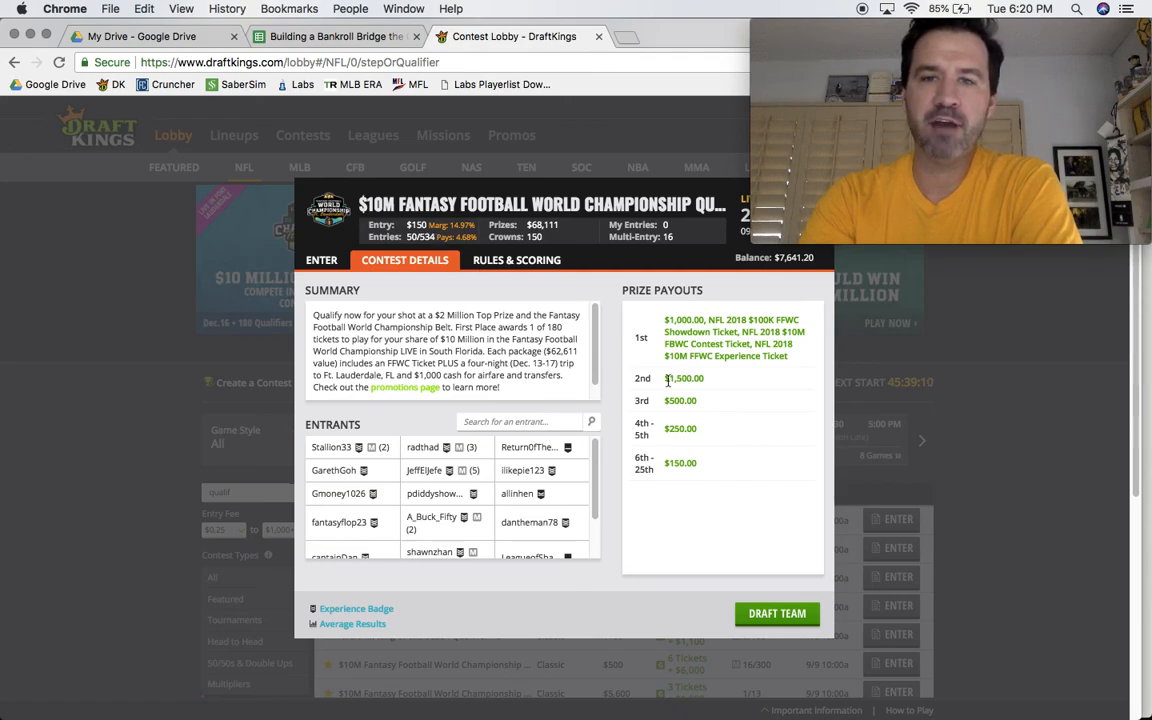
{"action": "left_click_drag", "start_coordinate": [789, 356], "coordinate": [661, 326]}
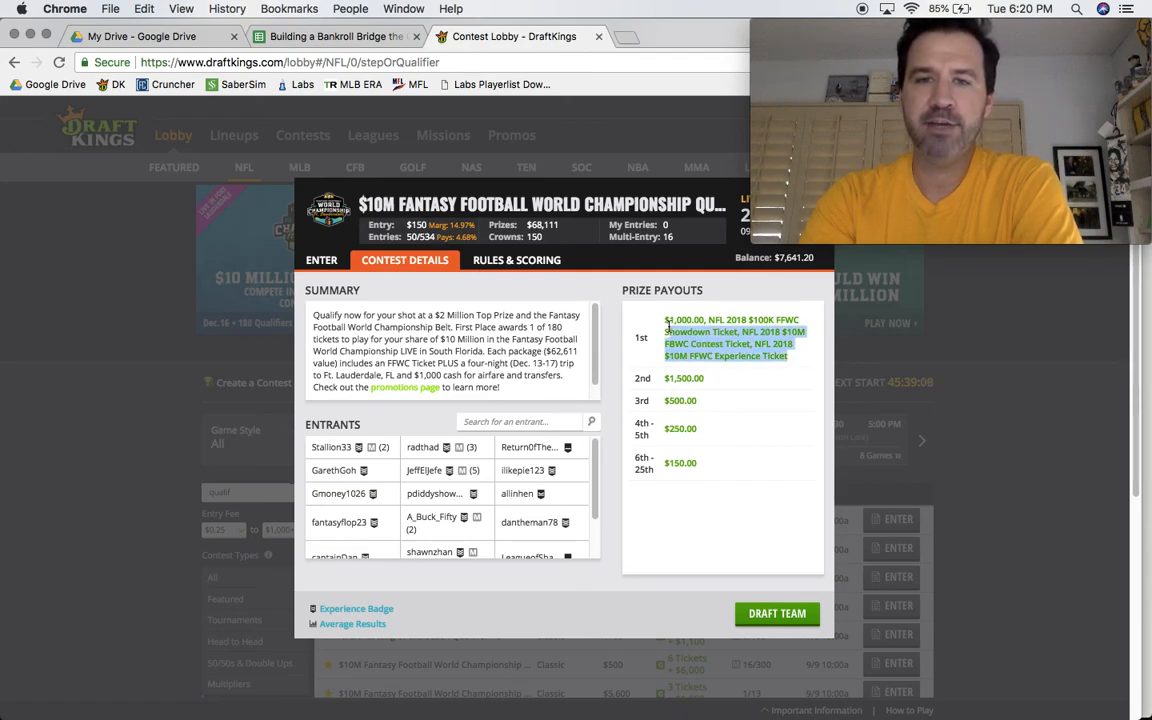
{"action": "left_click", "coordinate": [661, 326]}
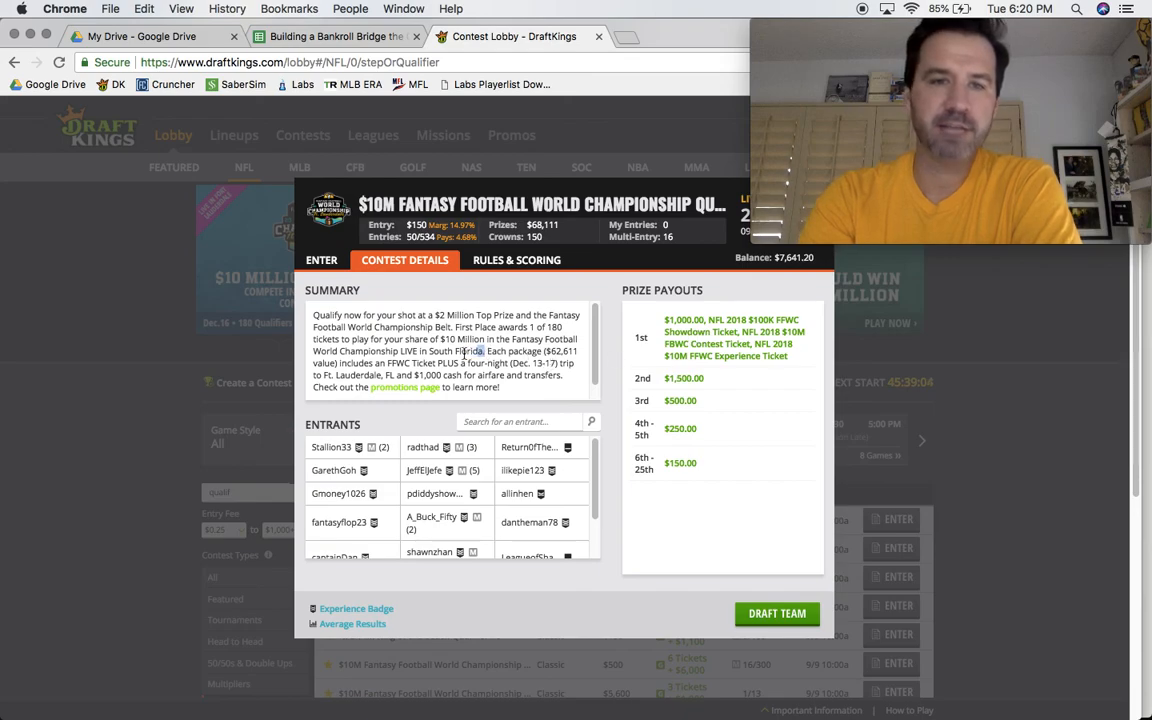
{"action": "left_click_drag", "start_coordinate": [484, 352], "coordinate": [427, 356]}
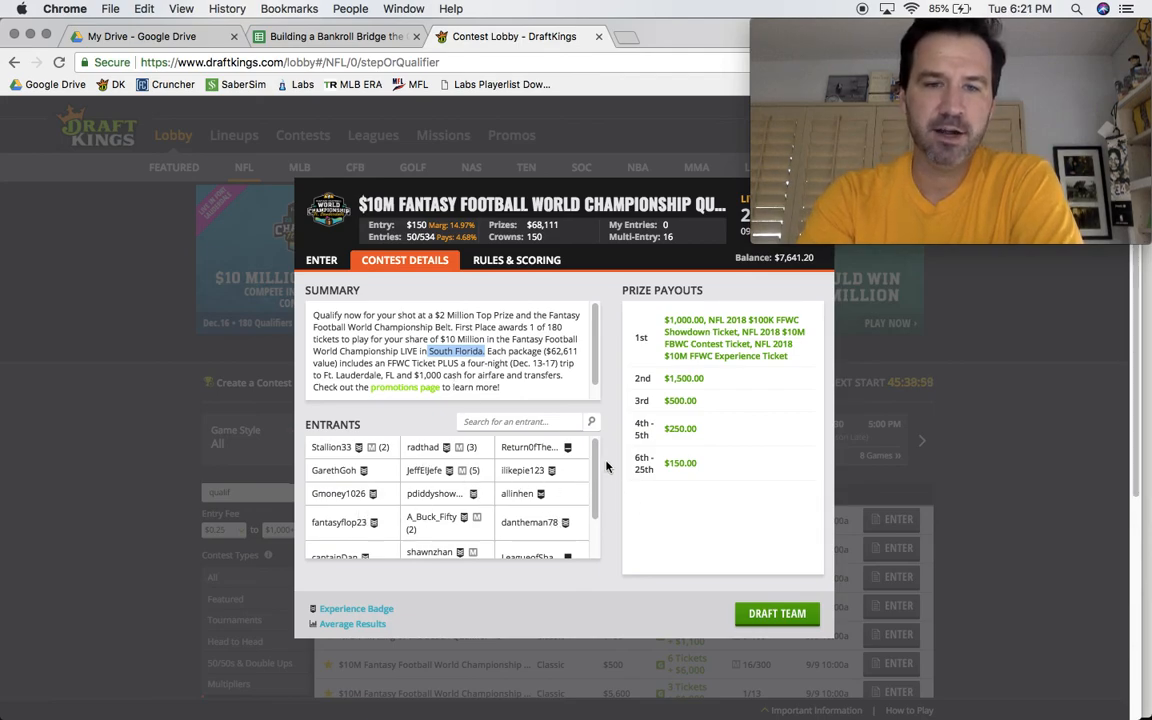
- Look through the entrants of the $150 World Championship Qualifier
{"action": "left_click", "coordinate": [576, 476]}
{"action": "left_click_drag", "start_coordinate": [597, 468], "coordinate": [594, 514]}
{"action": "scroll", "coordinate": [594, 508], "scroll_direction": "up", "scroll_amount": 2}
{"action": "scroll", "coordinate": [586, 507], "scroll_direction": "down", "scroll_amount": 2}
{"action": "scroll", "coordinate": [585, 504], "scroll_direction": "up", "scroll_amount": 1}
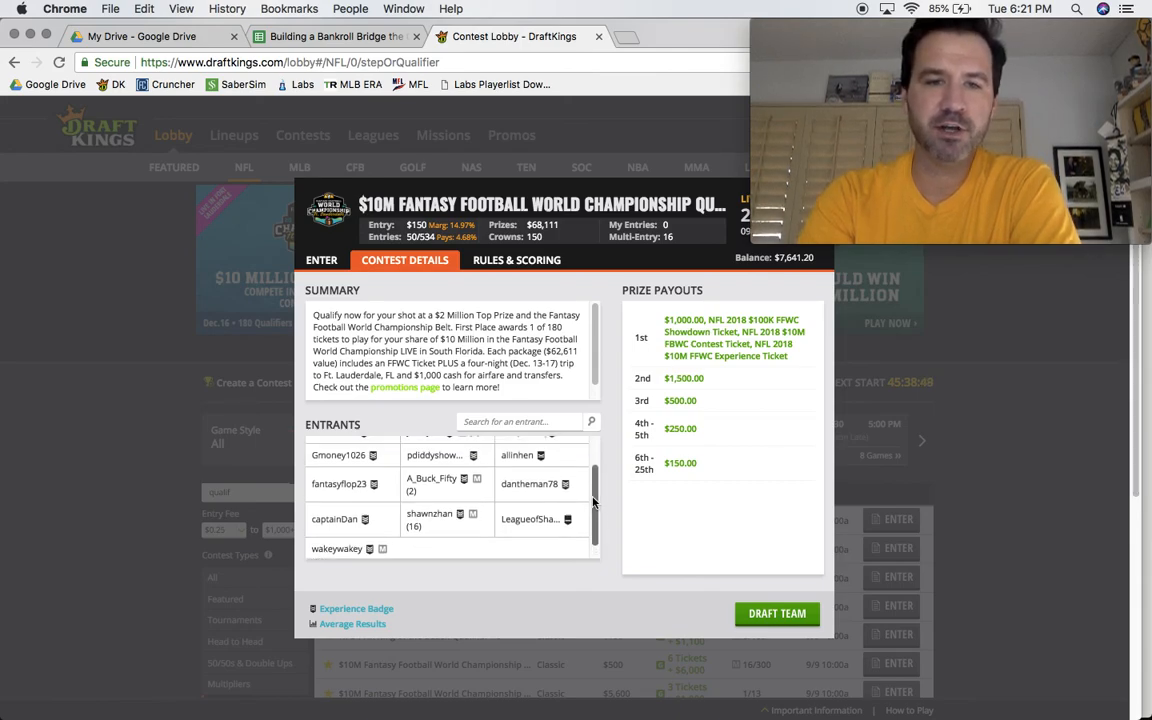
{"action": "scroll", "coordinate": [520, 500], "scroll_direction": "up", "scroll_amount": 4}
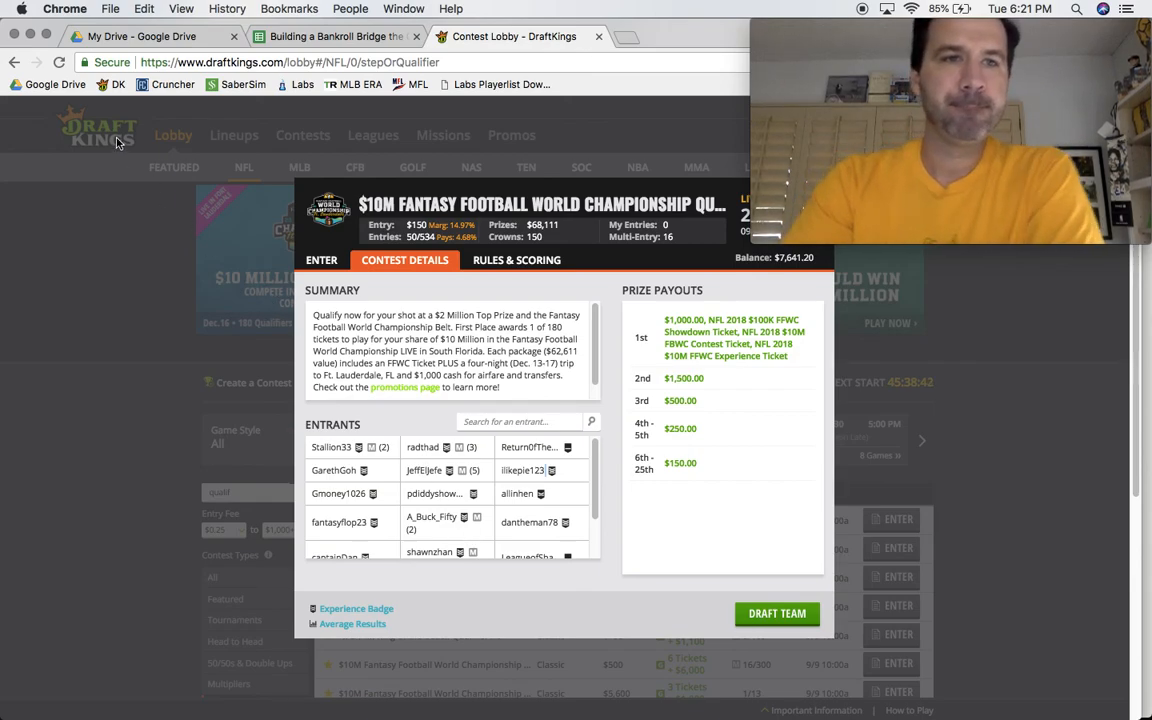
- Return to the NFL lobby and show the Featured contests for the Thu 8/30 4:00 PM preseason set, sorted by lowest entry fee
{"action": "left_click", "coordinate": [109, 86]}
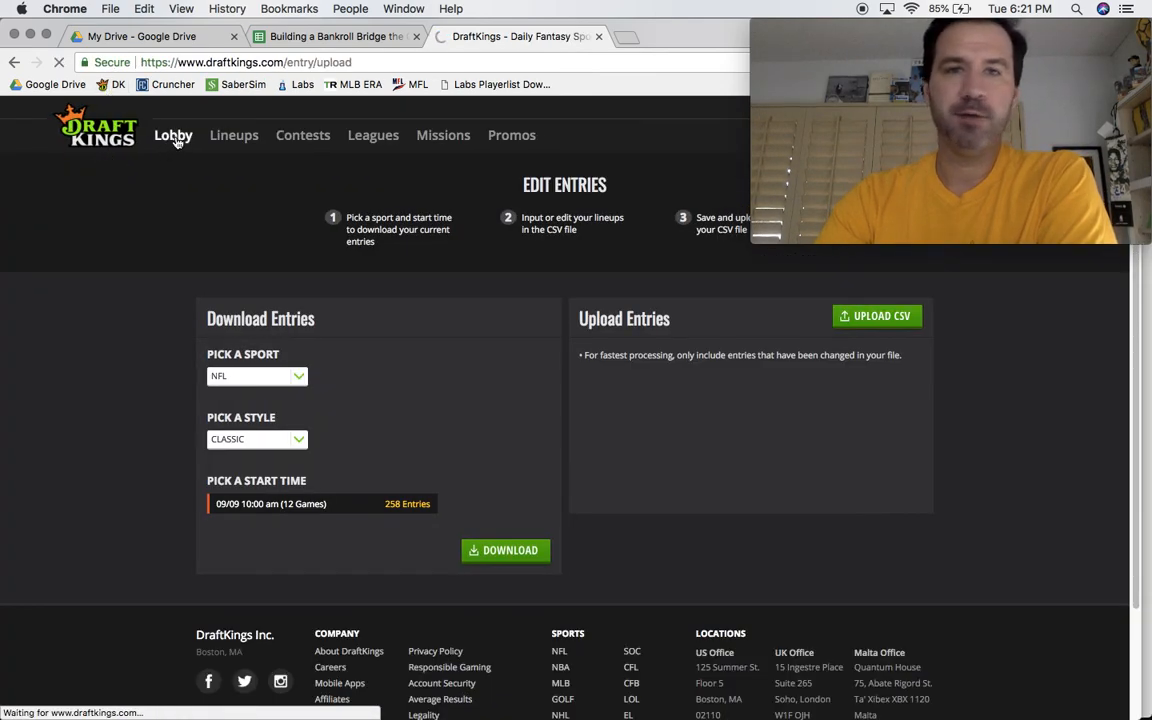
{"action": "left_click", "coordinate": [175, 140]}
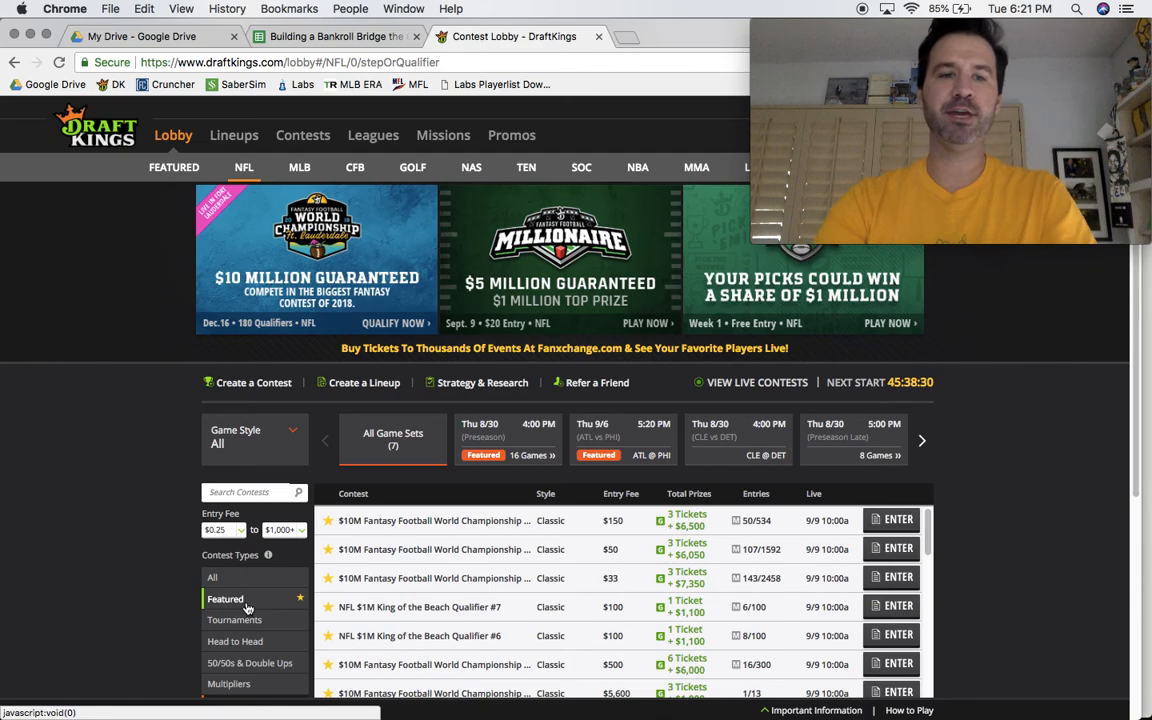
{"action": "left_click", "coordinate": [247, 607]}
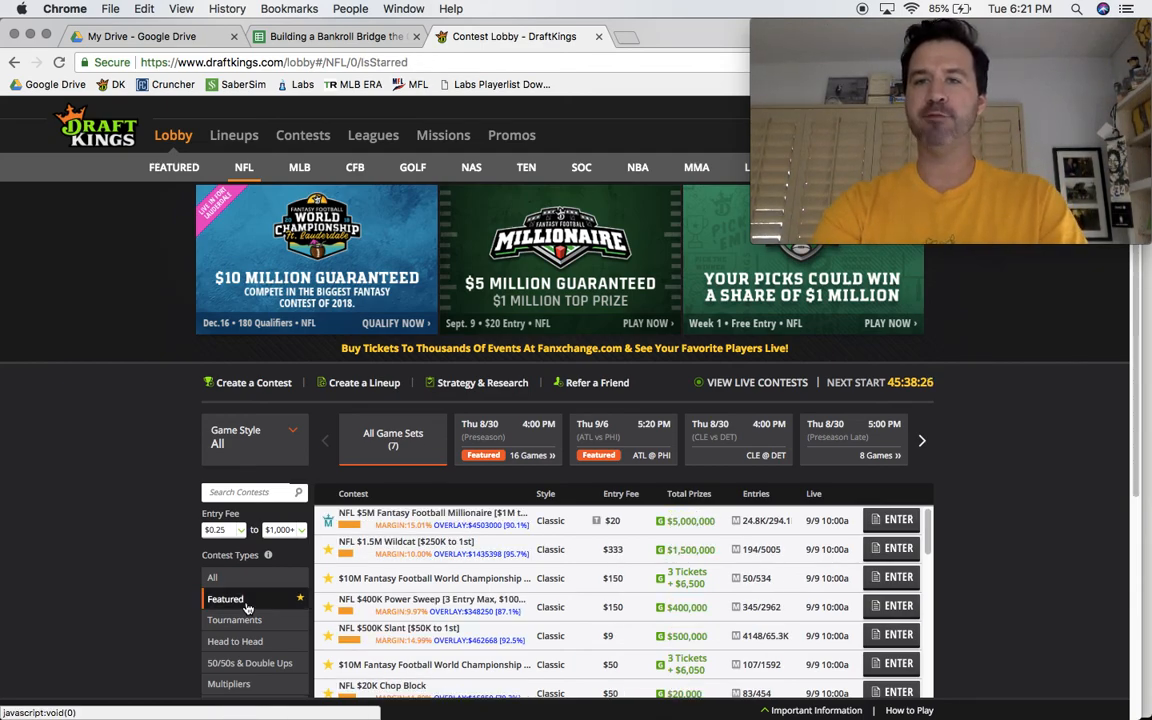
{"action": "left_click", "coordinate": [495, 450]}
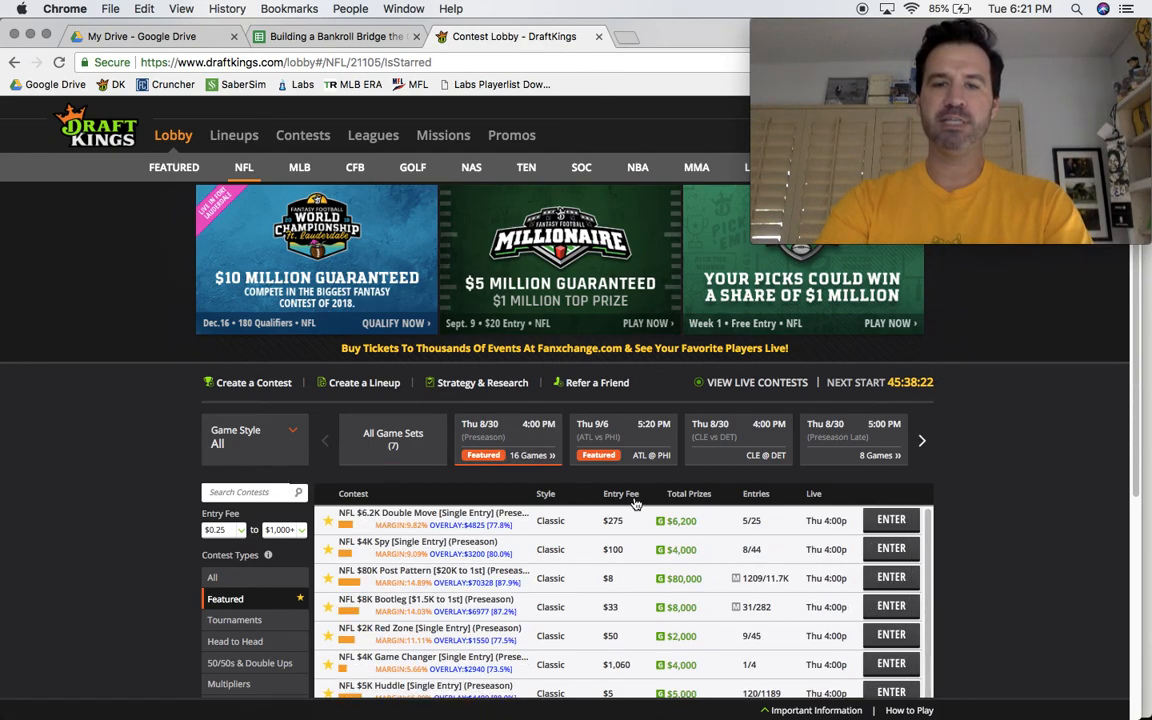
{"action": "left_click", "coordinate": [633, 497]}
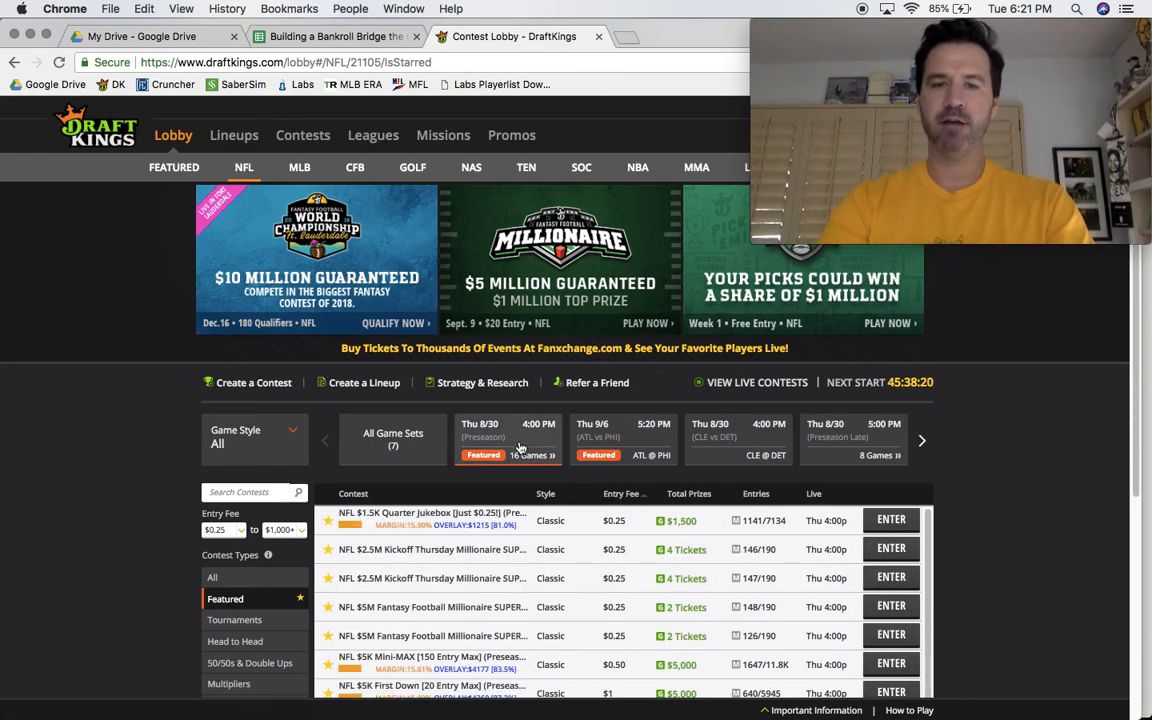
{"action": "scroll", "coordinate": [519, 444], "scroll_direction": "down", "scroll_amount": 3}
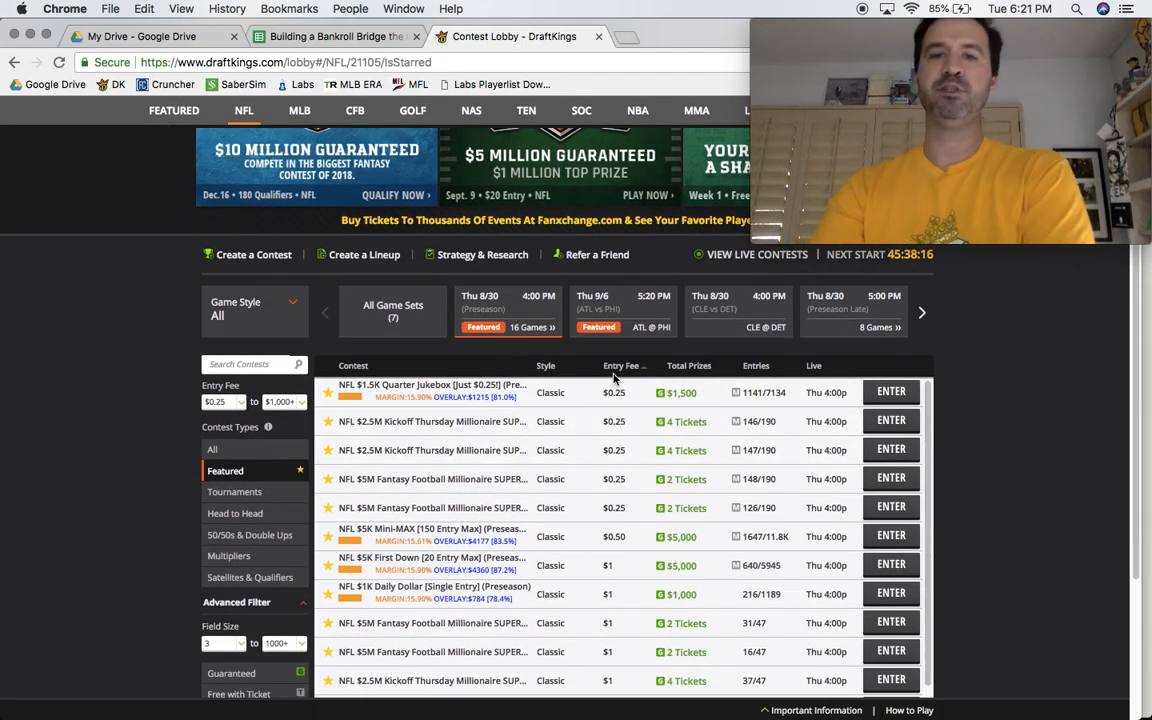
- Start a lineup for the NFL $1.5K Quarter Jukebox (Preseason) with David Fales at QB and R. Hansbrough and M. Gordon at RB
{"action": "left_click", "coordinate": [870, 399]}
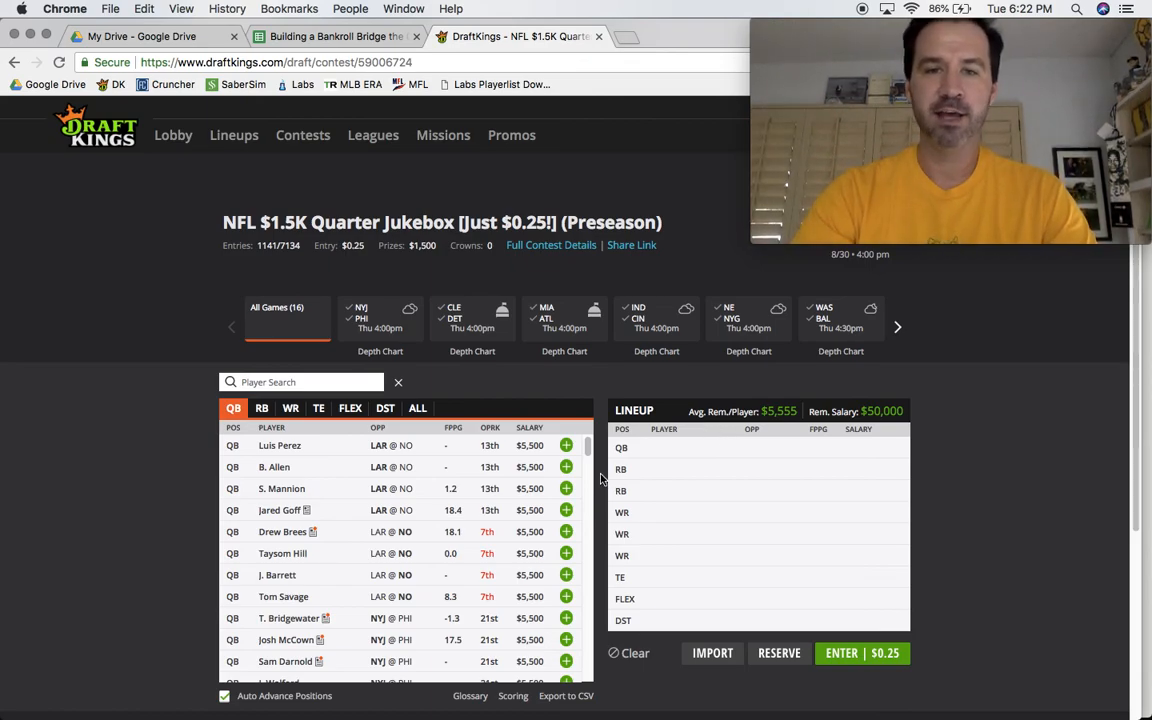
{"action": "left_click_drag", "start_coordinate": [589, 446], "coordinate": [586, 538]}
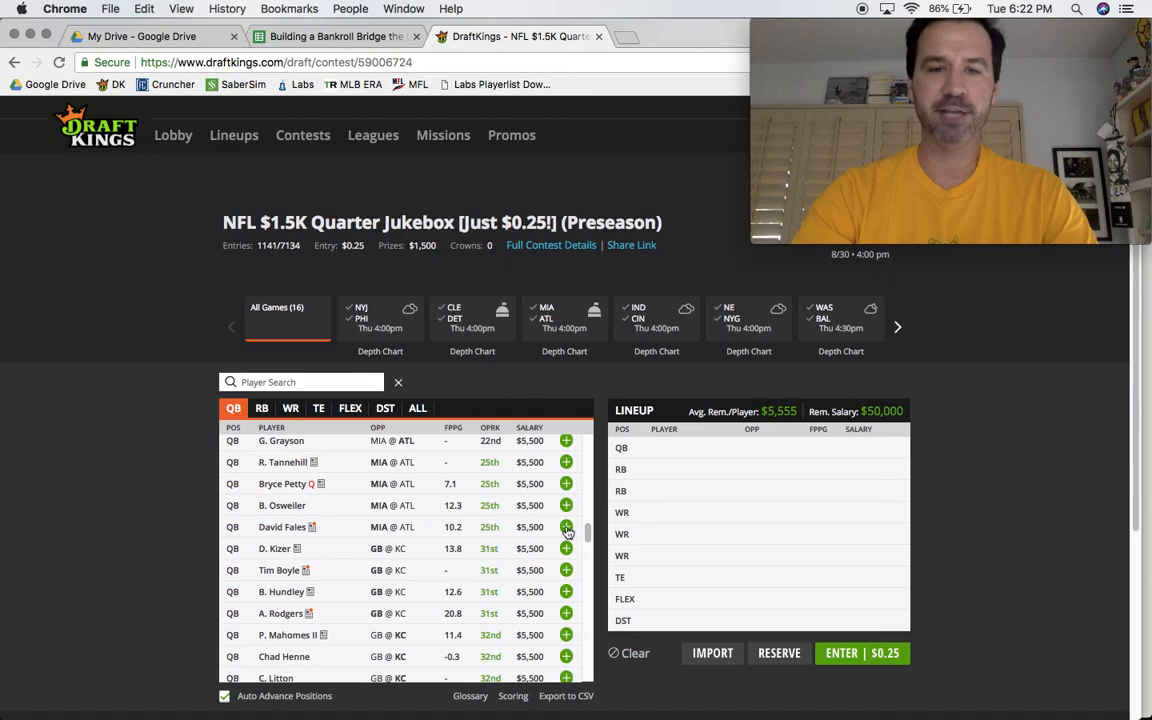
{"action": "left_click", "coordinate": [566, 527]}
{"action": "left_click", "coordinate": [566, 527]}
{"action": "left_click", "coordinate": [566, 527]}
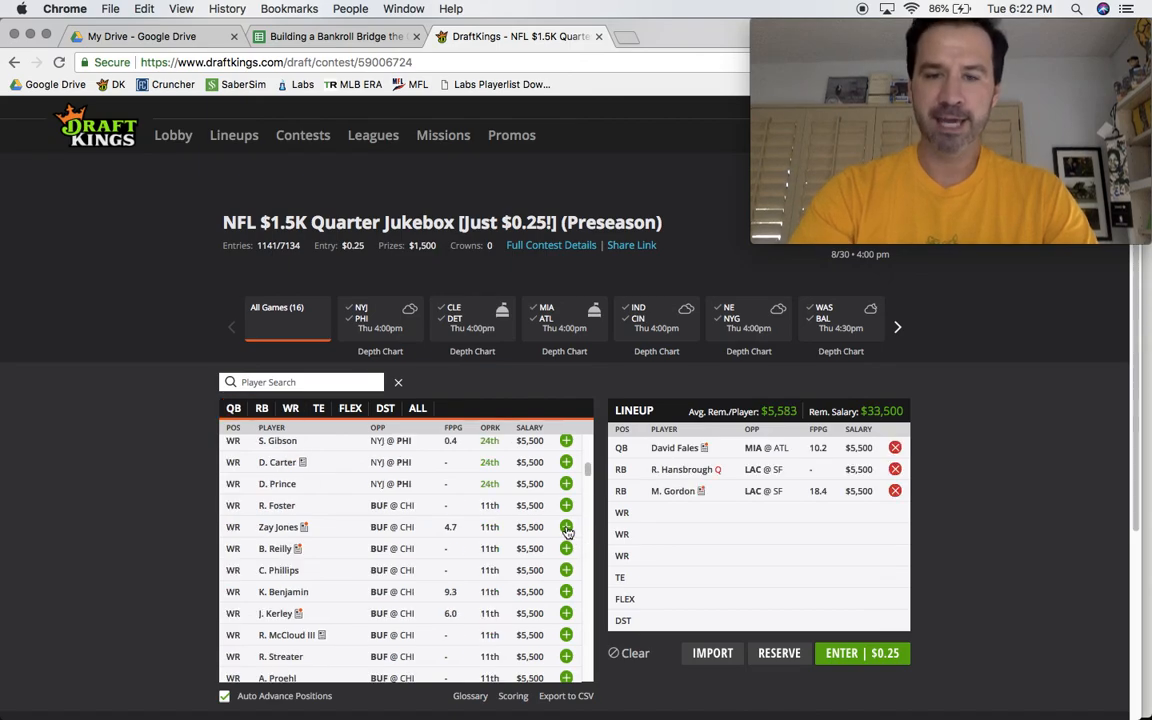
- Complete the lineup with Zay Jones, B. Reilly, C. Phillips, C. Hikutini, G. Atkinson III and the Steelers, and enter it for $0.25
{"action": "left_click", "coordinate": [566, 527]}
{"action": "left_click", "coordinate": [566, 527]}
{"action": "left_click", "coordinate": [566, 527]}
{"action": "left_click", "coordinate": [566, 527]}
{"action": "left_click", "coordinate": [566, 527]}
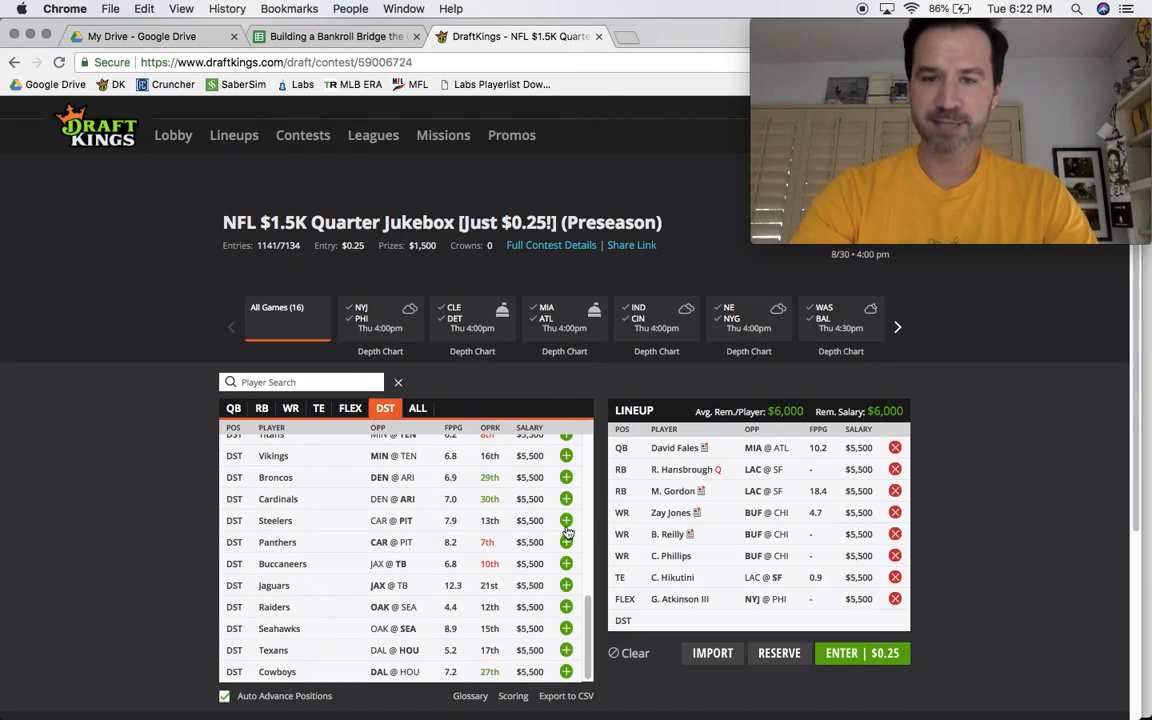
{"action": "left_click", "coordinate": [566, 524]}
{"action": "left_click", "coordinate": [566, 524]}
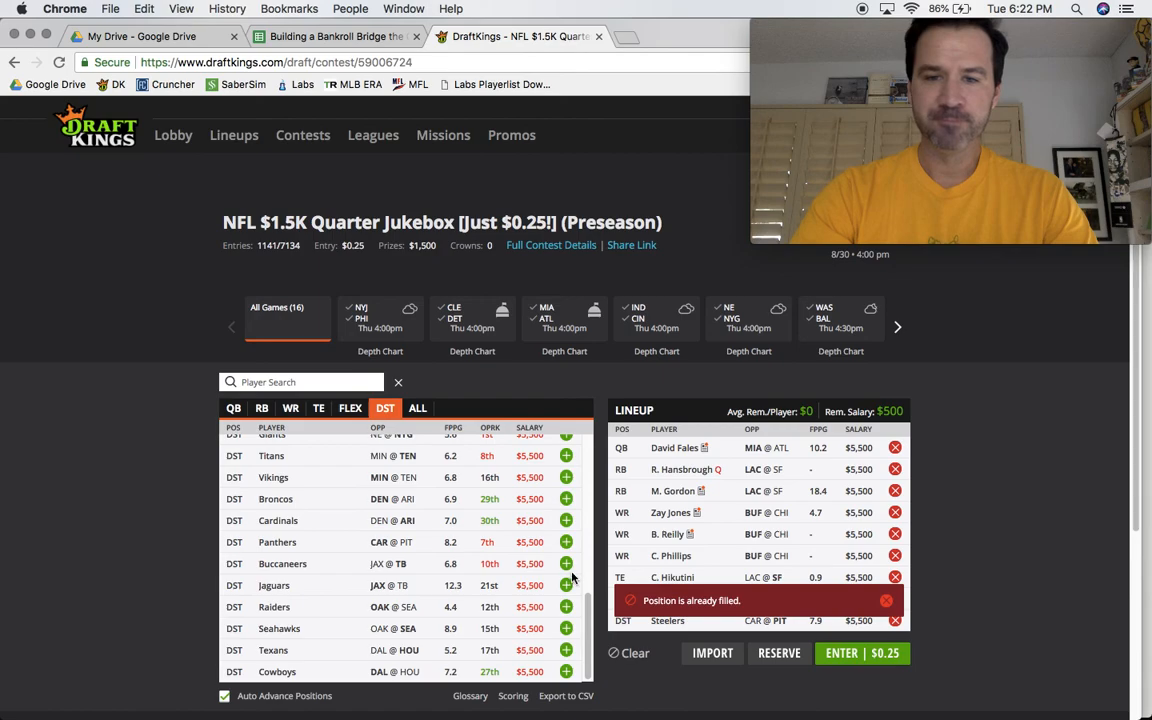
{"action": "left_click", "coordinate": [858, 654]}
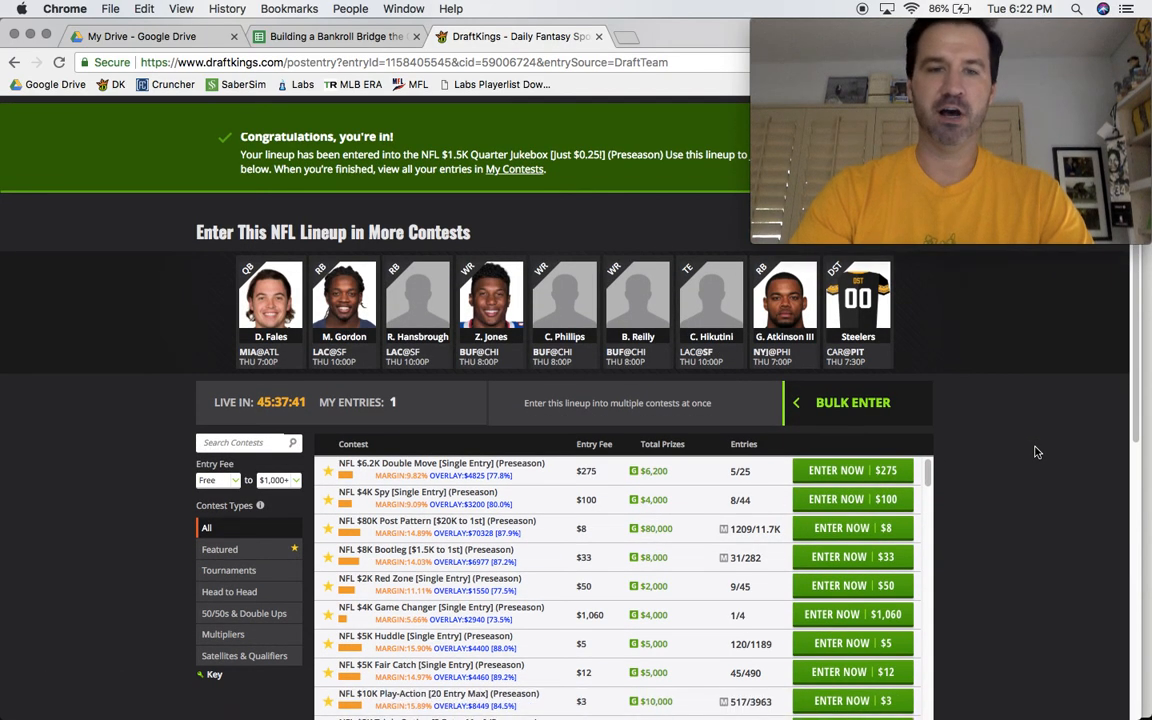
- Bulk enter the lineup in more contests, cheapest first, with 1 entry for Canelo vs. GGG 2 and 19 for the $1.5K Quarter Jukebox
{"action": "scroll", "coordinate": [1036, 452], "scroll_direction": "down", "scroll_amount": 3}
{"action": "left_click", "coordinate": [820, 338]}
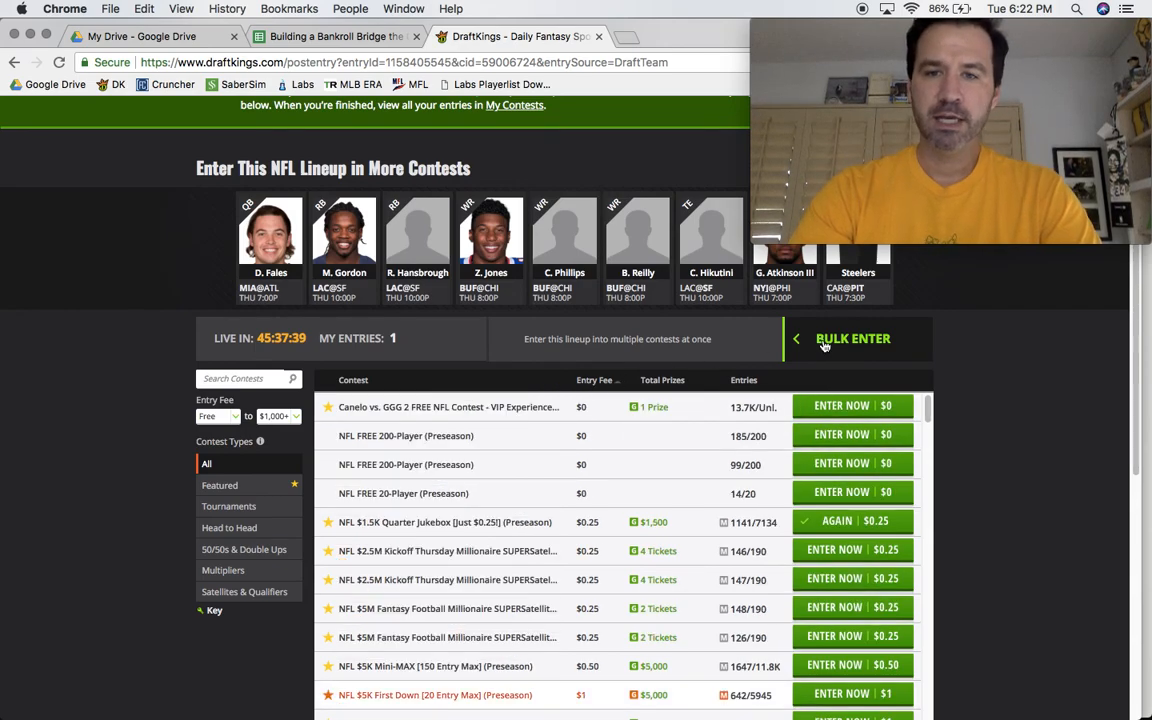
{"action": "scroll", "coordinate": [995, 465], "scroll_direction": "down", "scroll_amount": 2}
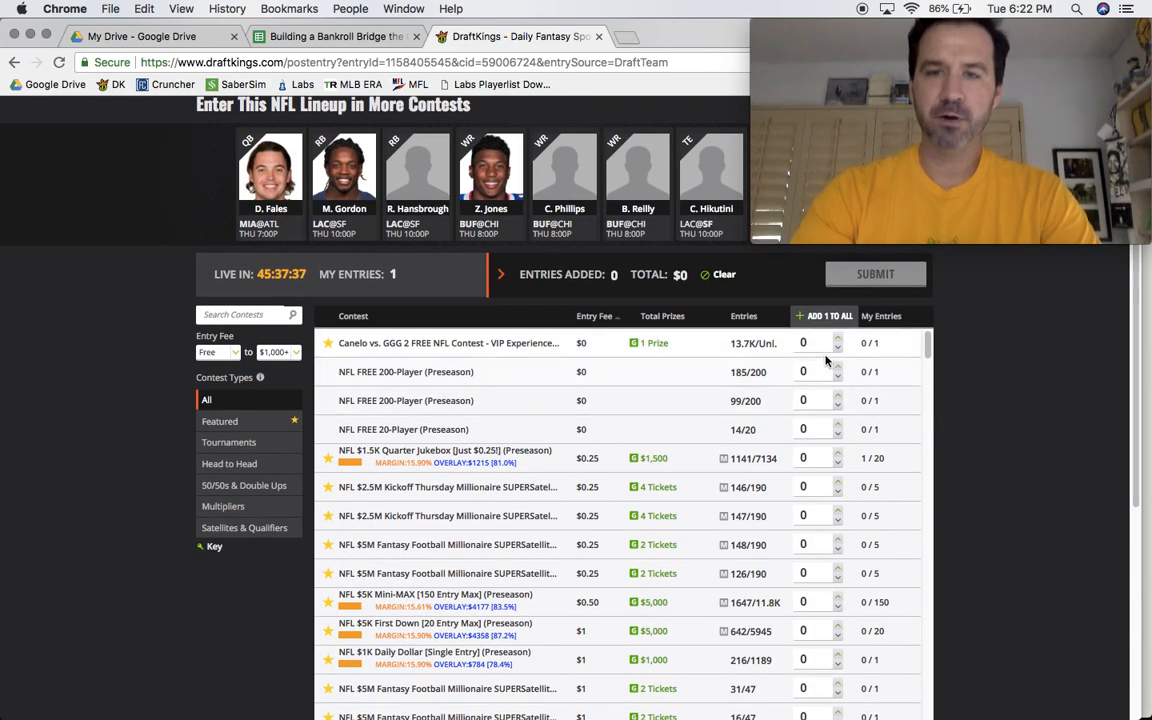
{"action": "type", "text": "1"}
{"action": "left_click", "coordinate": [803, 458]}
{"action": "type", "text": "20"}
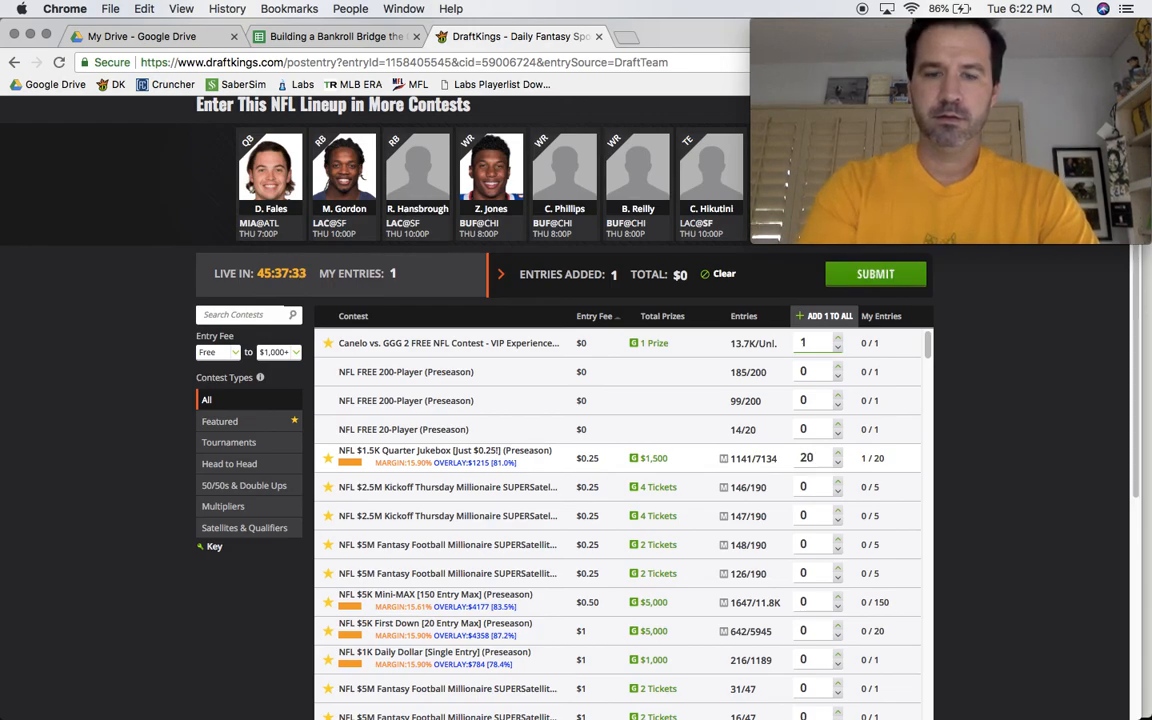
{"action": "key", "text": "super+a"}
{"action": "type", "text": "19"}
- Set 5 entries for each of the four $0.25 Millionaire SUPERSatellites and 150 for the $5K Mini-MAX, and submit the bulk entries
{"action": "key", "text": "Tab"}
{"action": "type", "text": "5"}
{"action": "key", "text": "Tab"}
{"action": "type", "text": "5"}
{"action": "key", "text": "Tab"}
{"action": "type", "text": "5"}
{"action": "key", "text": "Tab"}
{"action": "type", "text": "5"}
{"action": "key", "text": "Tab"}
{"action": "type", "text": "150"}
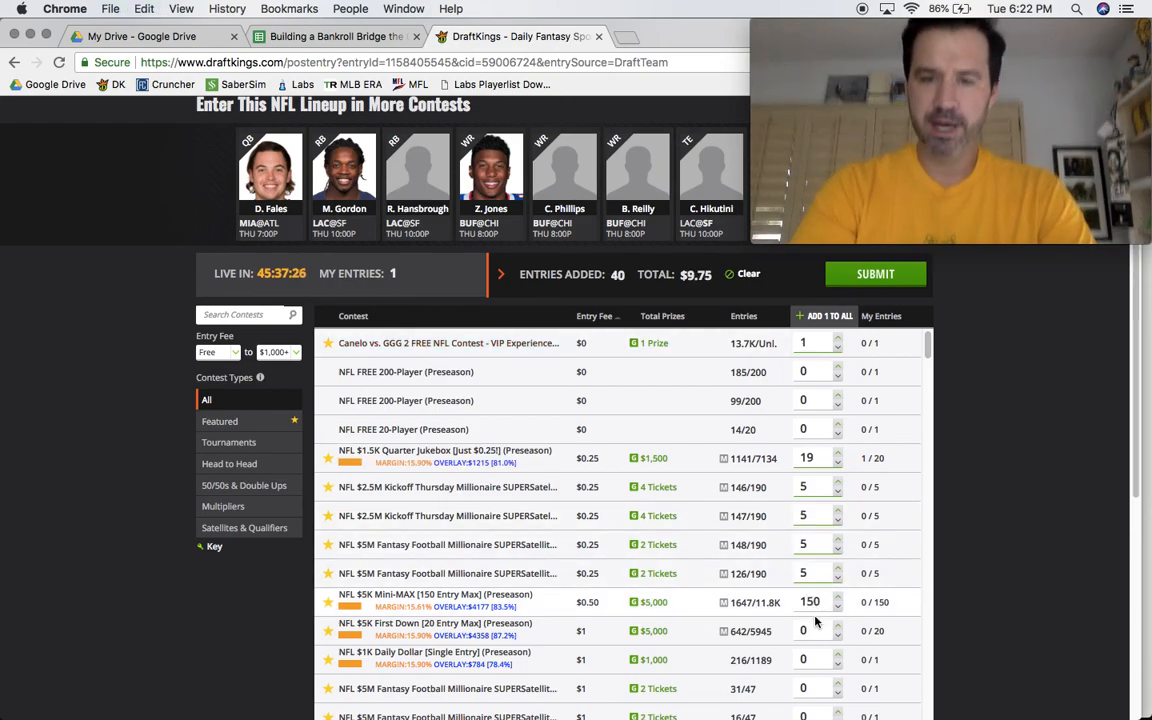
{"action": "key", "text": "Tab"}
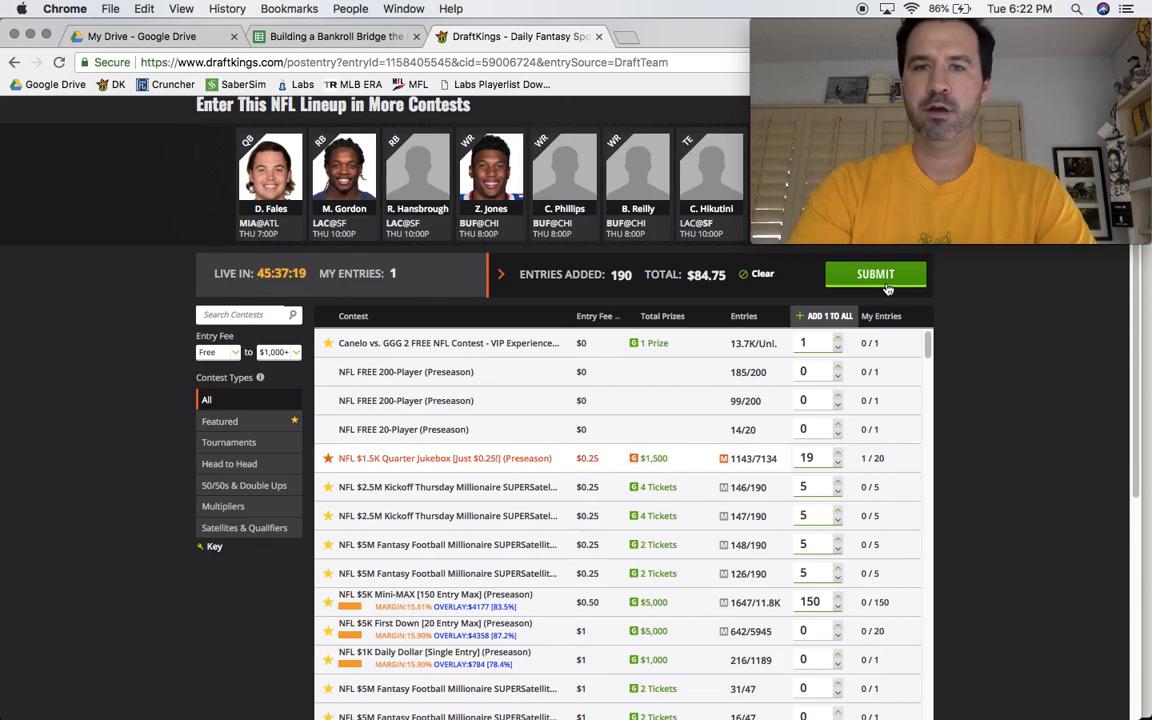
{"action": "left_click_drag", "start_coordinate": [729, 280], "coordinate": [613, 275]}
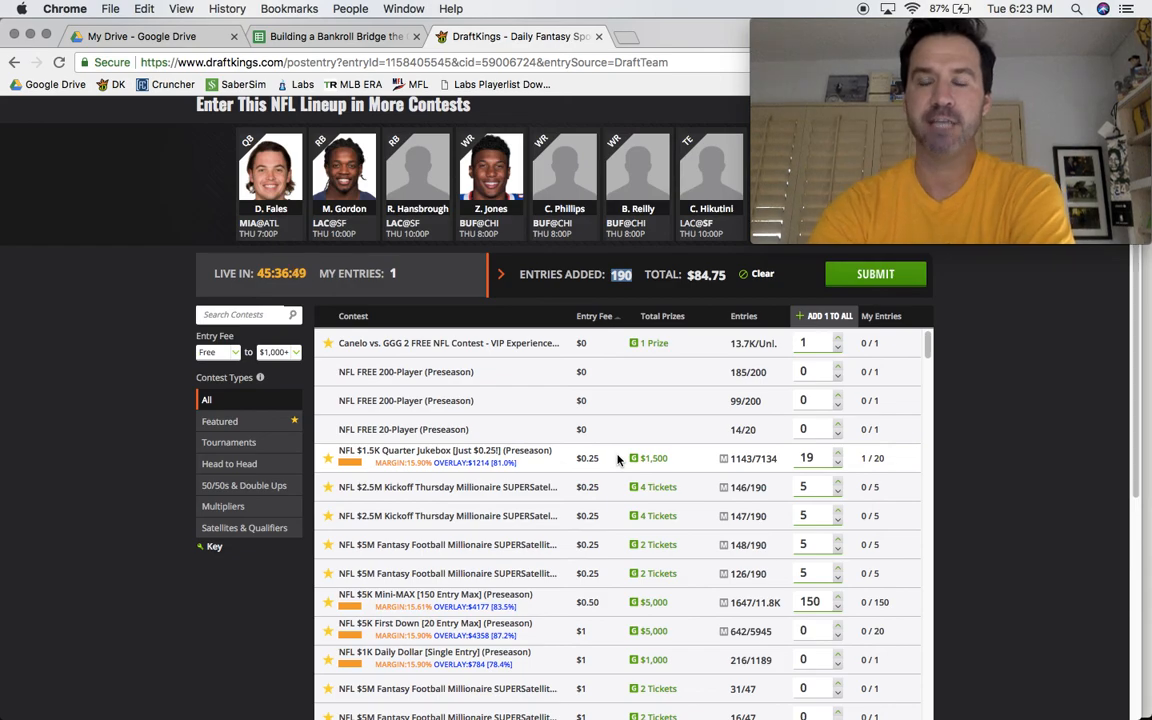
{"action": "left_click", "coordinate": [858, 283]}
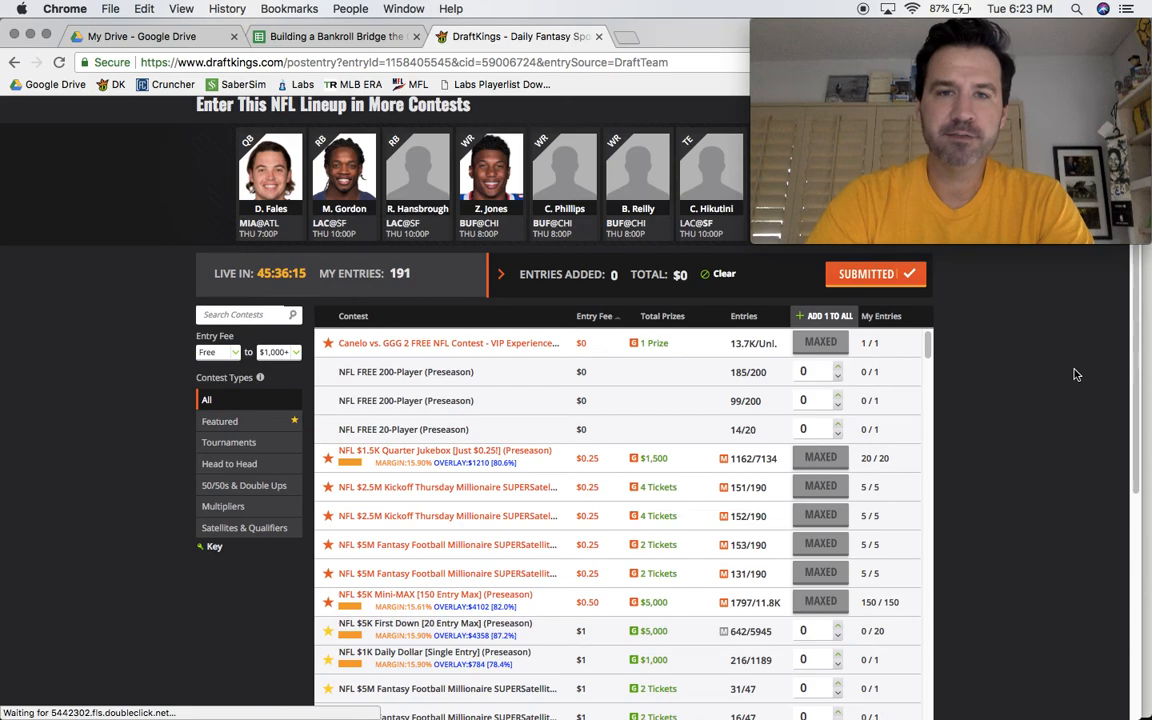
- Switch to the bankroll spreadsheet and review the 8/24 results block, checking the combined Total and Satellites bankroll
{"action": "scroll", "coordinate": [1030, 398], "scroll_direction": "up", "scroll_amount": 1}
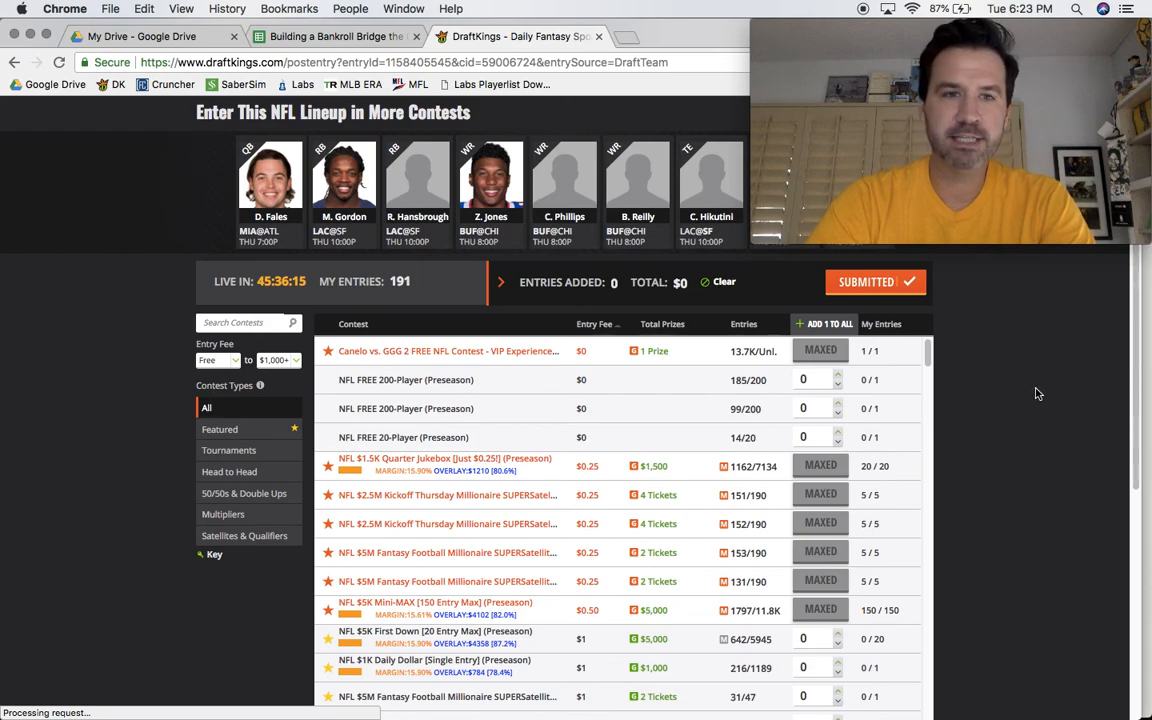
{"action": "scroll", "coordinate": [134, 378], "scroll_direction": "up", "scroll_amount": 5}
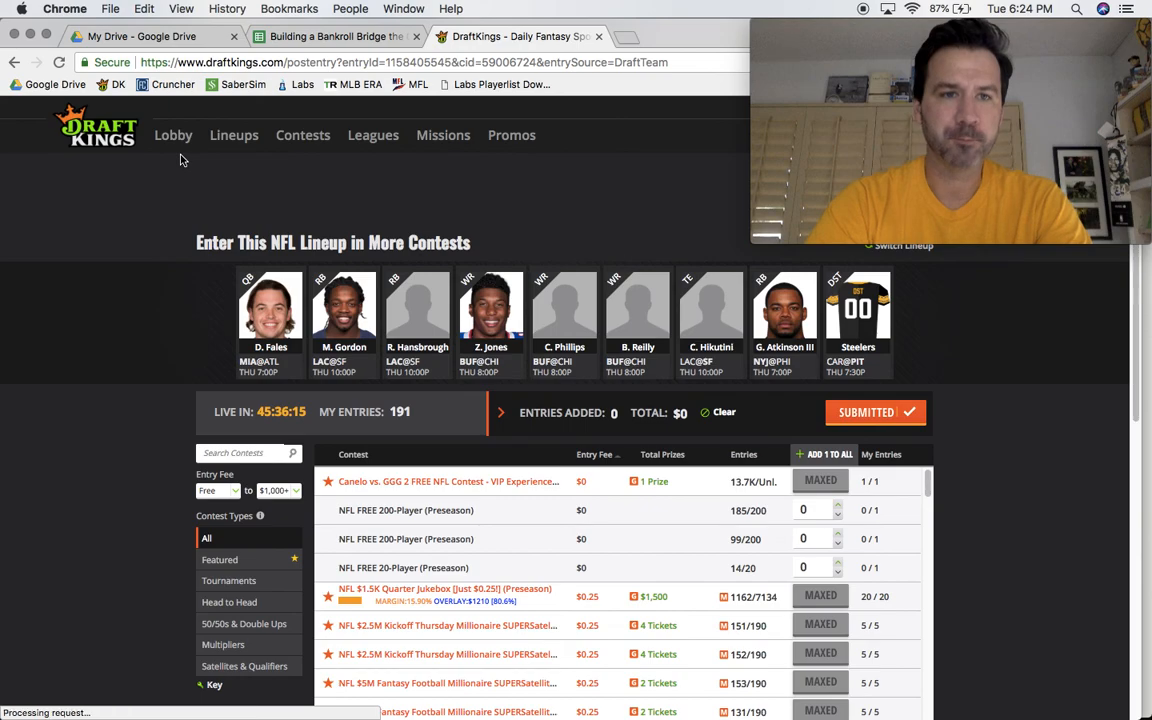
{"action": "left_click", "coordinate": [329, 40]}
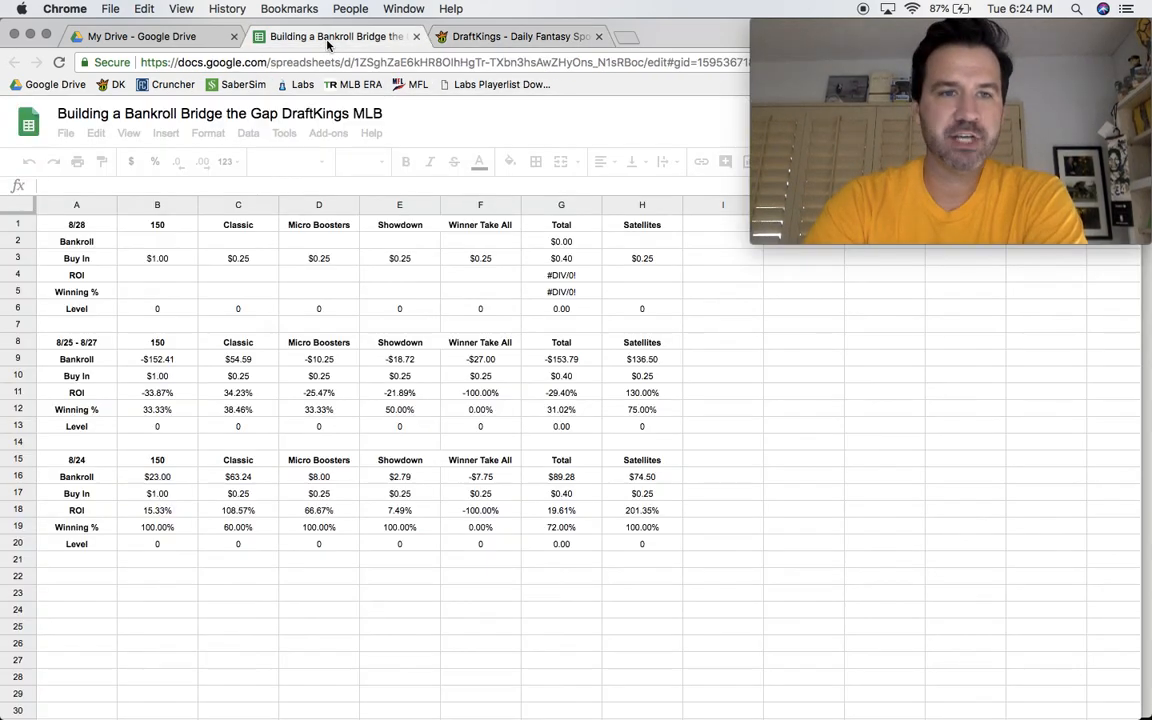
{"action": "left_click_drag", "start_coordinate": [90, 461], "coordinate": [680, 539]}
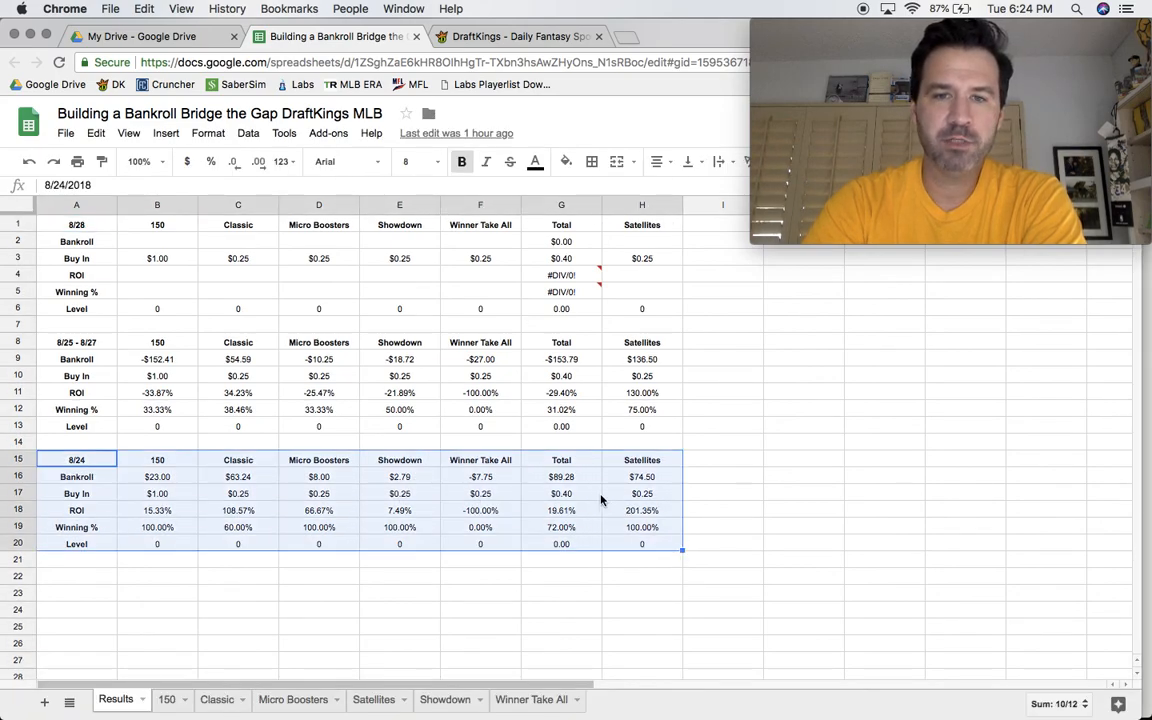
{"action": "left_click", "coordinate": [579, 480]}
{"action": "left_click", "coordinate": [631, 484], "text": "shift"}
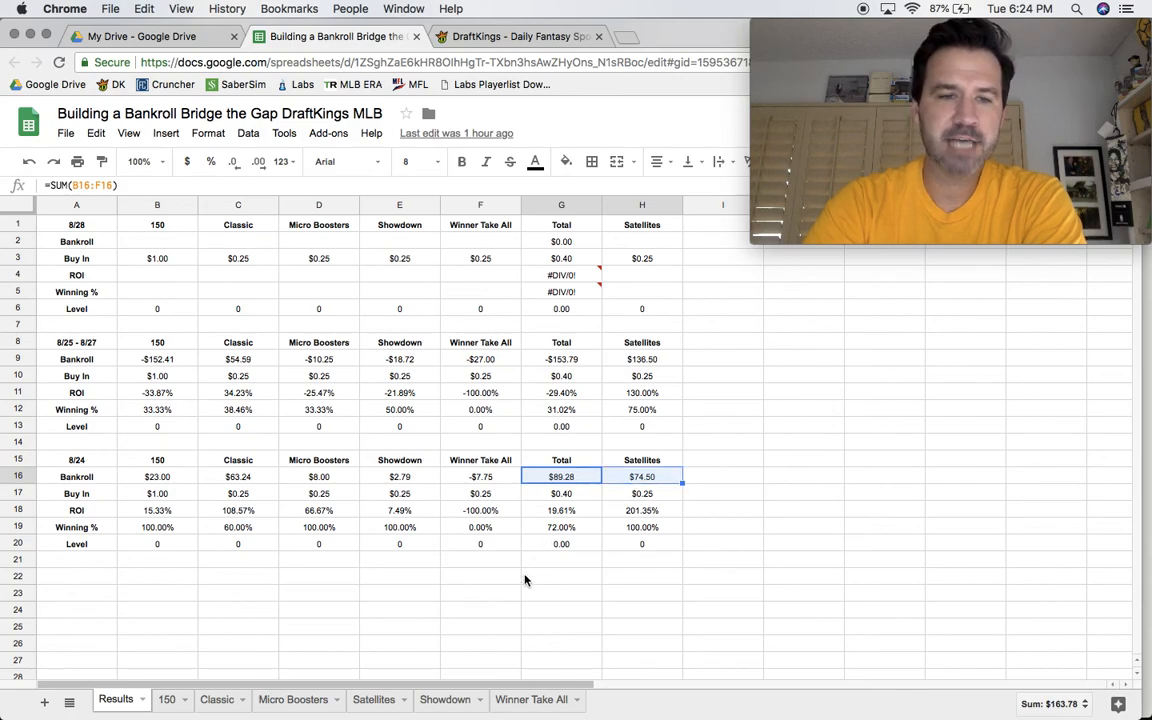
{"action": "left_click", "coordinate": [470, 596]}
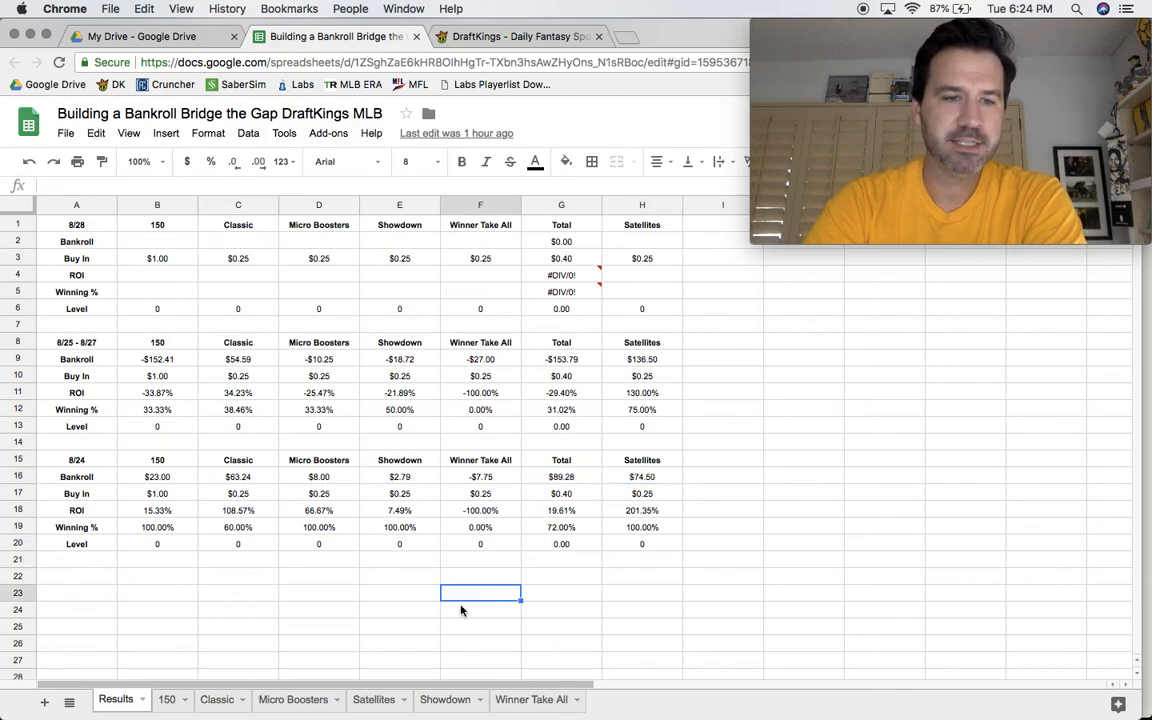
- Review the 8/24, 8/25 and 8/27 results on the 150 sheet, including the 8/27 wager and winnings
{"action": "left_click", "coordinate": [170, 700]}
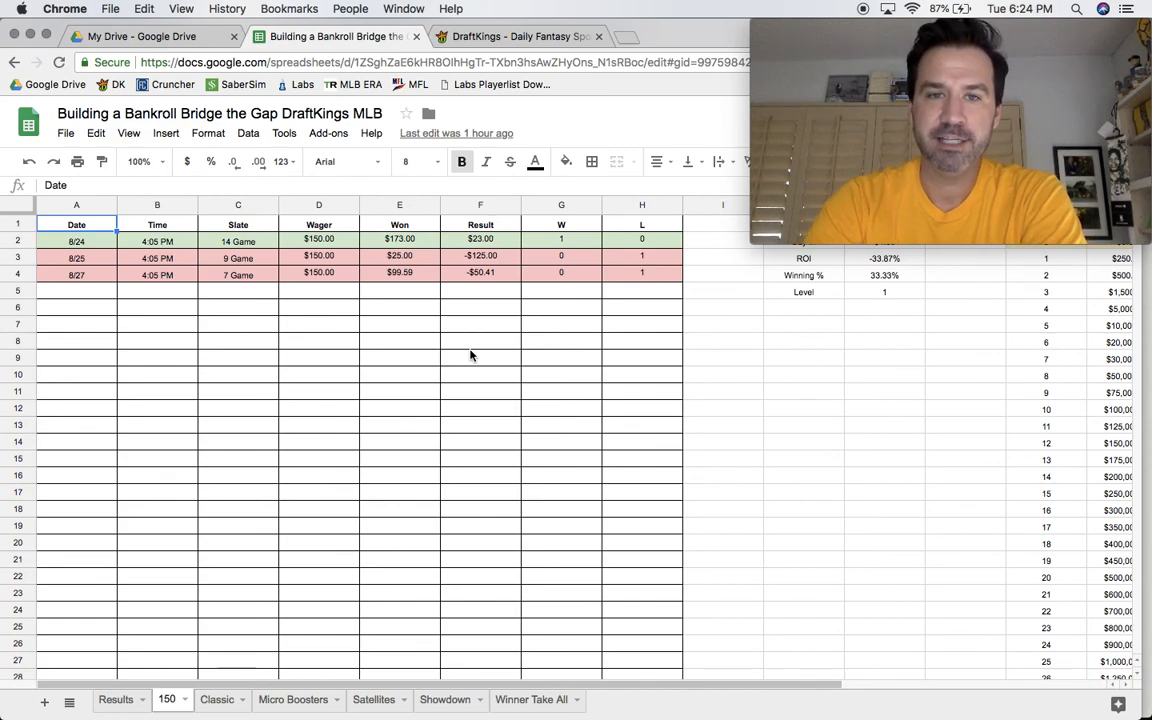
{"action": "left_click", "coordinate": [471, 243]}
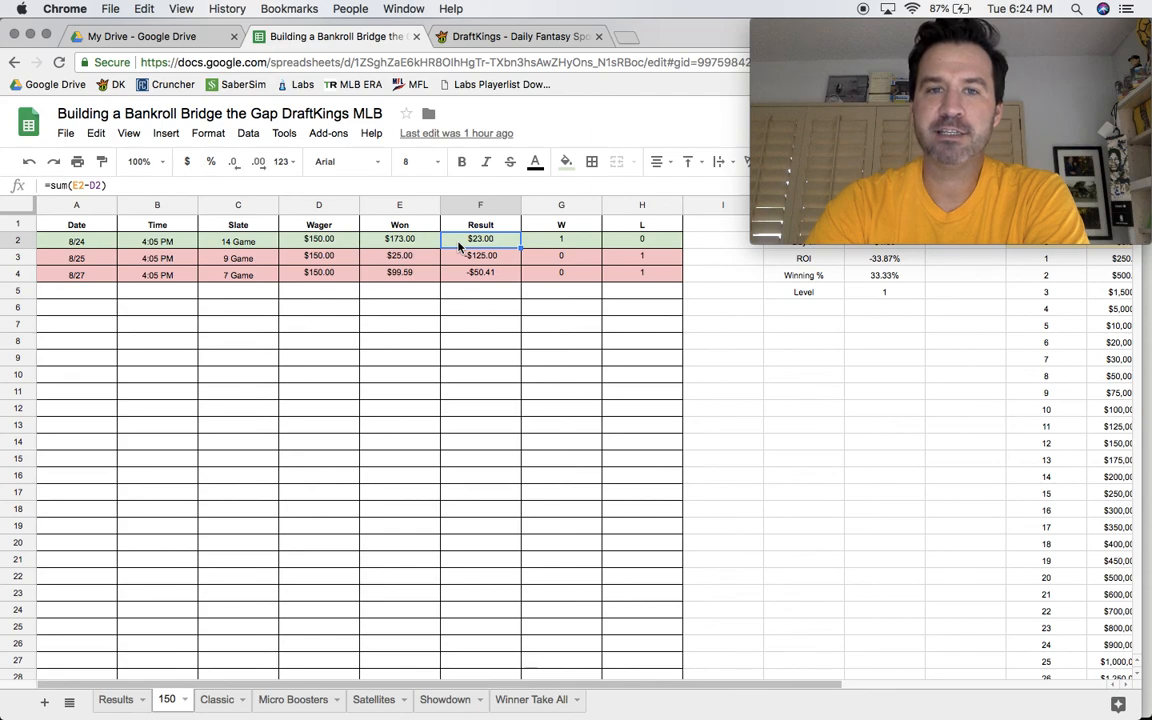
{"action": "left_click", "coordinate": [457, 260]}
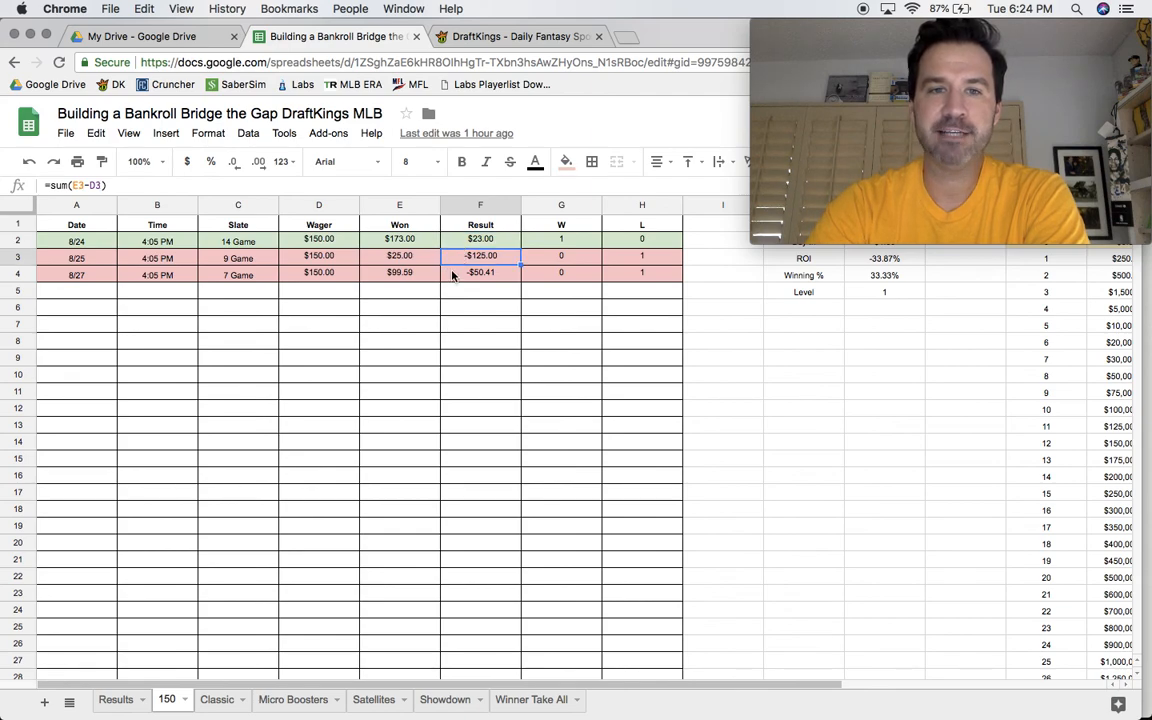
{"action": "left_click", "coordinate": [452, 276]}
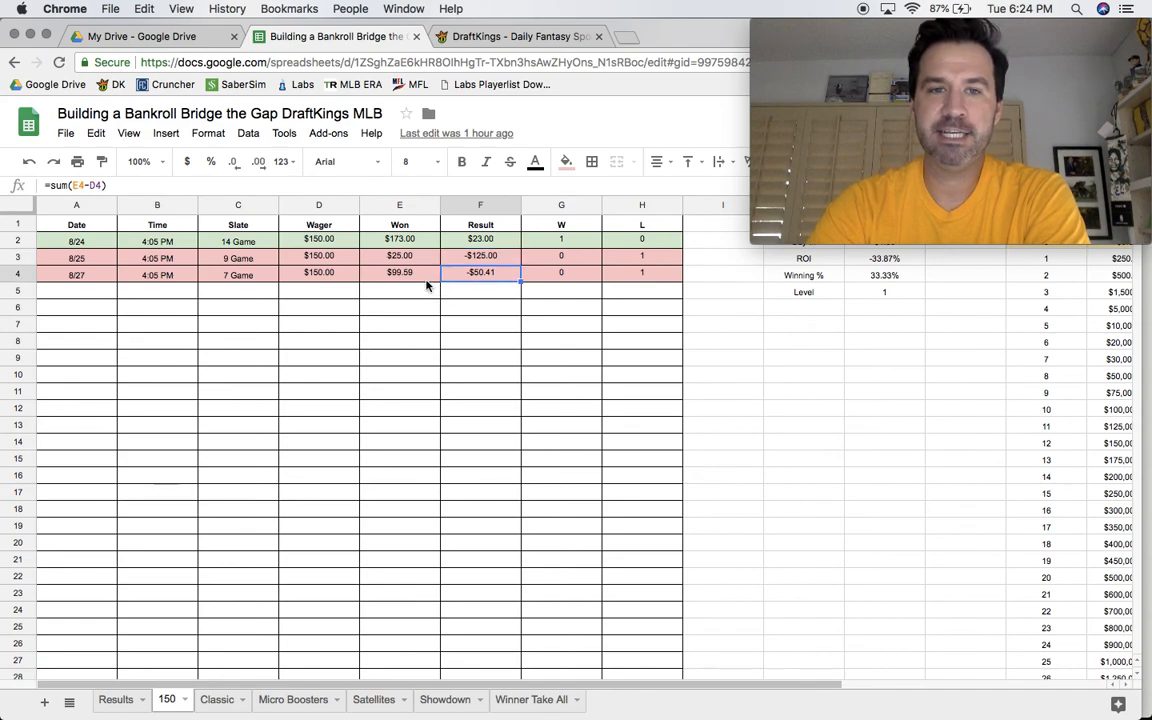
{"action": "left_click_drag", "start_coordinate": [329, 274], "coordinate": [473, 281]}
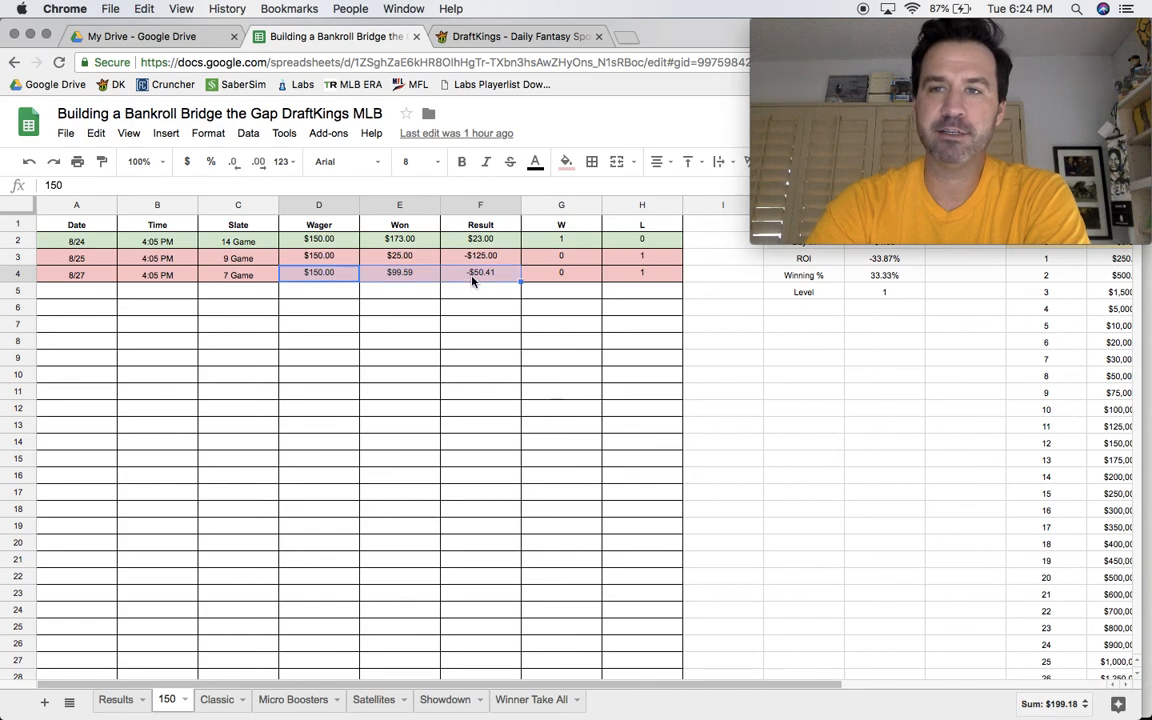
{"action": "left_click", "coordinate": [459, 312]}
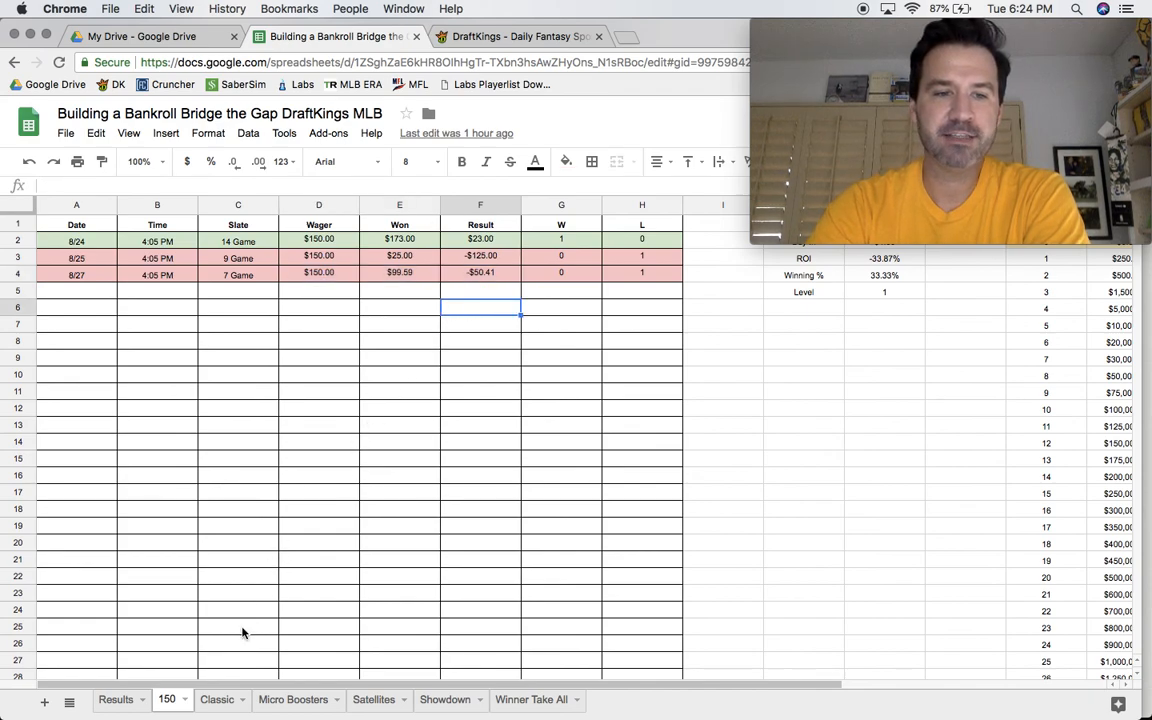
- On the Results sheet, temporarily clear the 150 column in the 8/25 - 8/27 block to check the total without it, and restore the values
{"action": "left_click", "coordinate": [116, 699]}
{"action": "left_click_drag", "start_coordinate": [190, 365], "coordinate": [195, 435]}
{"action": "key", "text": "super+c"}
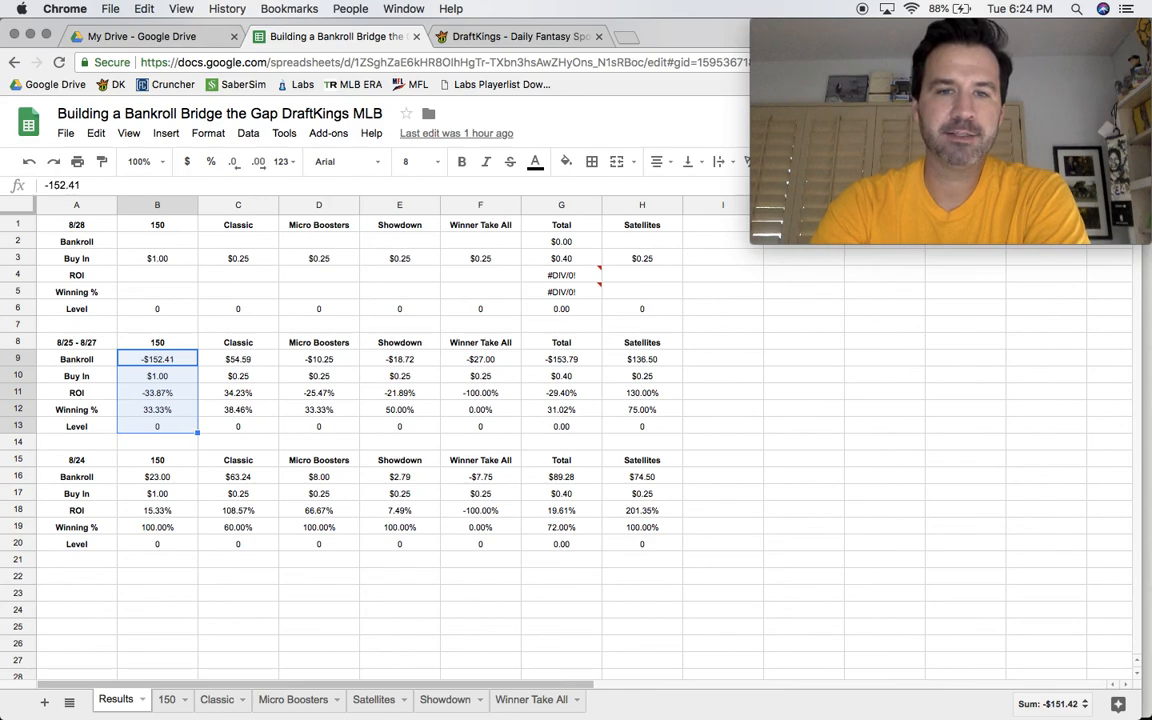
{"action": "key", "text": "Delete"}
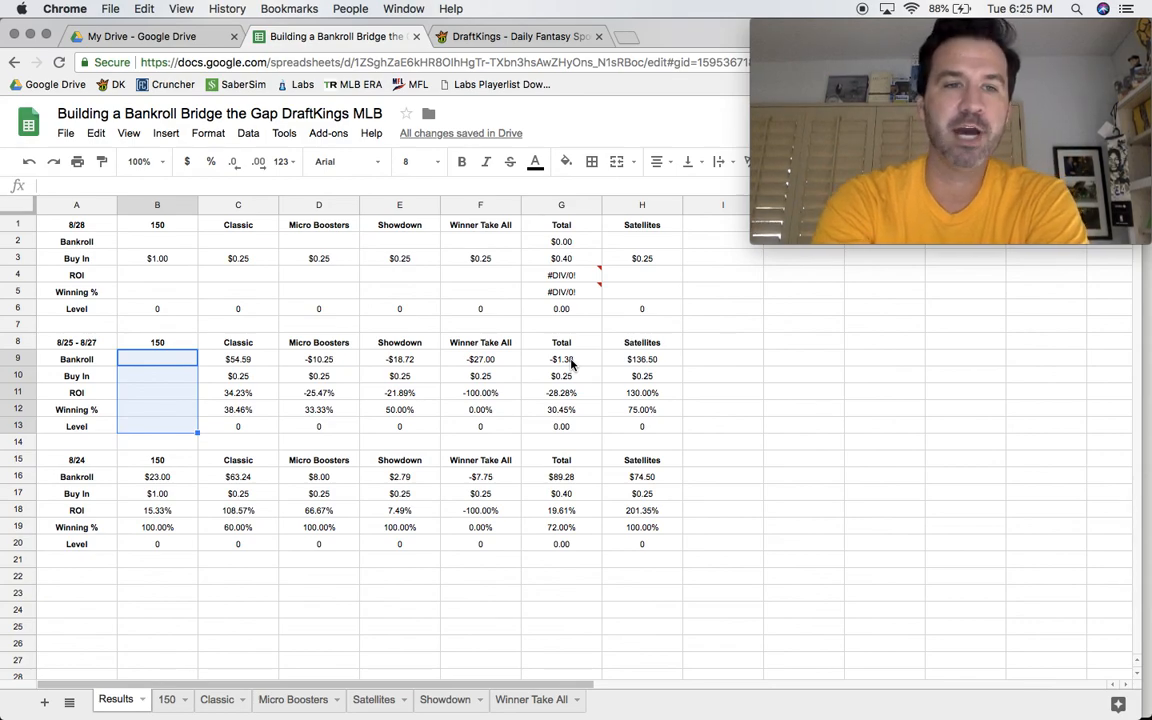
{"action": "key", "text": "super+v"}
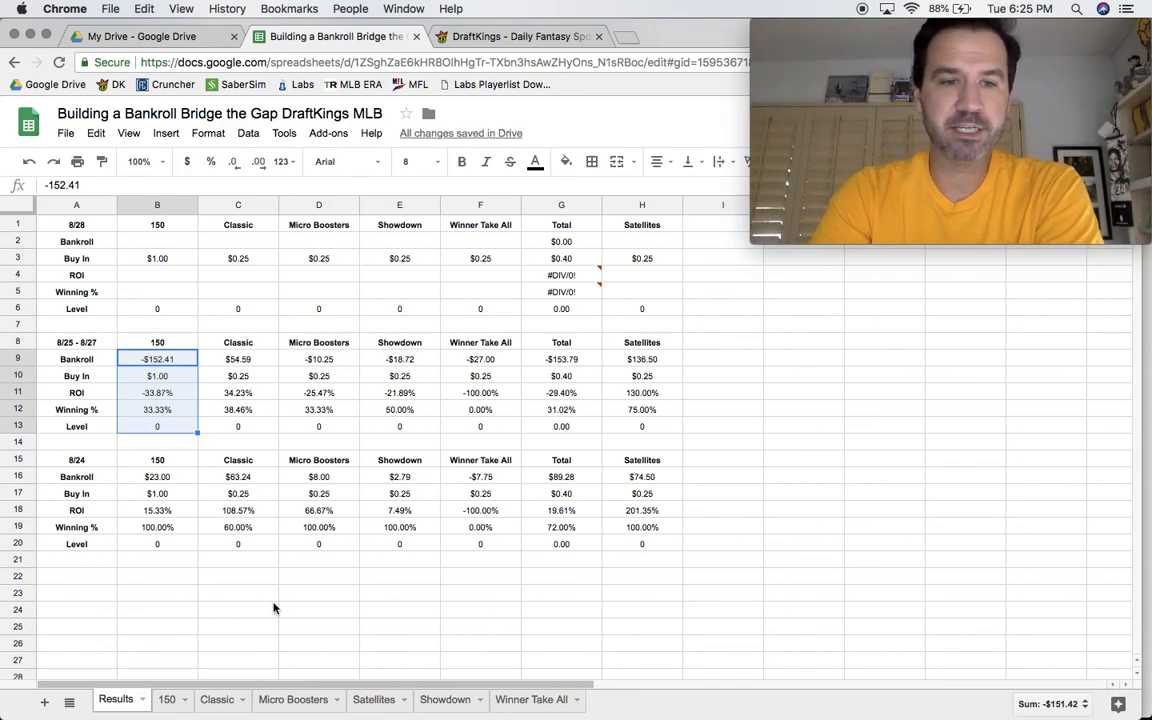
- Open the Classic sheet and examine its bankroll summary and the level table with bankroll and buy-in amounts
{"action": "left_click", "coordinate": [220, 700]}
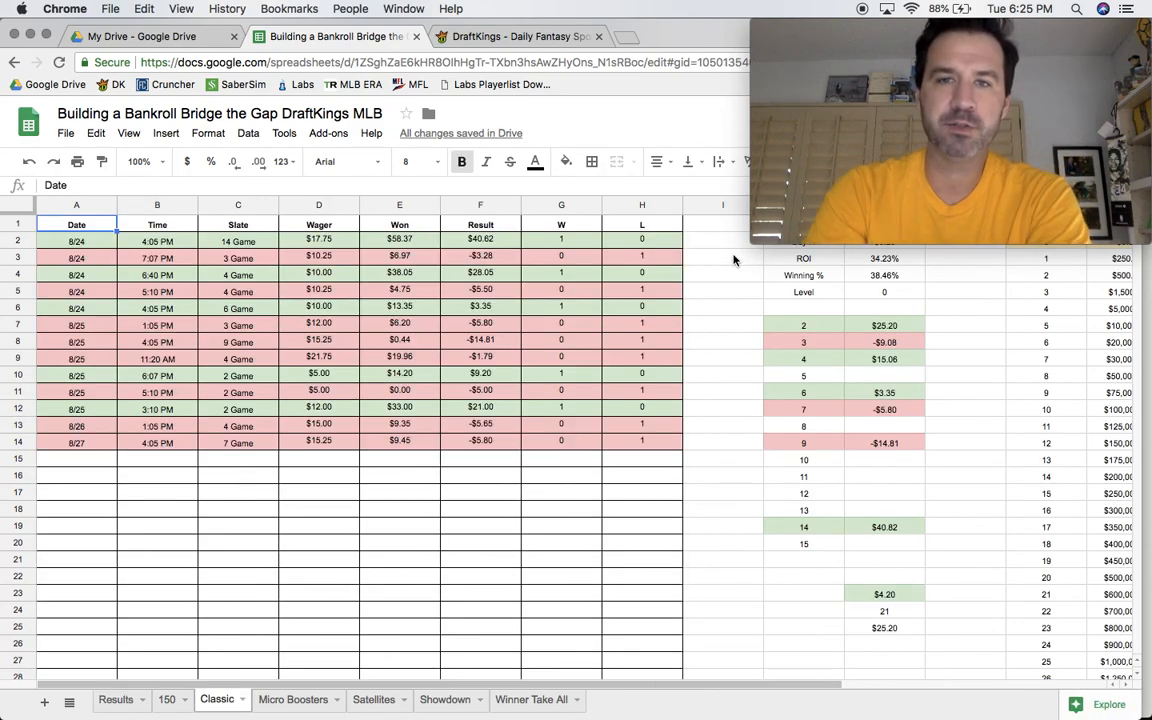
{"action": "mouse_move", "coordinate": [820, 60]}
{"action": "left_click_drag", "start_coordinate": [860, 38], "coordinate": [519, 486]}
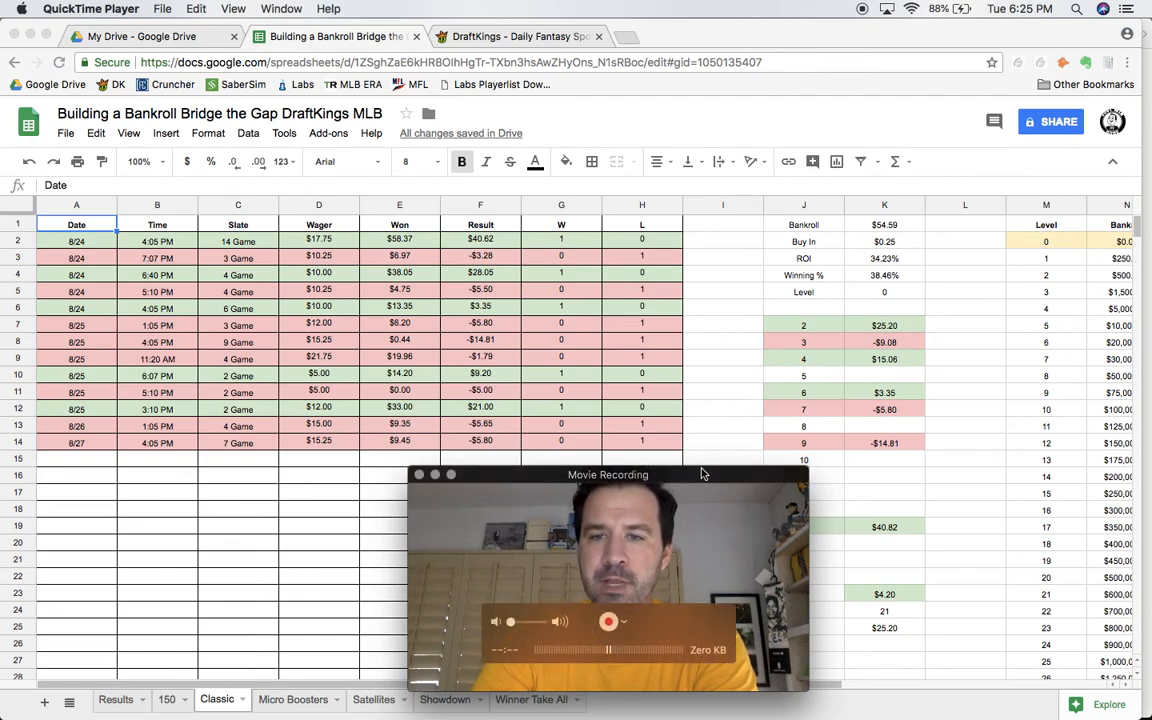
{"action": "left_click_drag", "start_coordinate": [700, 477], "coordinate": [658, 484]}
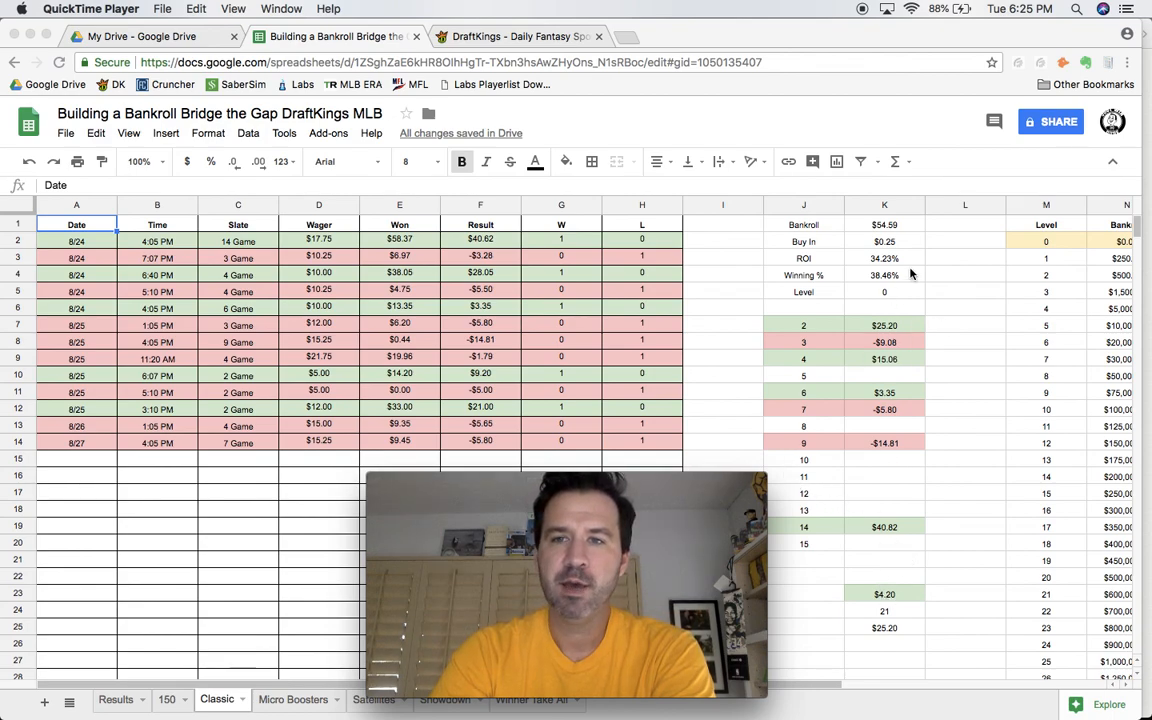
{"action": "left_click", "coordinate": [912, 229]}
{"action": "left_click", "coordinate": [912, 229]}
{"action": "key", "text": "Right"}
{"action": "key", "text": "Right"}
{"action": "key", "text": "Right"}
{"action": "key", "text": "Right"}
{"action": "key", "text": "Right"}
{"action": "key", "text": "Right"}
{"action": "key", "text": "Right"}
{"action": "key", "text": "Down"}
{"action": "key", "text": "Left"}
{"action": "key", "text": "Left"}
{"action": "key", "text": "Left"}
{"action": "key", "text": "Left"}
{"action": "key", "text": "Left"}
{"action": "key", "text": "Down"}
{"action": "key", "text": "Right"}
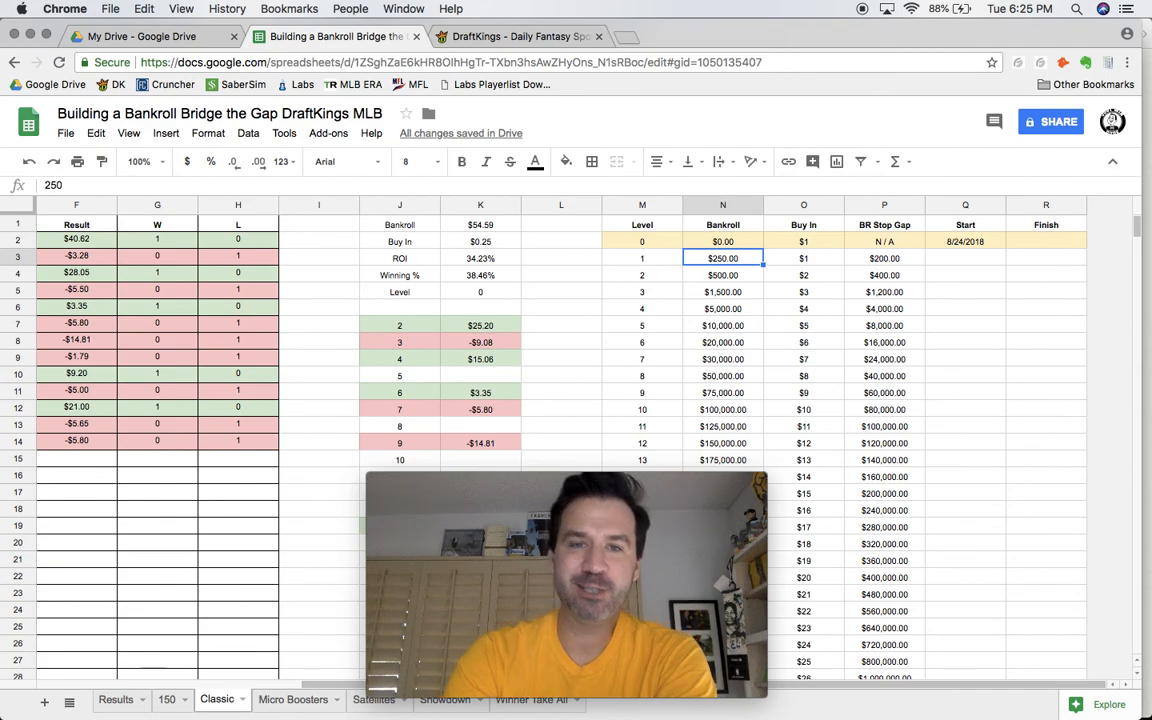
- Check the Classic sheet's winning percentage and go back through the dated slate rows down to 8/26
{"action": "key", "text": "Left"}
{"action": "key", "text": "Left"}
{"action": "key", "text": "Left"}
{"action": "key", "text": "Down"}
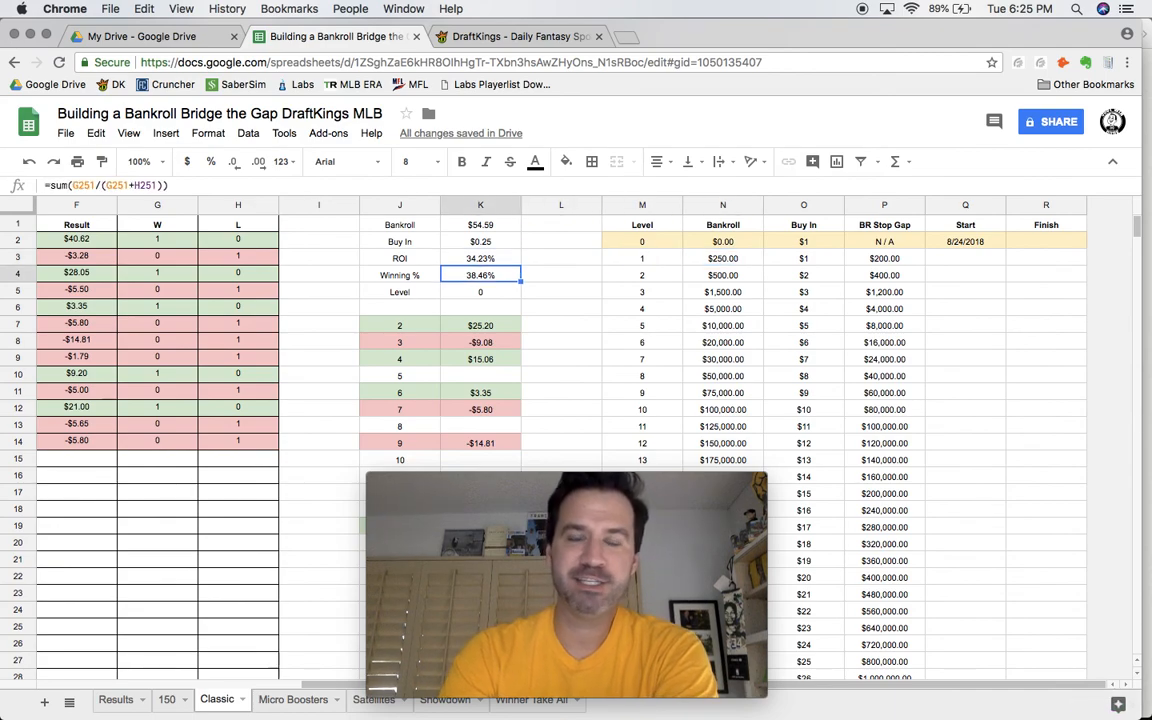
{"action": "key", "text": "Left"}
{"action": "key", "text": "Left"}
{"action": "key", "text": "Left"}
{"action": "key", "text": "Left"}
{"action": "key", "text": "Left"}
{"action": "key", "text": "Left"}
{"action": "key", "text": "Left"}
{"action": "key", "text": "Left"}
{"action": "key", "text": "Left"}
{"action": "key", "text": "Left"}
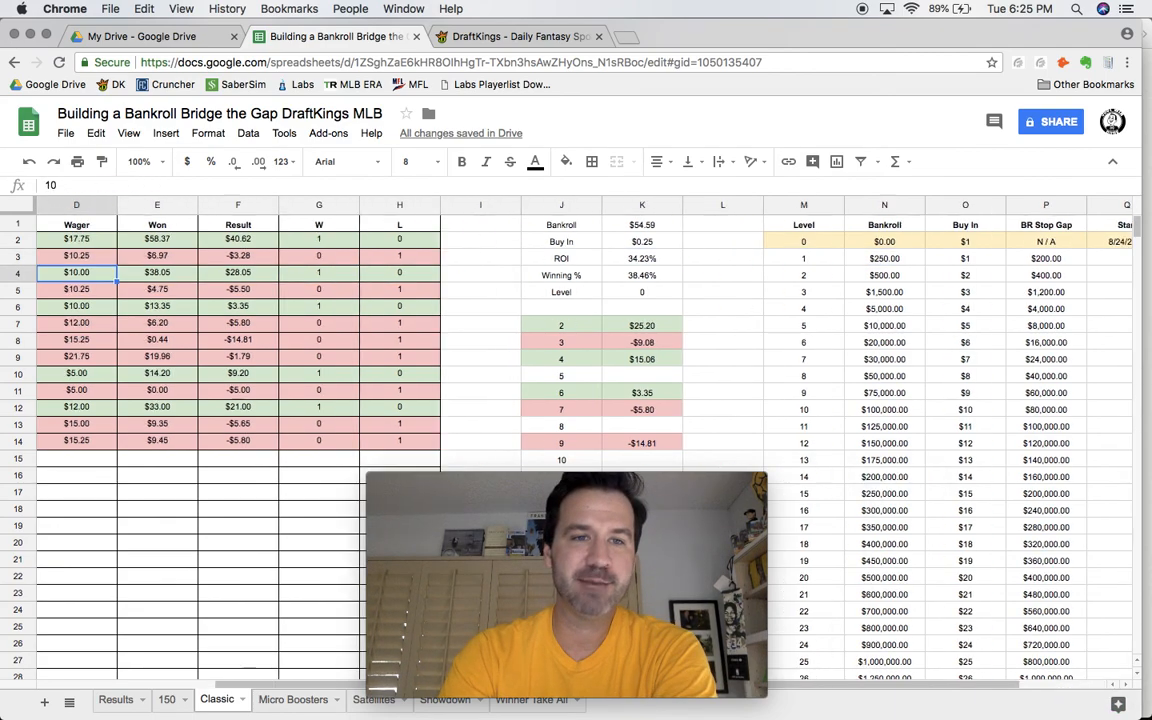
{"action": "key", "text": "Down"}
{"action": "key", "text": "Down"}
{"action": "key", "text": "Down"}
{"action": "key", "text": "Down"}
{"action": "key", "text": "Down"}
{"action": "key", "text": "Down"}
{"action": "key", "text": "Down"}
{"action": "key", "text": "Down"}
{"action": "key", "text": "Down"}
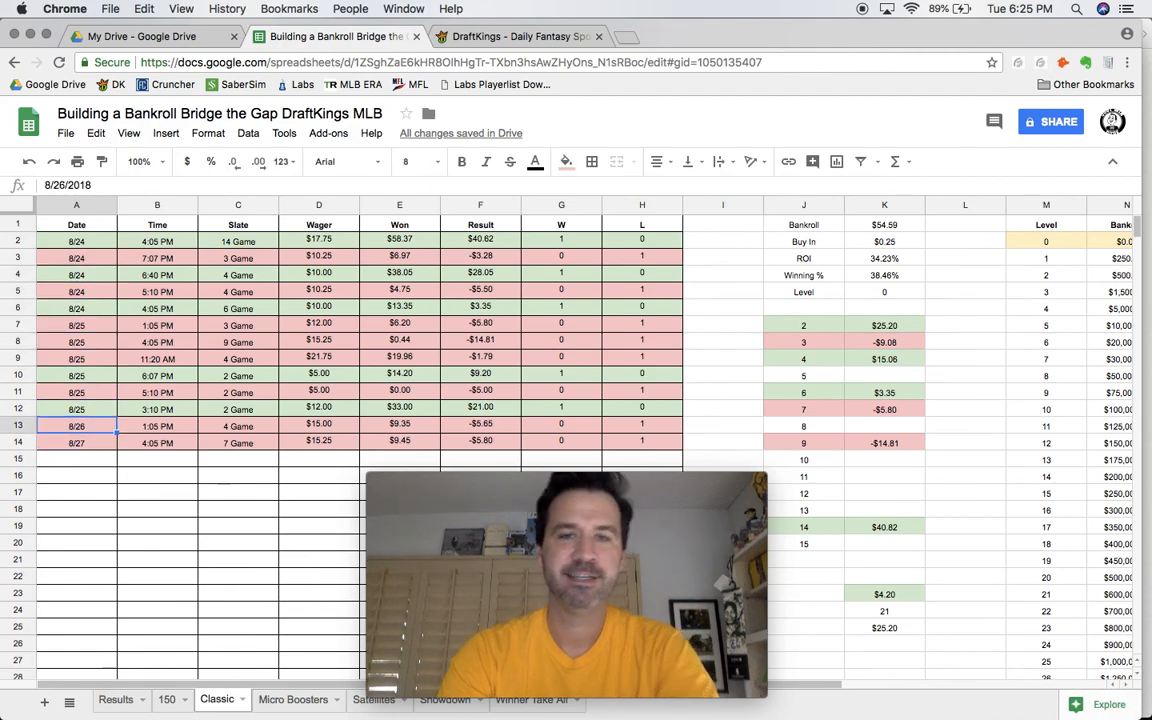
- Inspect the Classic sheet's totals in row 251 and return to the ROI cell in the summary
{"action": "key", "text": "Page_Down"}
{"action": "key", "text": "Page_Down"}
{"action": "key", "text": "Page_Down"}
{"action": "key", "text": "Page_Down"}
{"action": "key", "text": "Page_Down"}
{"action": "key", "text": "Page_Down"}
{"action": "key", "text": "Page_Down"}
{"action": "key", "text": "Page_Down"}
{"action": "key", "text": "Page_Down"}
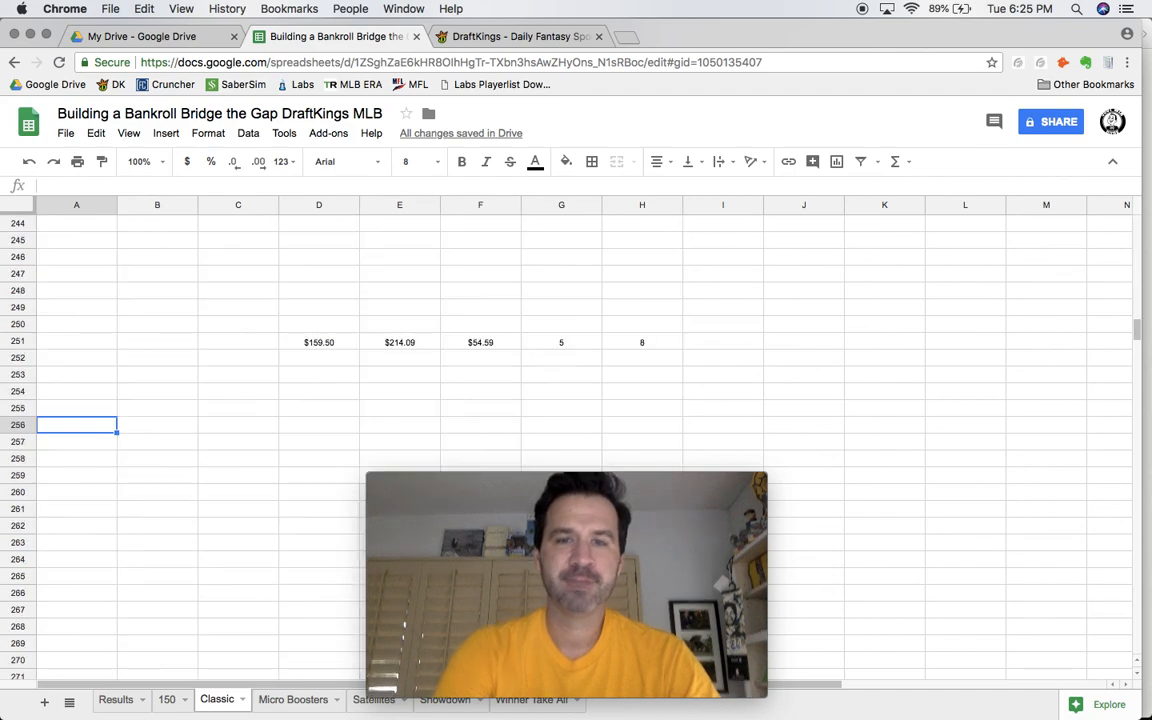
{"action": "left_click", "coordinate": [580, 349]}
{"action": "key", "text": "Page_Up"}
{"action": "key", "text": "Page_Up"}
{"action": "key", "text": "Page_Up"}
{"action": "key", "text": "Page_Up"}
{"action": "key", "text": "Page_Up"}
{"action": "key", "text": "Page_Up"}
{"action": "key", "text": "Page_Up"}
{"action": "key", "text": "Page_Up"}
{"action": "key", "text": "Page_Up"}
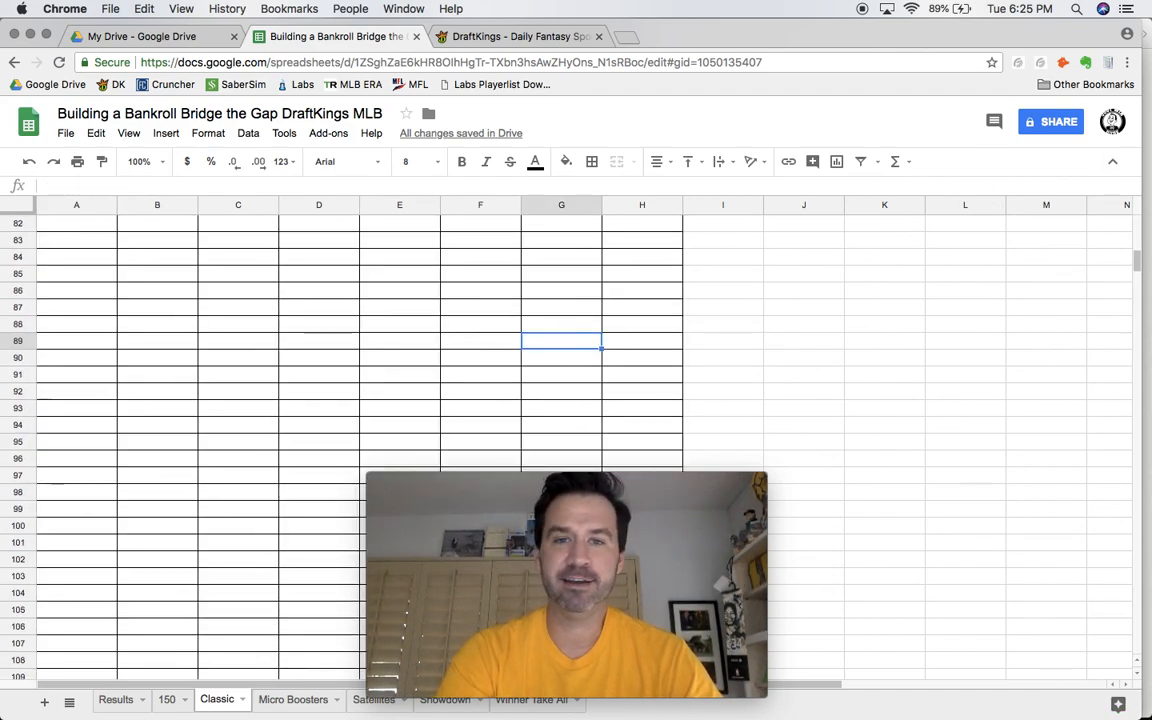
{"action": "left_click", "coordinate": [888, 260]}
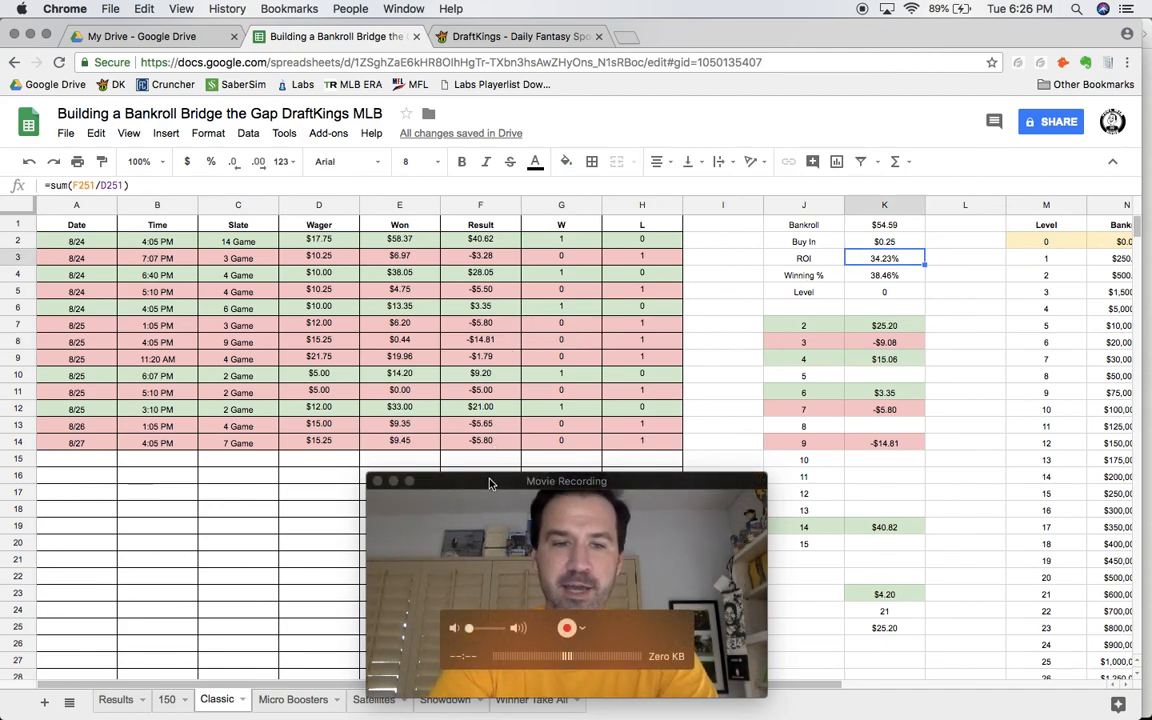
- Review the results on the Micro Boosters, Showdown, Winner Take All and Satellites sheets, including the Satellites bankroll cell
{"action": "left_click", "coordinate": [285, 705]}
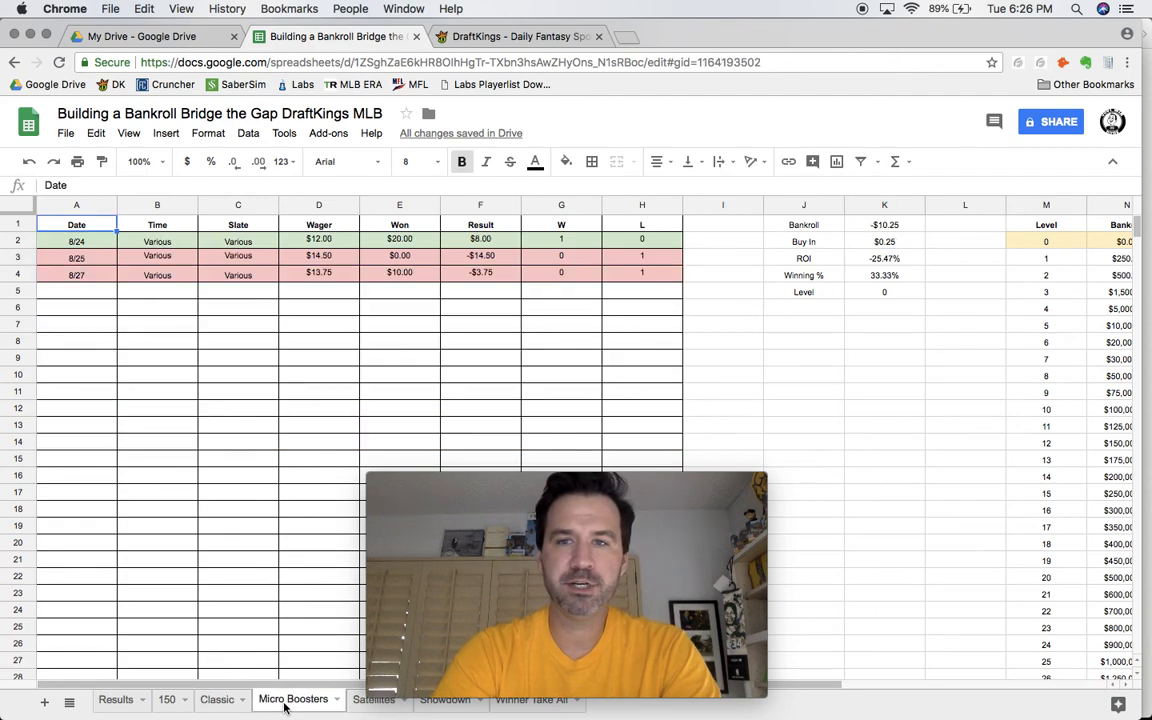
{"action": "left_click_drag", "start_coordinate": [536, 483], "coordinate": [883, 373]}
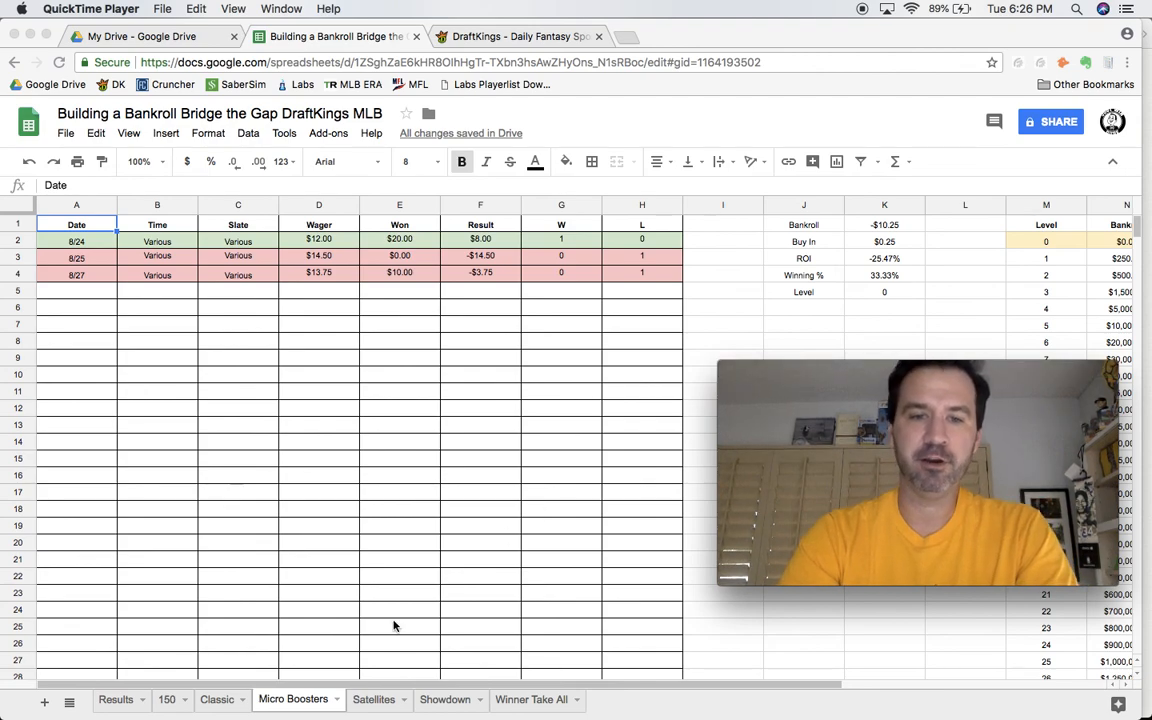
{"action": "left_click", "coordinate": [442, 700]}
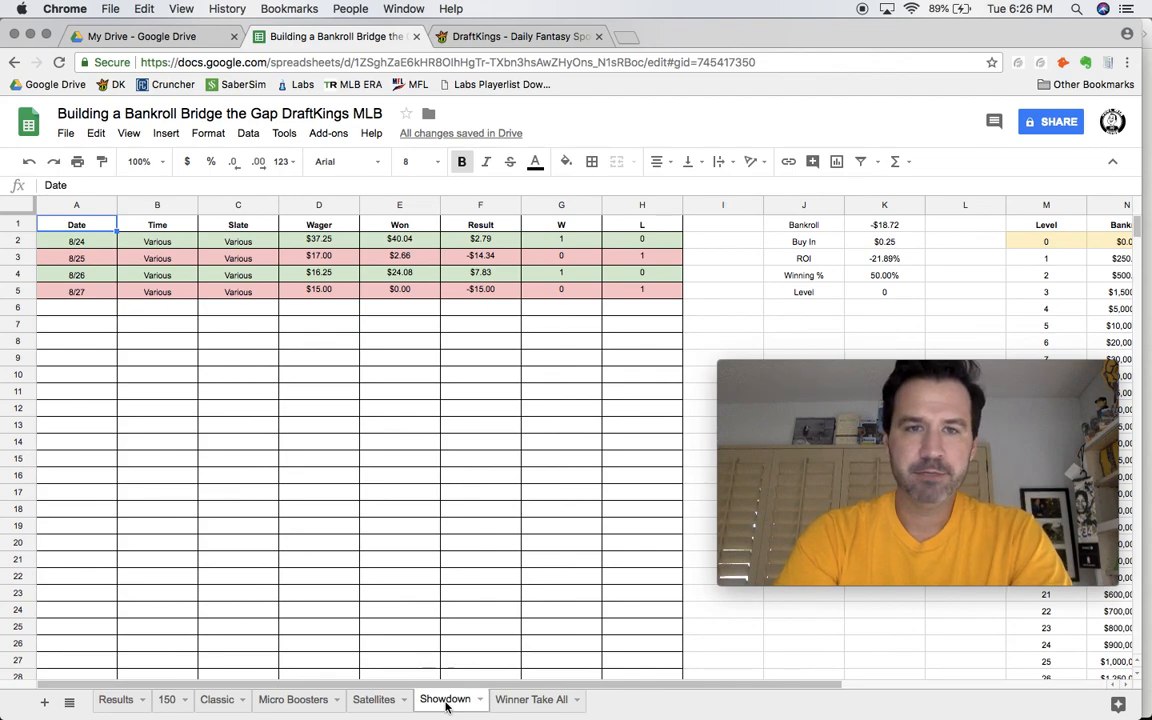
{"action": "left_click", "coordinate": [530, 700]}
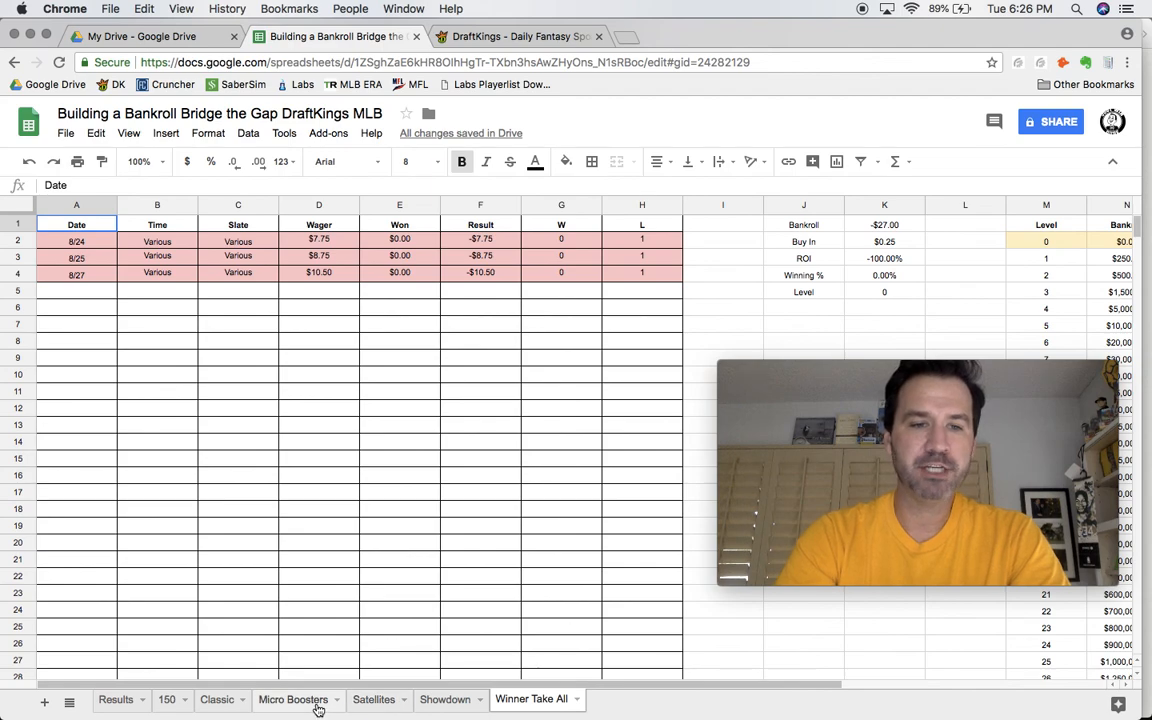
{"action": "left_click", "coordinate": [373, 699]}
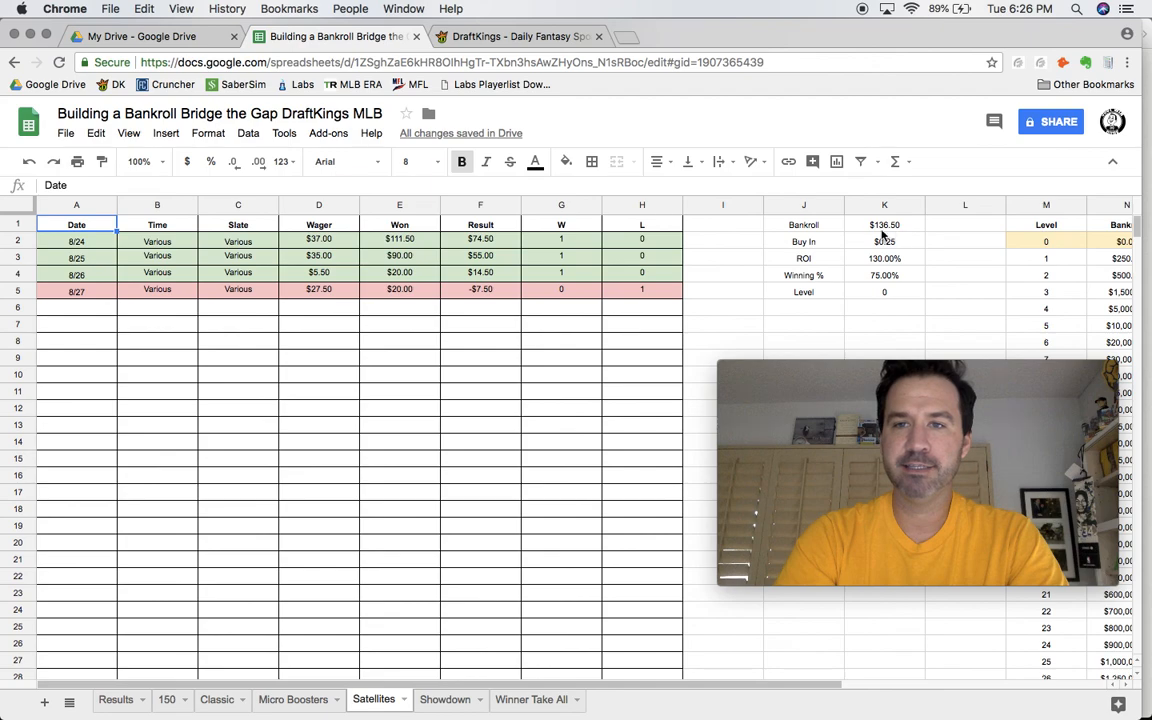
{"action": "left_click", "coordinate": [876, 226]}
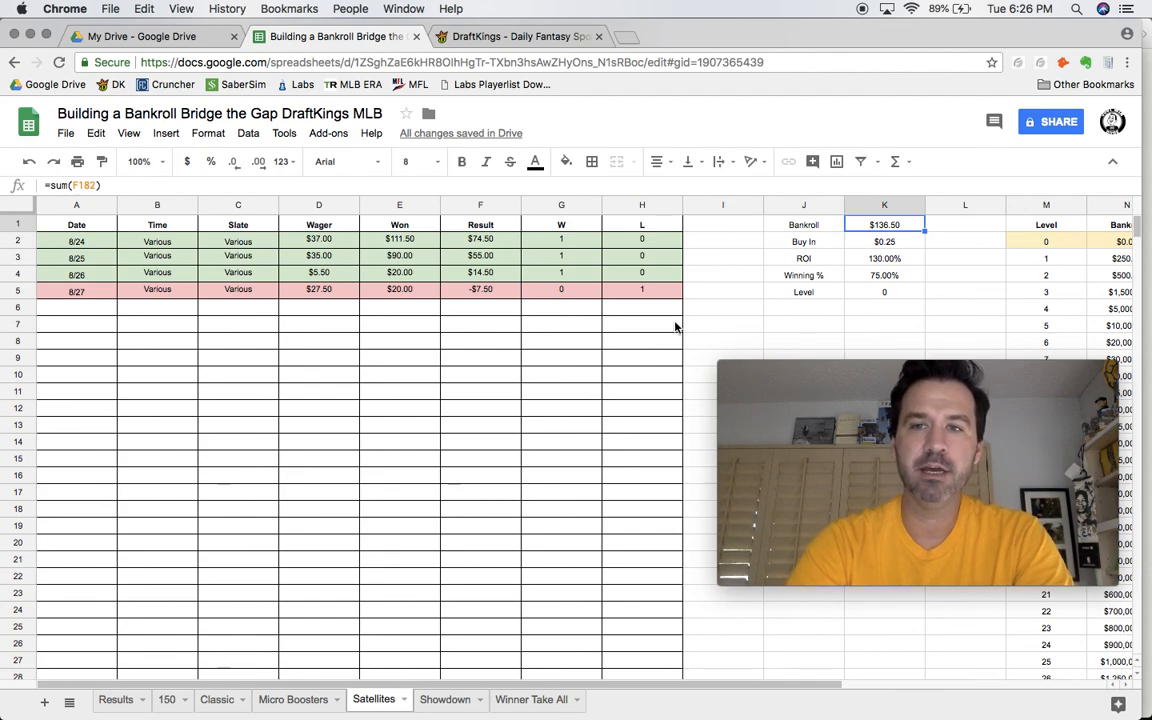
- Switch back to DraftKings, uncover the account area behind the webcam window, and open the My Account page
{"action": "left_click", "coordinate": [808, 372]}
{"action": "left_click_drag", "start_coordinate": [808, 372], "coordinate": [881, 28]}
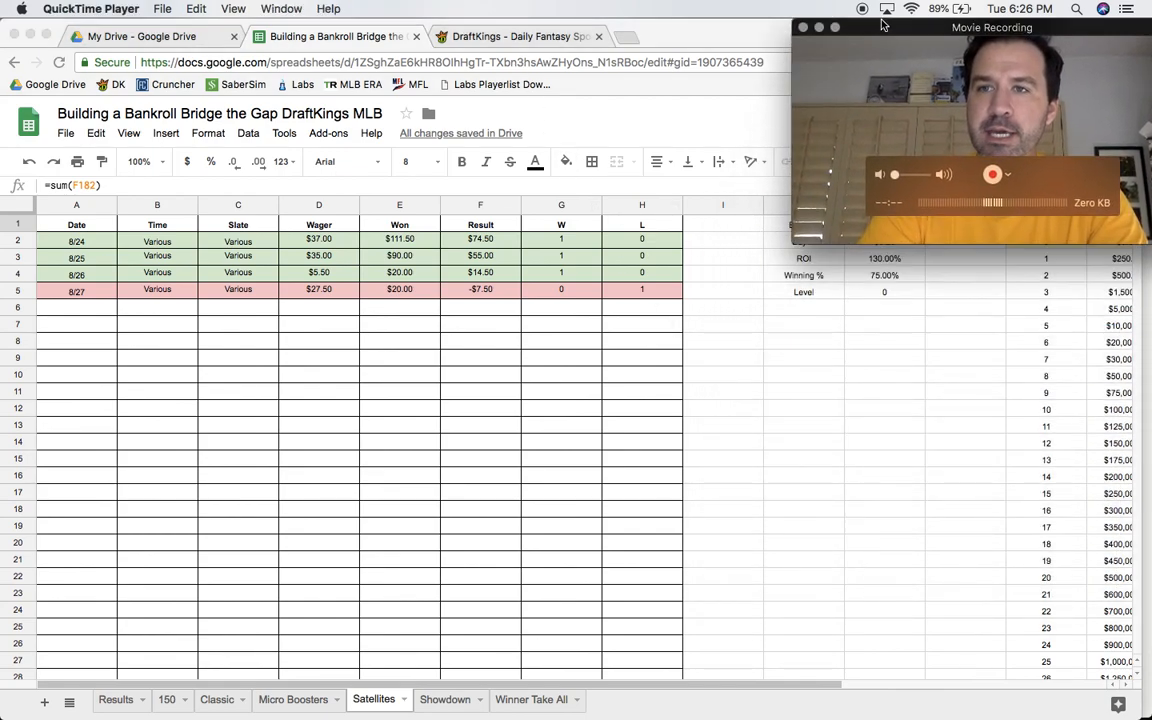
{"action": "left_click", "coordinate": [575, 37]}
{"action": "left_click_drag", "start_coordinate": [860, 35], "coordinate": [960, 137]}
{"action": "left_click", "coordinate": [1015, 113]}
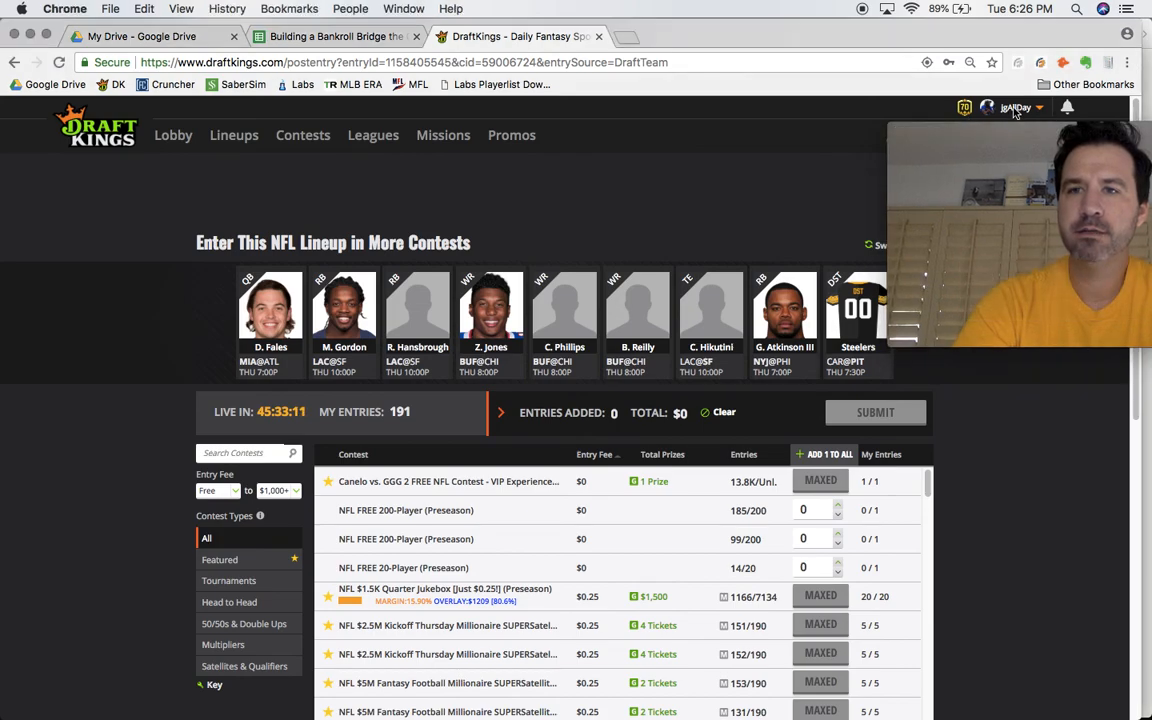
{"action": "left_click_drag", "start_coordinate": [1006, 131], "coordinate": [1006, 170]}
{"action": "left_click", "coordinate": [1000, 115]}
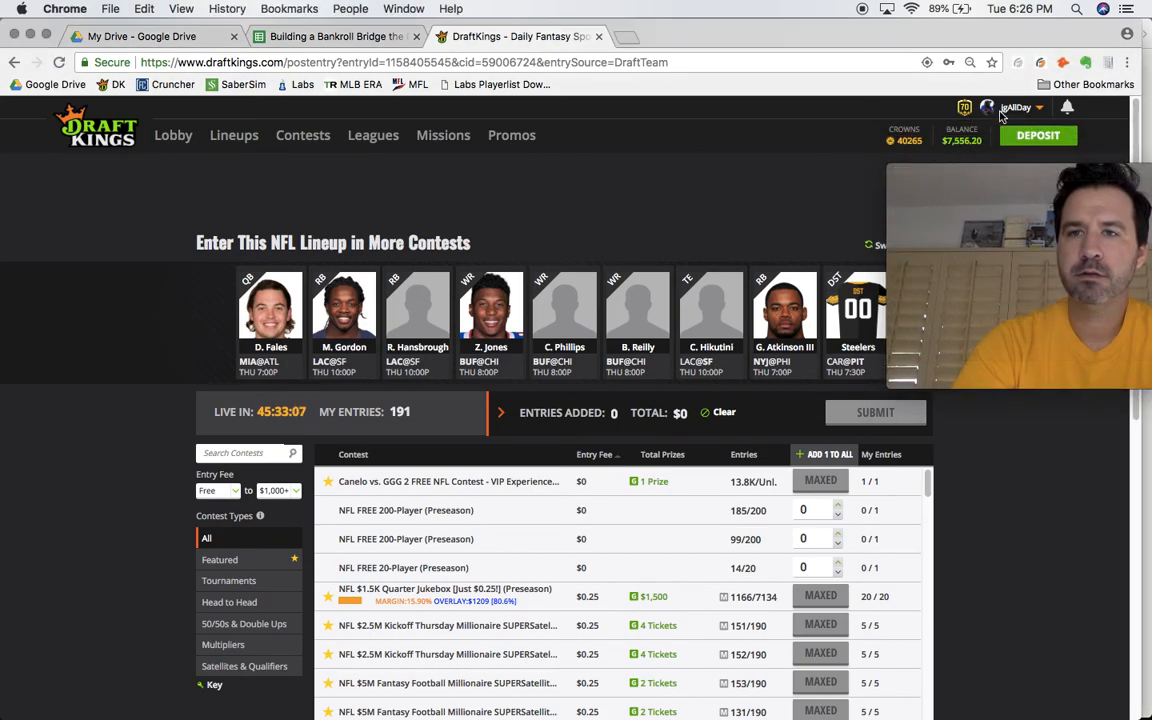
{"action": "left_click", "coordinate": [995, 150]}
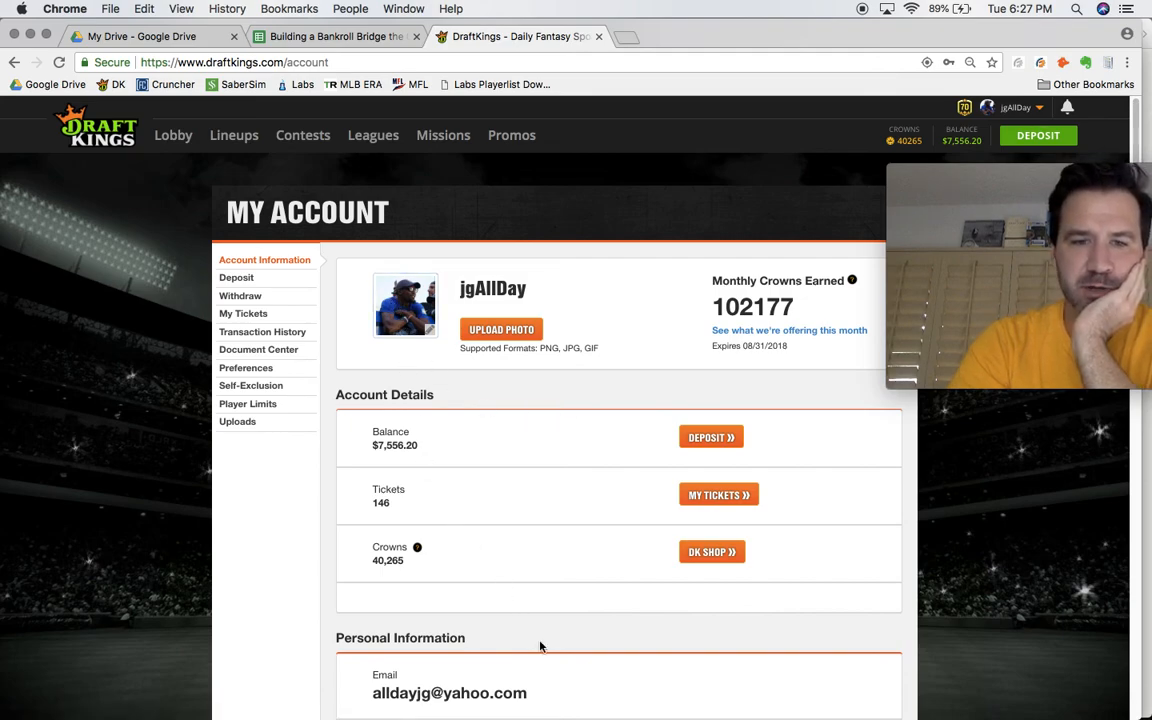
- Examine the email, crowns and tickets entries on the My Account page, and open the My Tickets list
{"action": "left_click_drag", "start_coordinate": [540, 706], "coordinate": [368, 694]}
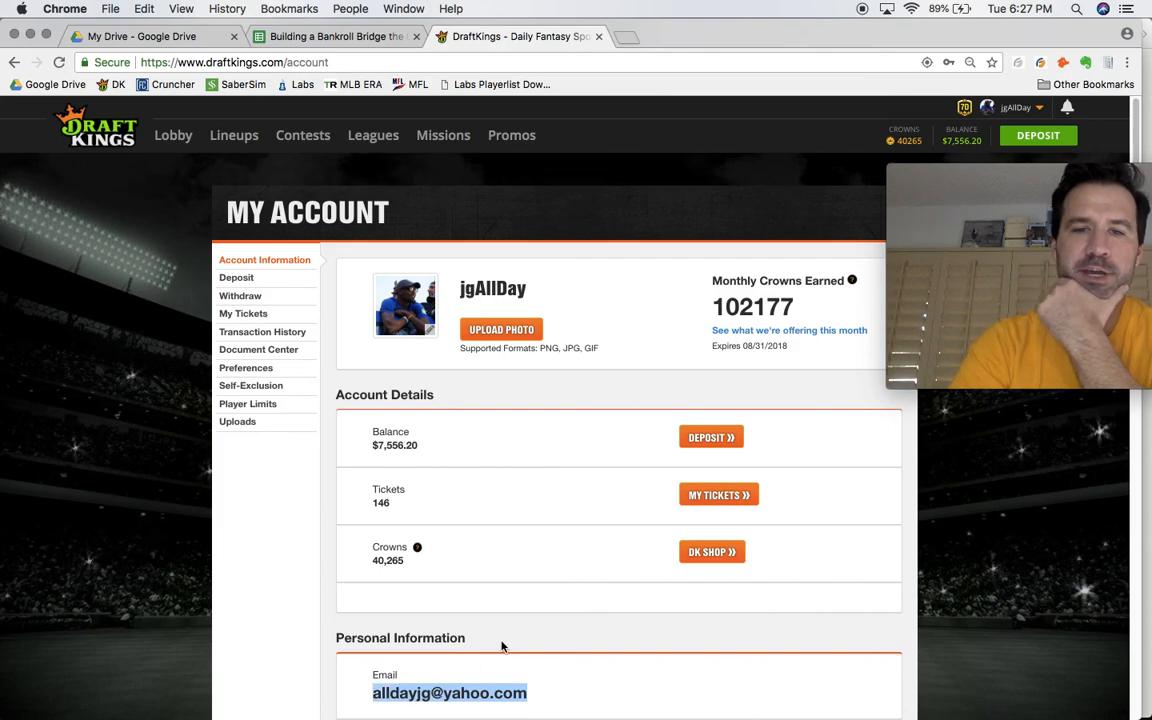
{"action": "left_click", "coordinate": [589, 613]}
{"action": "left_click_drag", "start_coordinate": [369, 563], "coordinate": [373, 545]}
{"action": "left_click", "coordinate": [447, 548]}
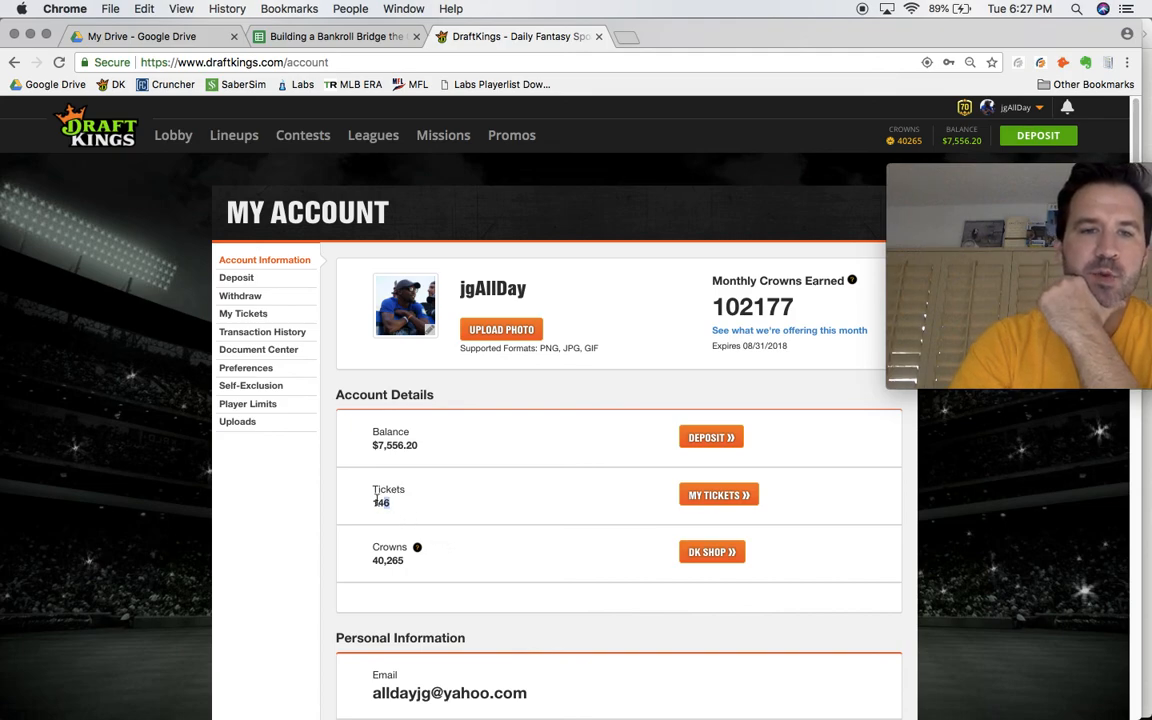
{"action": "left_click_drag", "start_coordinate": [381, 503], "coordinate": [369, 497]}
{"action": "left_click", "coordinate": [424, 500]}
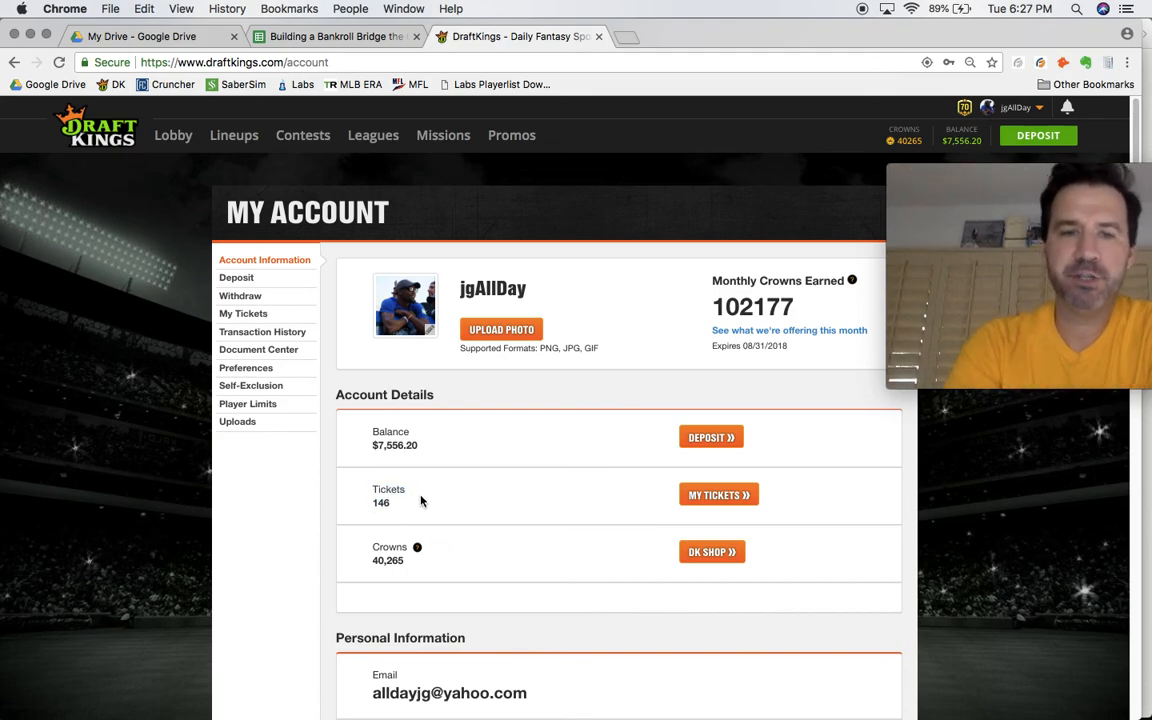
{"action": "left_click", "coordinate": [697, 496]}
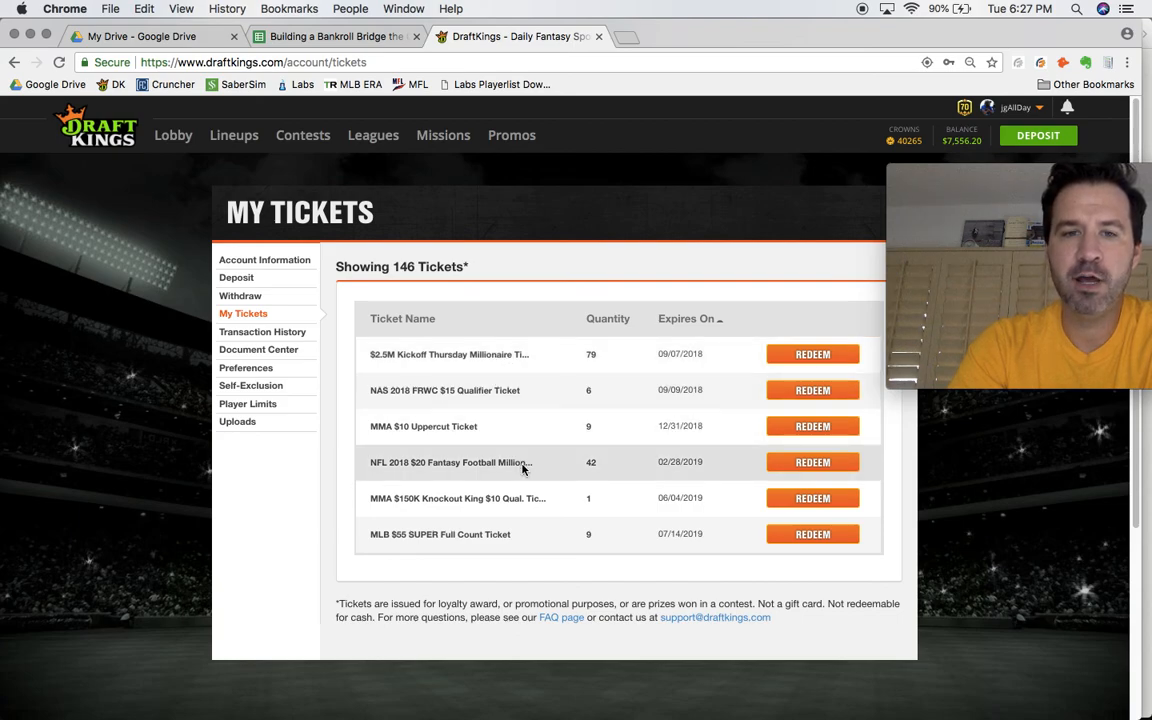
- View the redemption details of the $2.5M Kickoff Thursday Millionaire ticket, uncover the dialog's corner behind the webcam window, and close the dialog
{"action": "left_click", "coordinate": [800, 360]}
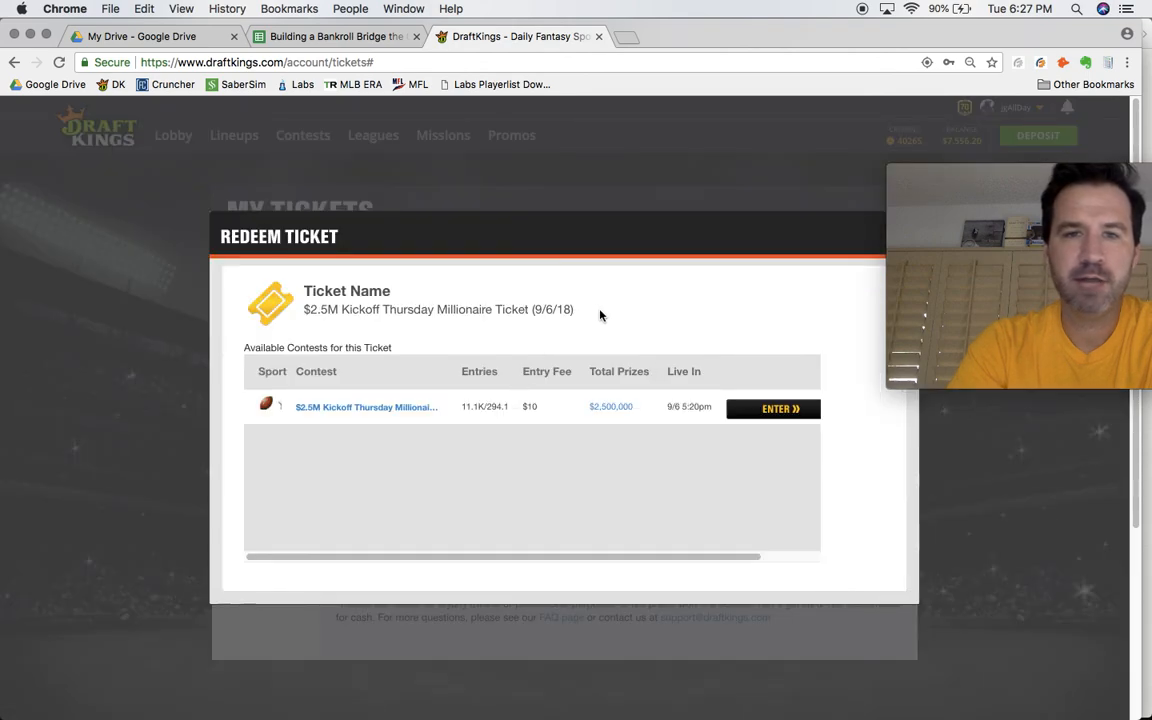
{"action": "left_click_drag", "start_coordinate": [574, 310], "coordinate": [304, 309]}
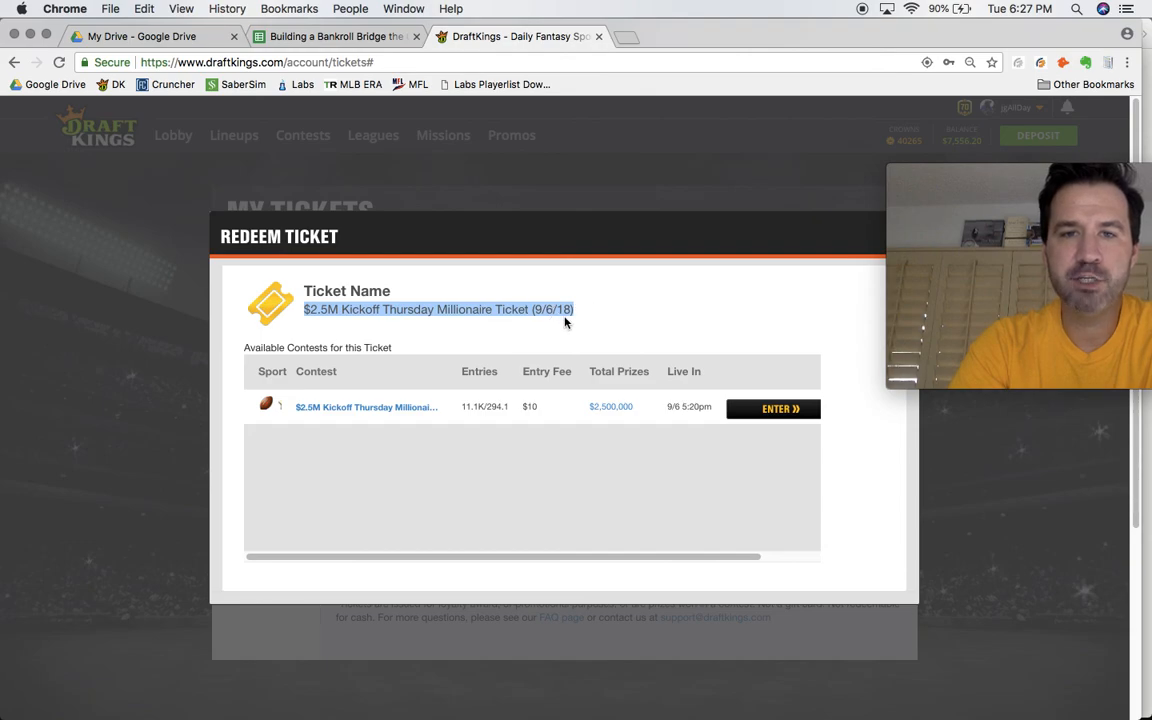
{"action": "mouse_move", "coordinate": [1018, 210]}
{"action": "left_click_drag", "start_coordinate": [985, 180], "coordinate": [995, 296]}
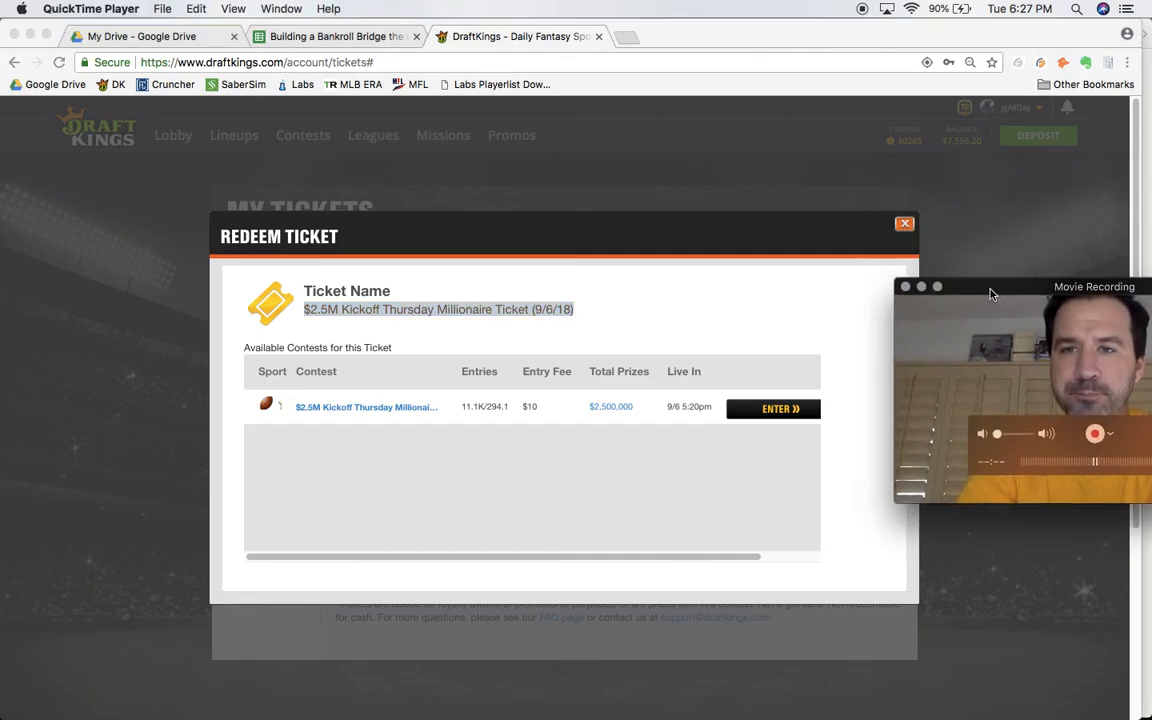
{"action": "left_click", "coordinate": [910, 232]}
{"action": "left_click", "coordinate": [904, 224]}
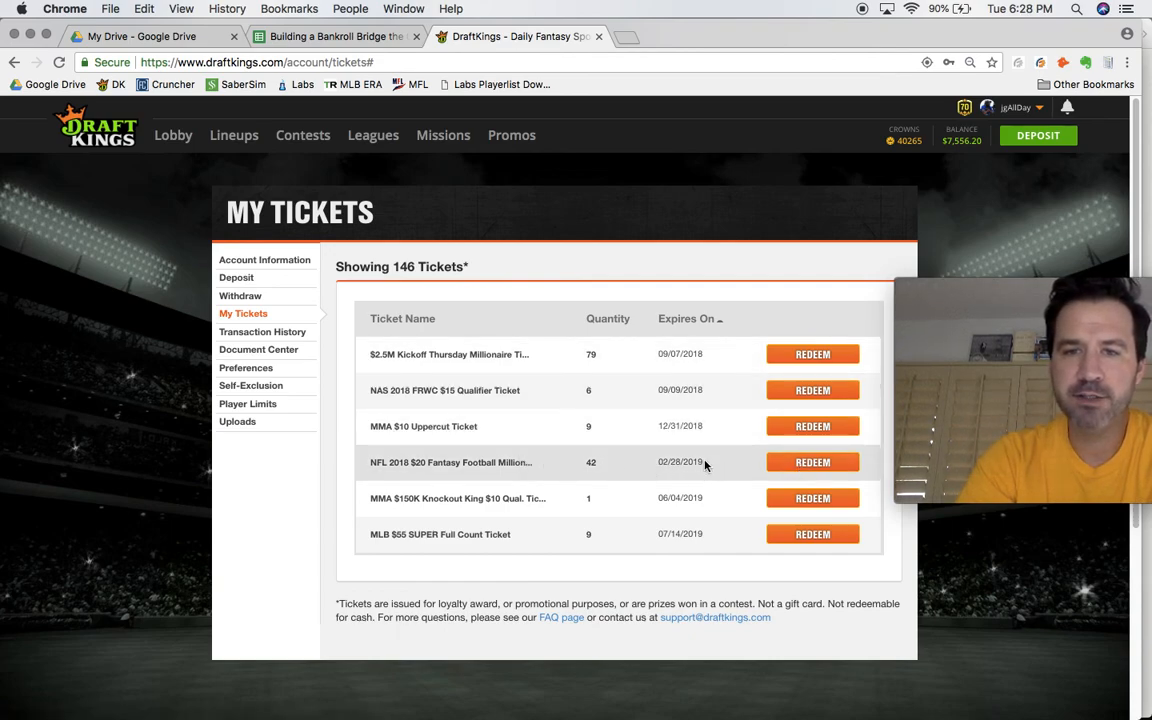
- View the redemption details of the NFL 2018 $20 Fantasy Football Millionaire ticket and close the dialog
{"action": "left_click", "coordinate": [793, 466]}
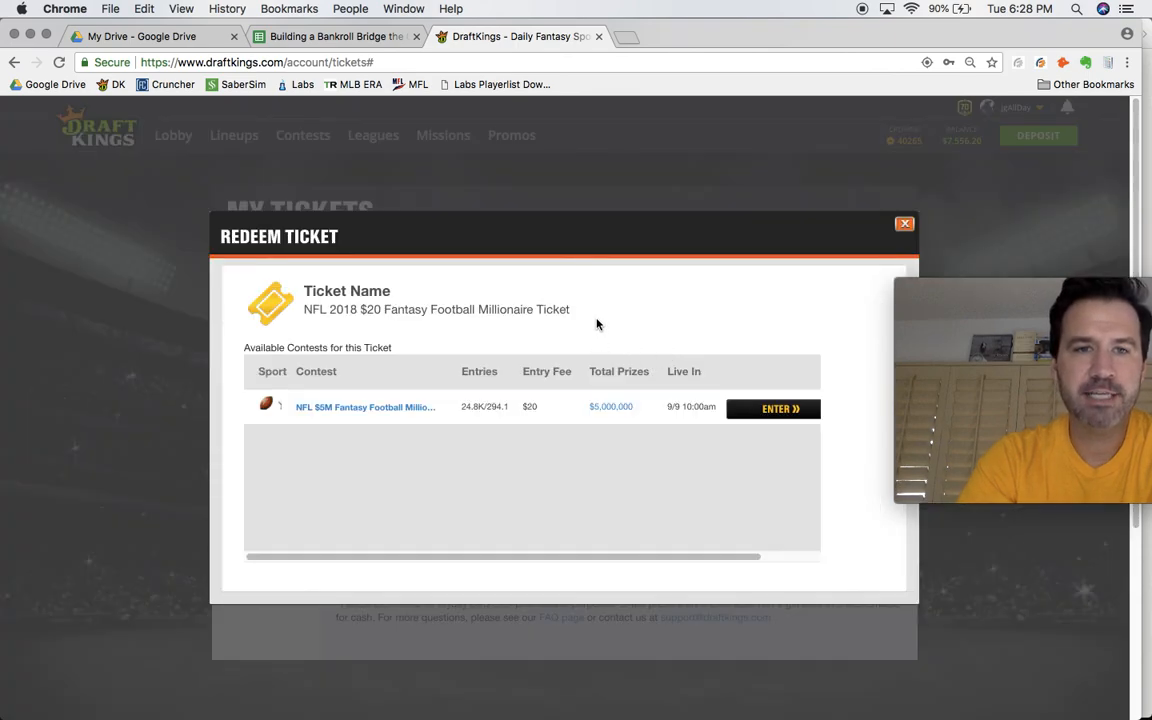
{"action": "left_click_drag", "start_coordinate": [571, 310], "coordinate": [304, 312]}
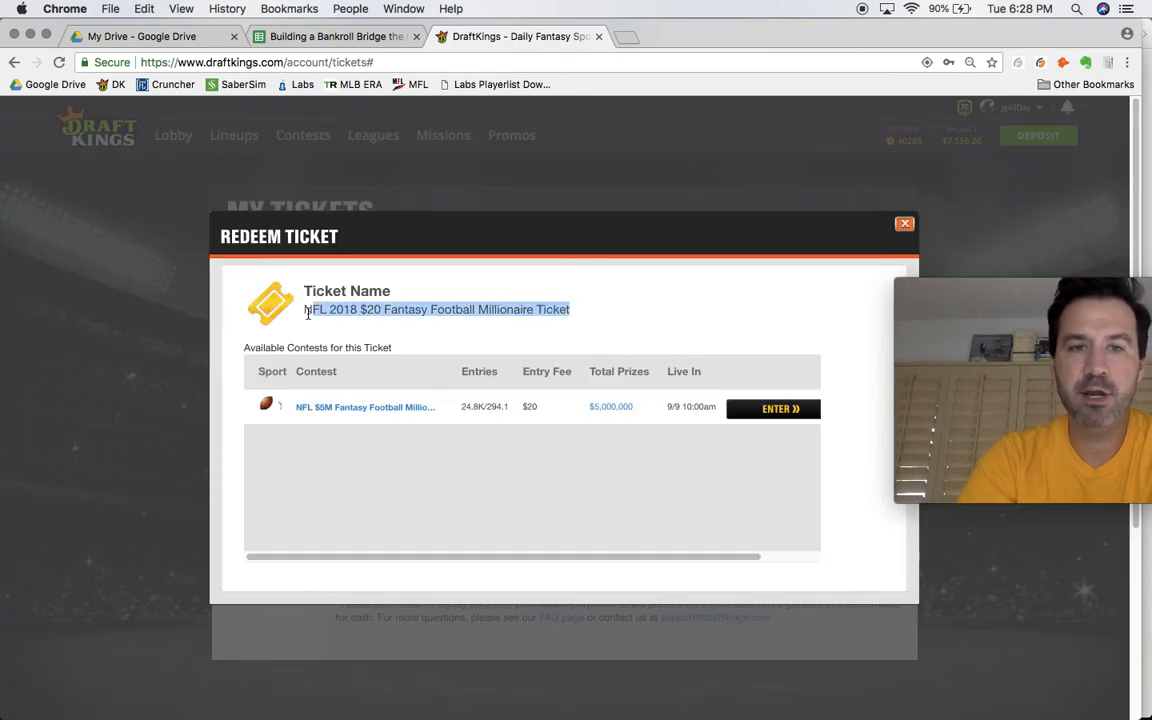
{"action": "left_click", "coordinate": [904, 223]}
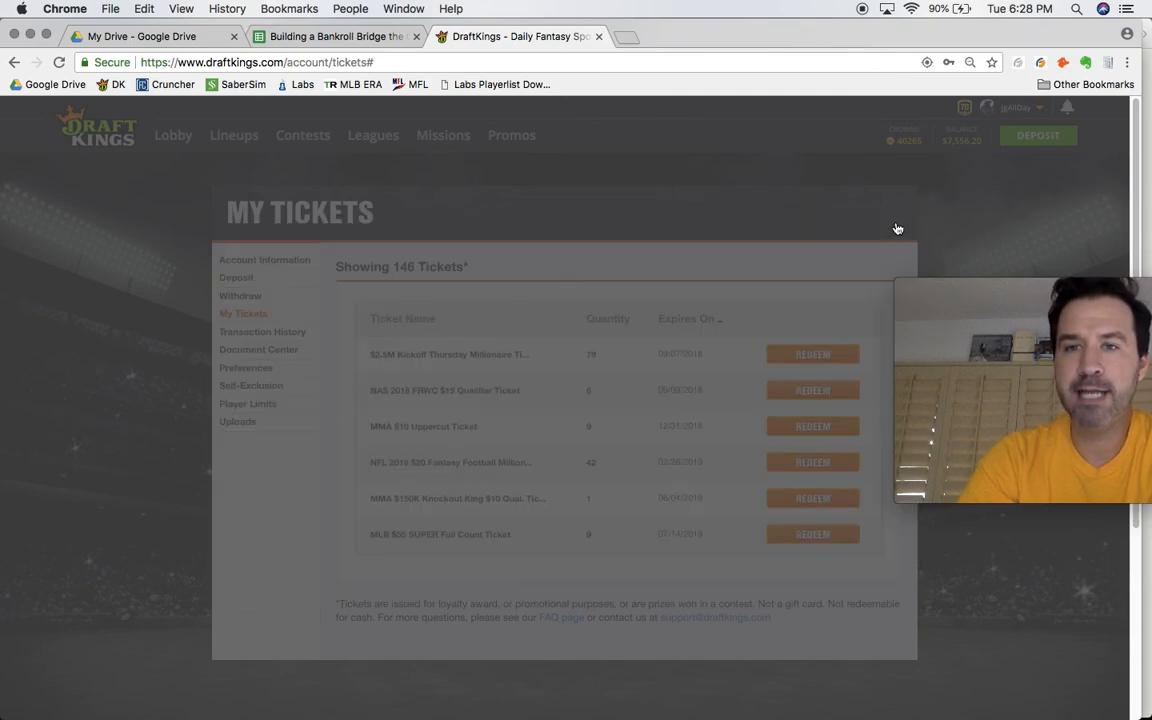
- Bring the whole webcam window back into view, switch to the bankroll spreadsheet in Google Sheets, and show its Results sheet
{"action": "left_click", "coordinate": [938, 287]}
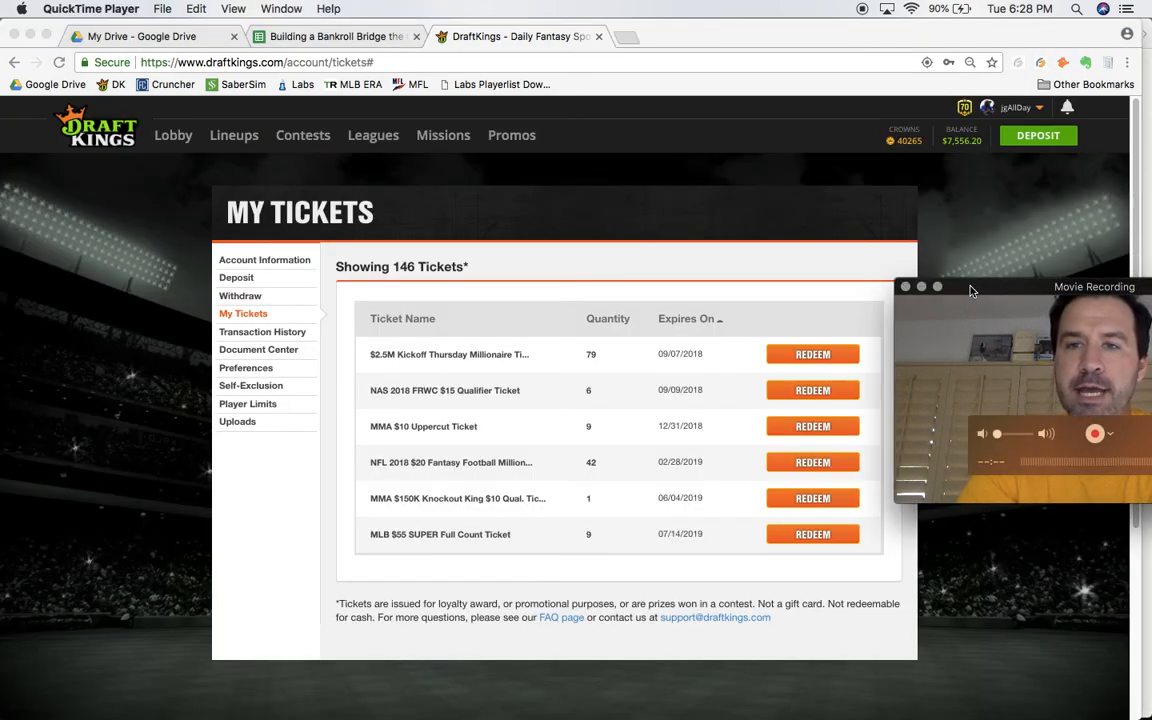
{"action": "left_click", "coordinate": [938, 287]}
{"action": "left_click_drag", "start_coordinate": [782, 191], "coordinate": [836, 94]}
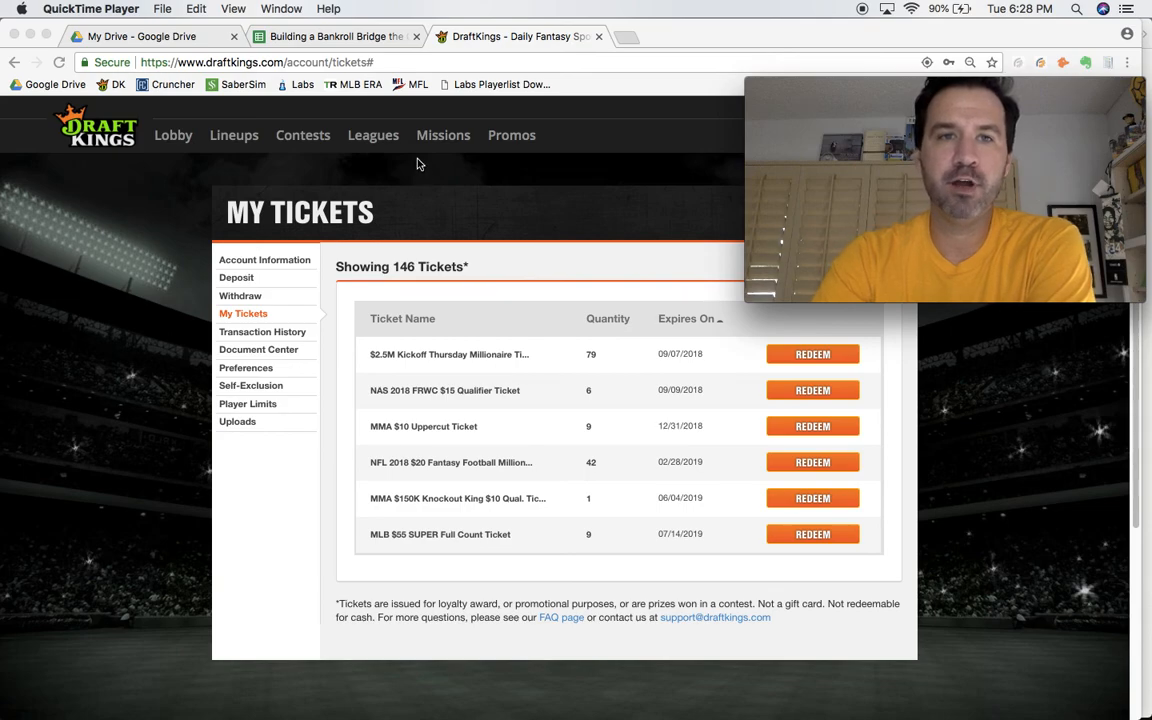
{"action": "left_click", "coordinate": [362, 37]}
{"action": "left_click", "coordinate": [362, 37]}
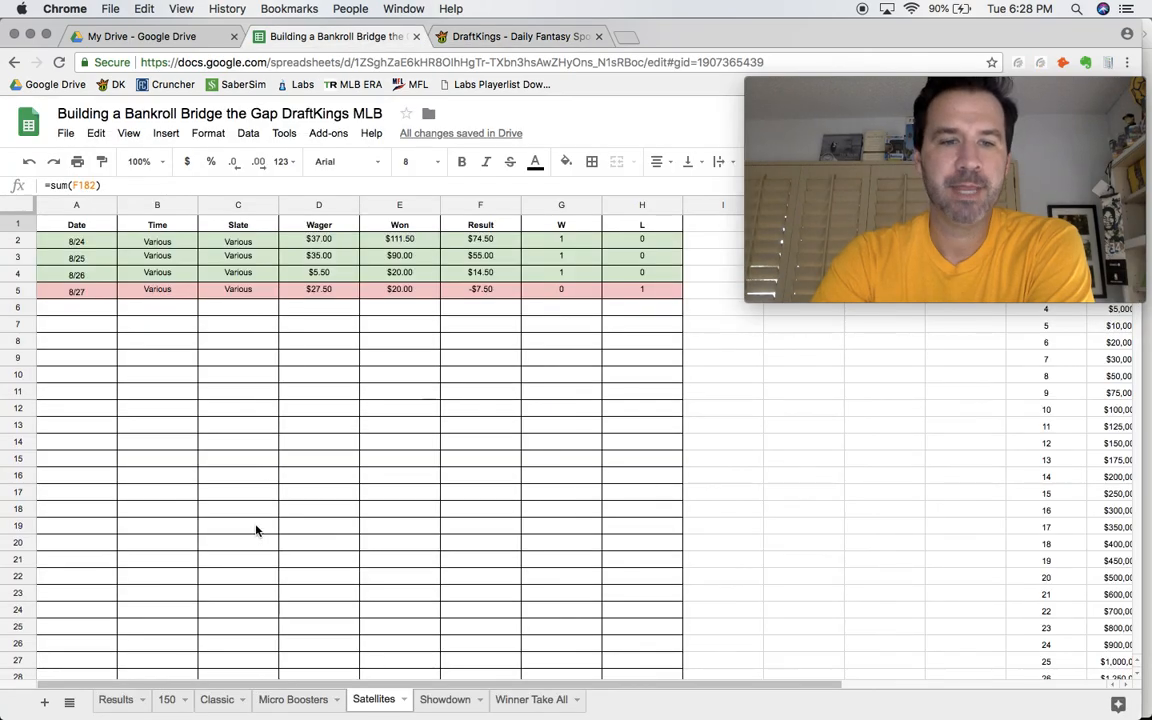
{"action": "left_click", "coordinate": [115, 699]}
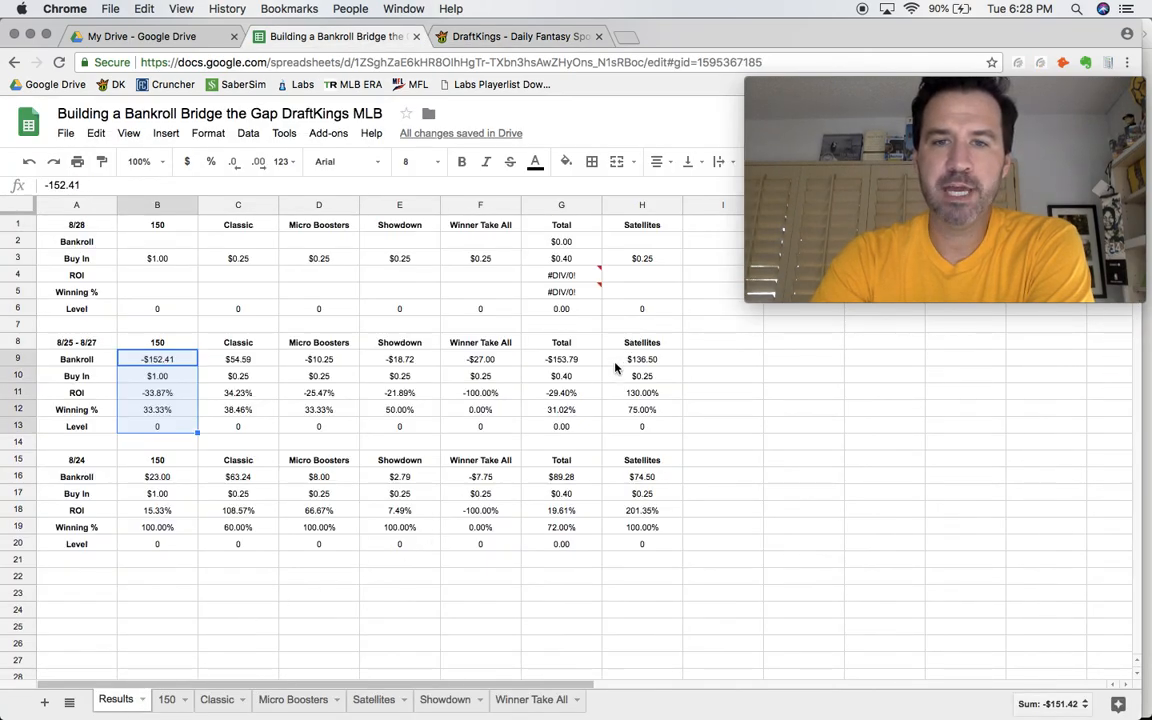
- Check the Total bankroll and the 150 column's bankroll through level and ROI figures in the 8/25 - 8/27 summary
{"action": "left_click", "coordinate": [576, 362]}
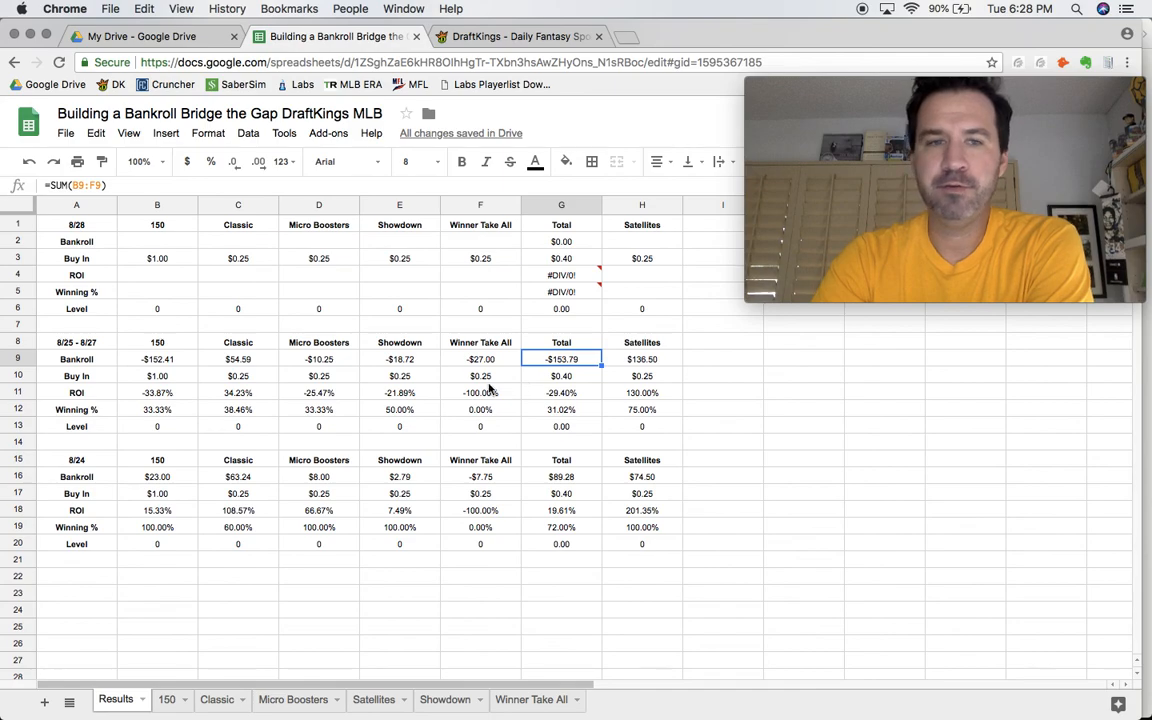
{"action": "left_click", "coordinate": [194, 362]}
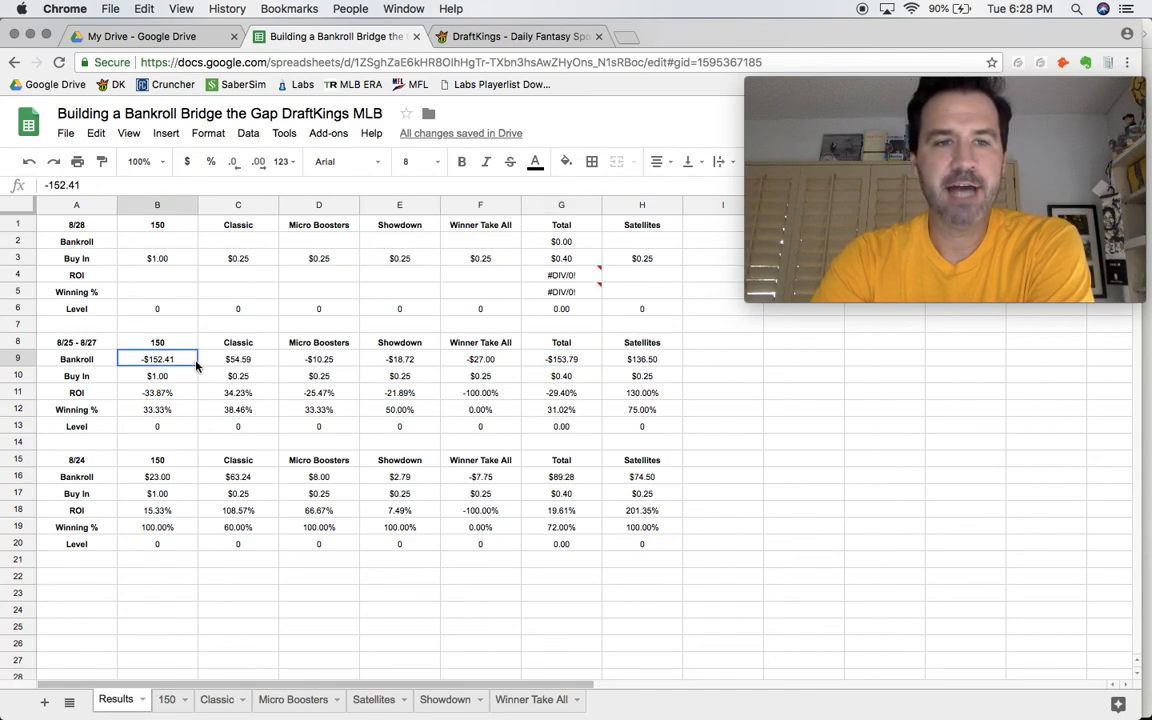
{"action": "left_click_drag", "start_coordinate": [195, 370], "coordinate": [192, 426]}
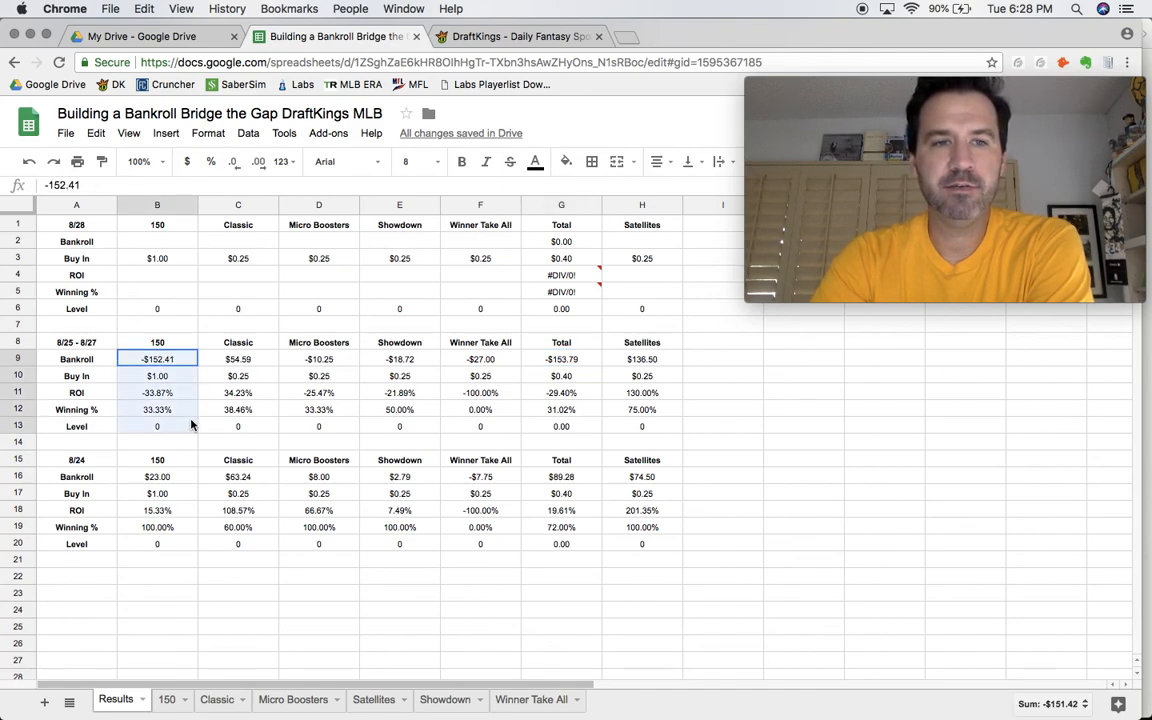
{"action": "left_click", "coordinate": [180, 394]}
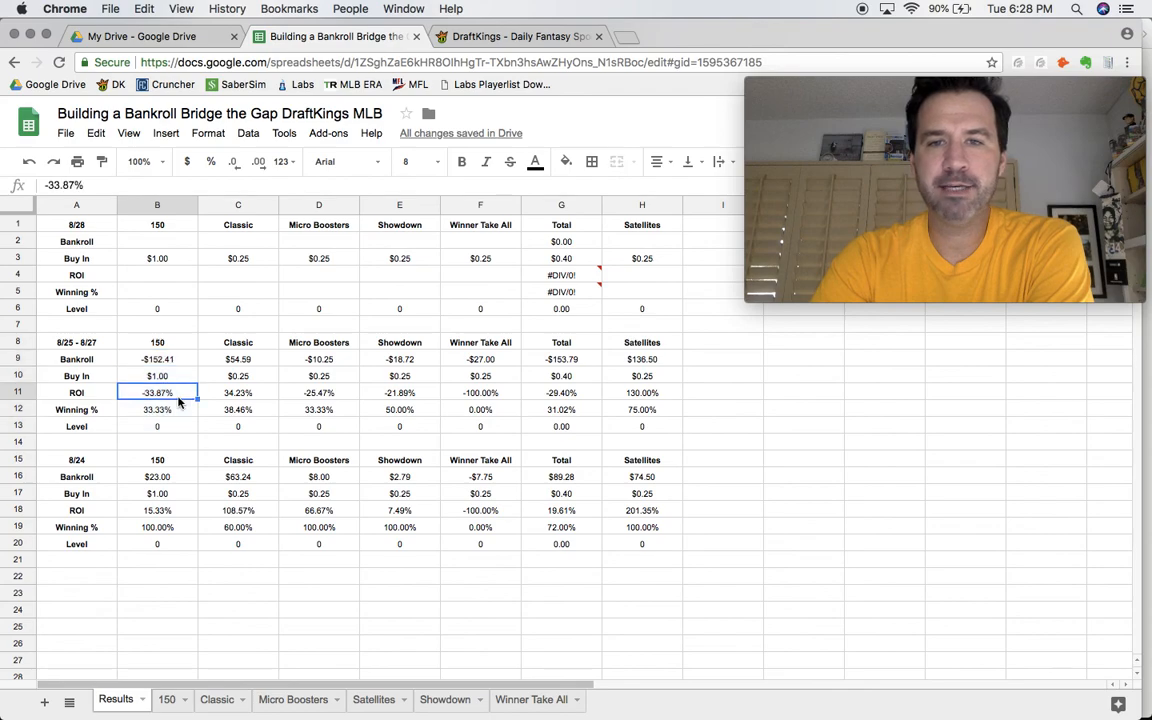
- Check the 8/25 - 8/27 Satellites bankroll and its combined sum with the Total bankroll
{"action": "left_click", "coordinate": [655, 366]}
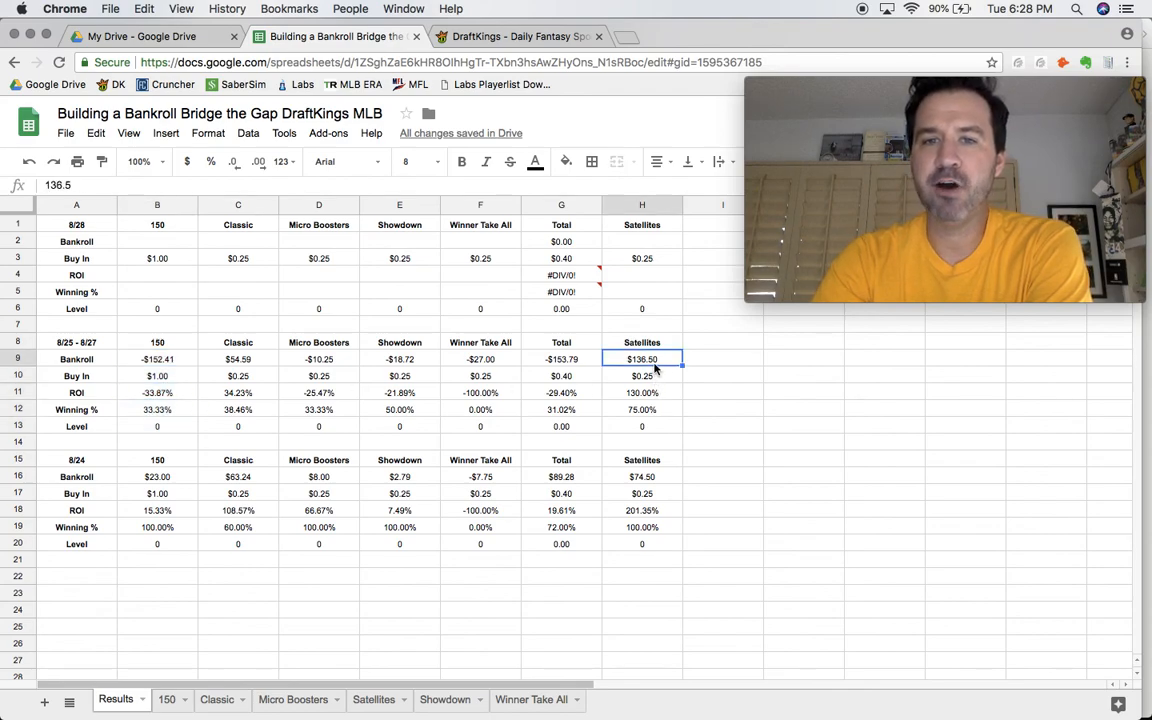
{"action": "left_click", "coordinate": [590, 366]}
{"action": "key", "text": "shift+Right"}
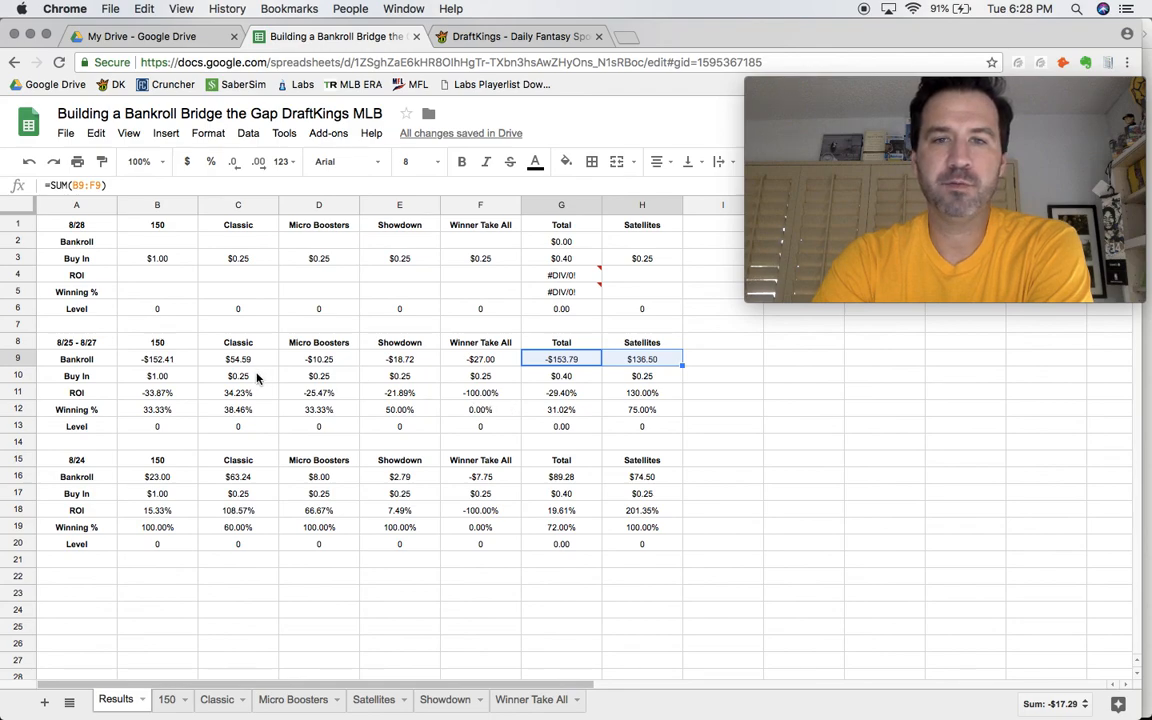
- Try clearing the 150 column's values in B9:B13 to compare the 8/25 - 8/27 totals without them, and undo the deletion
{"action": "left_click_drag", "start_coordinate": [157, 359], "coordinate": [170, 431]}
{"action": "key", "text": "Delete"}
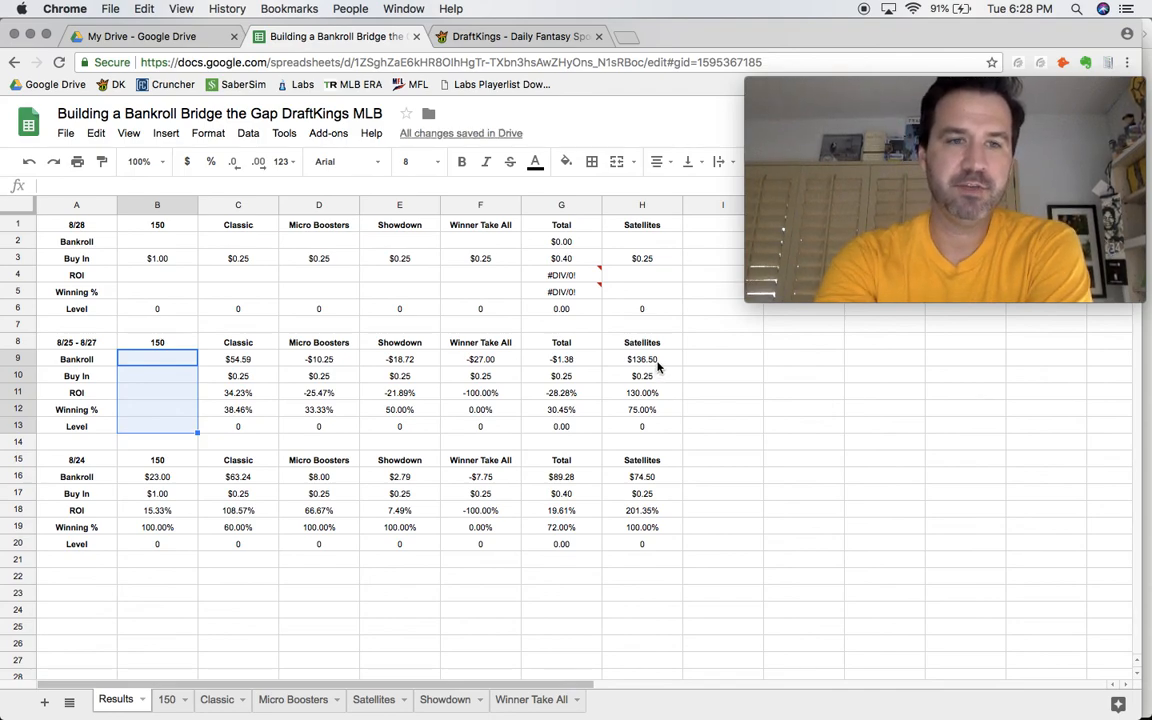
{"action": "key", "text": "super+z"}
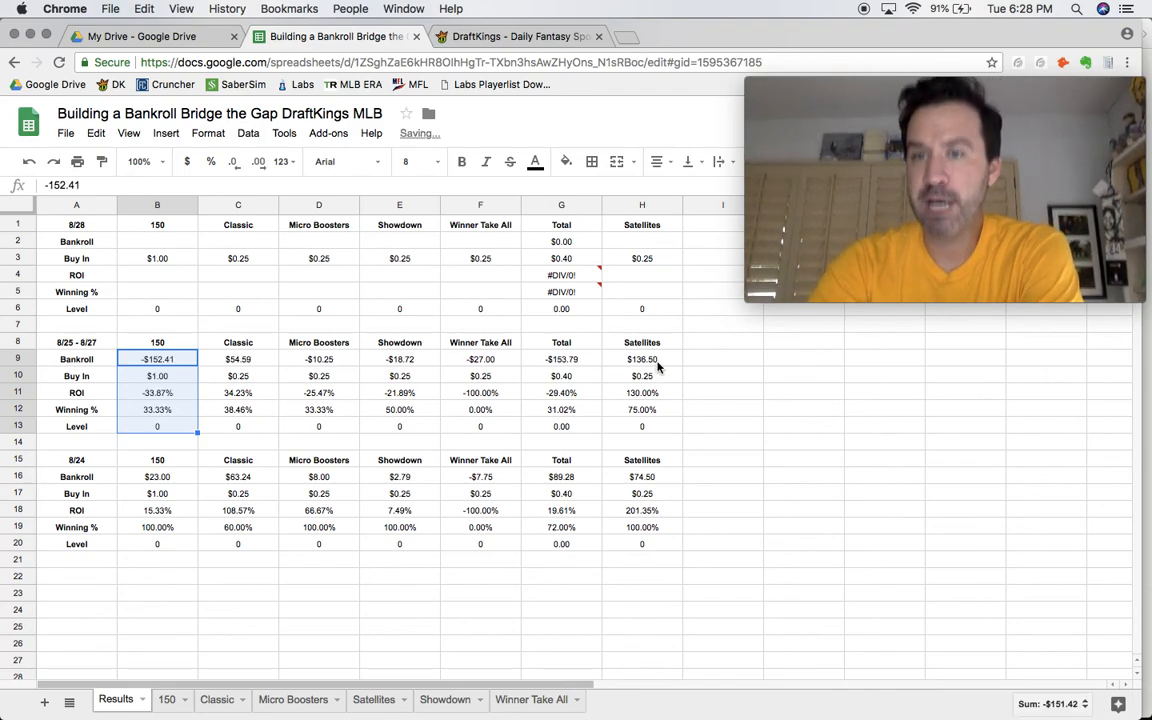